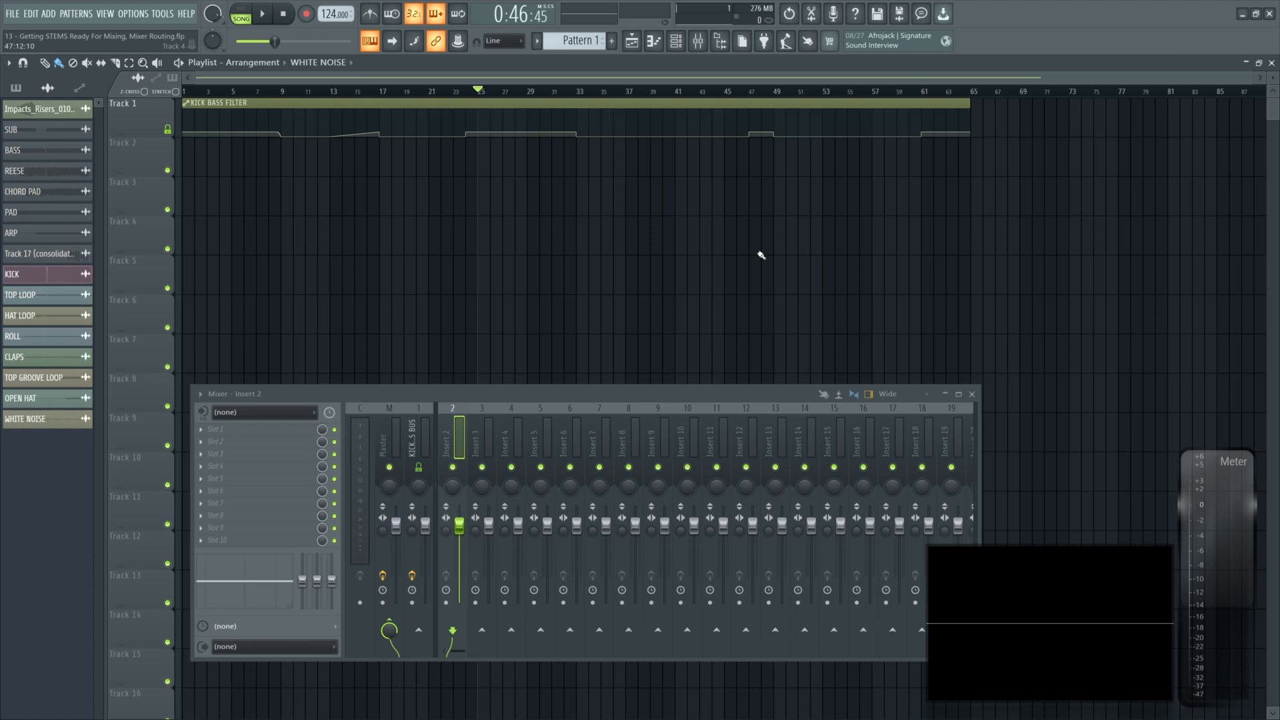
- Save the project and drag the samples from Impacts_Risers through WHITE NOISE into the playlist as separate tracks
key(ctrl+s)
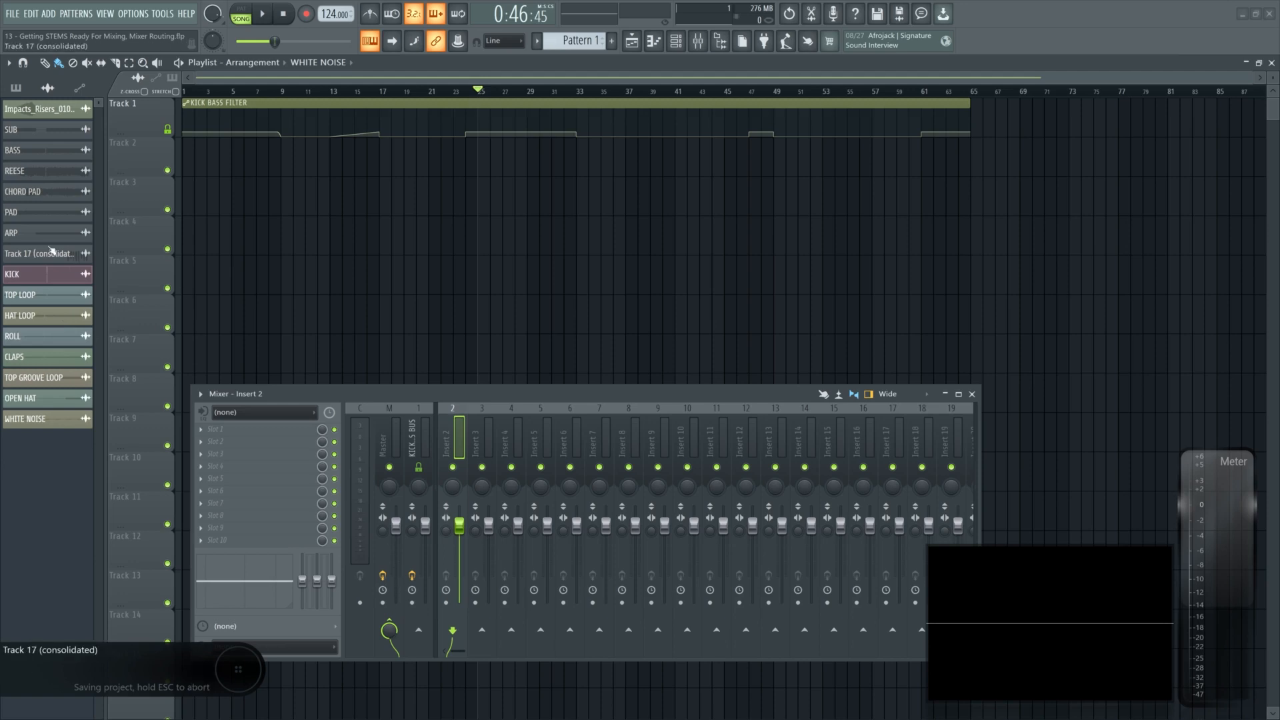
click(30, 109)
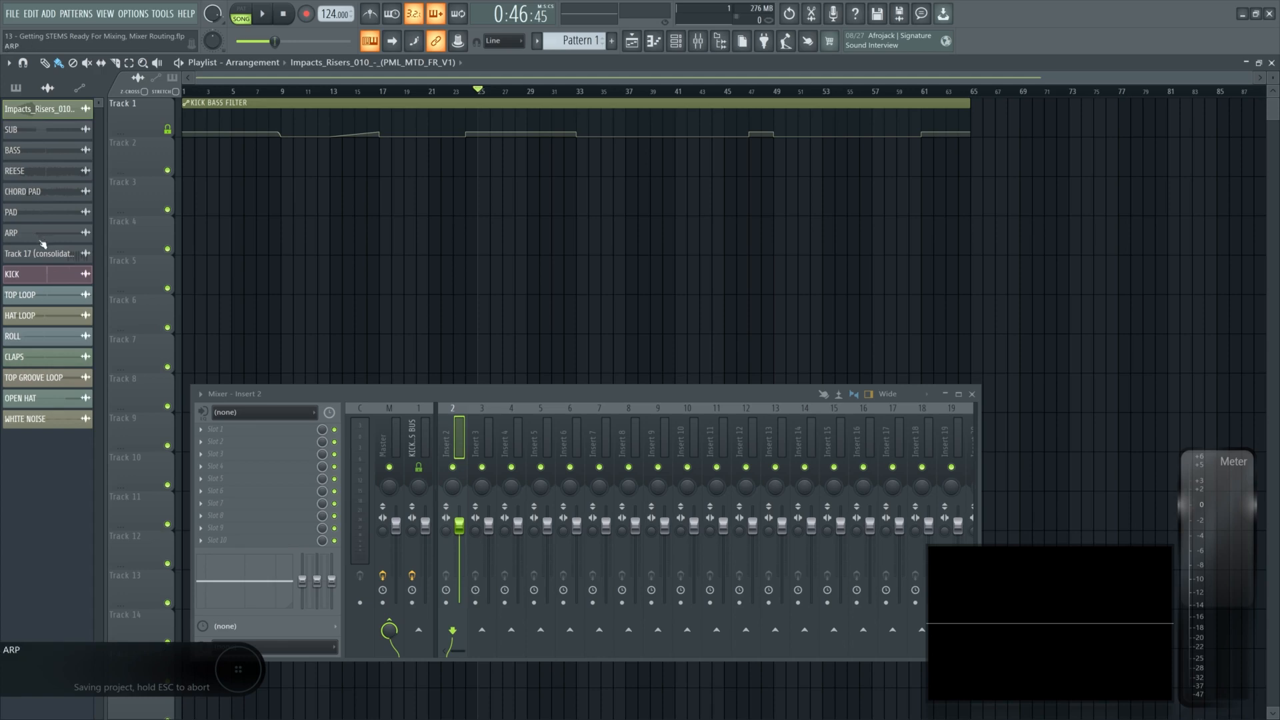
shift+click(51, 420)
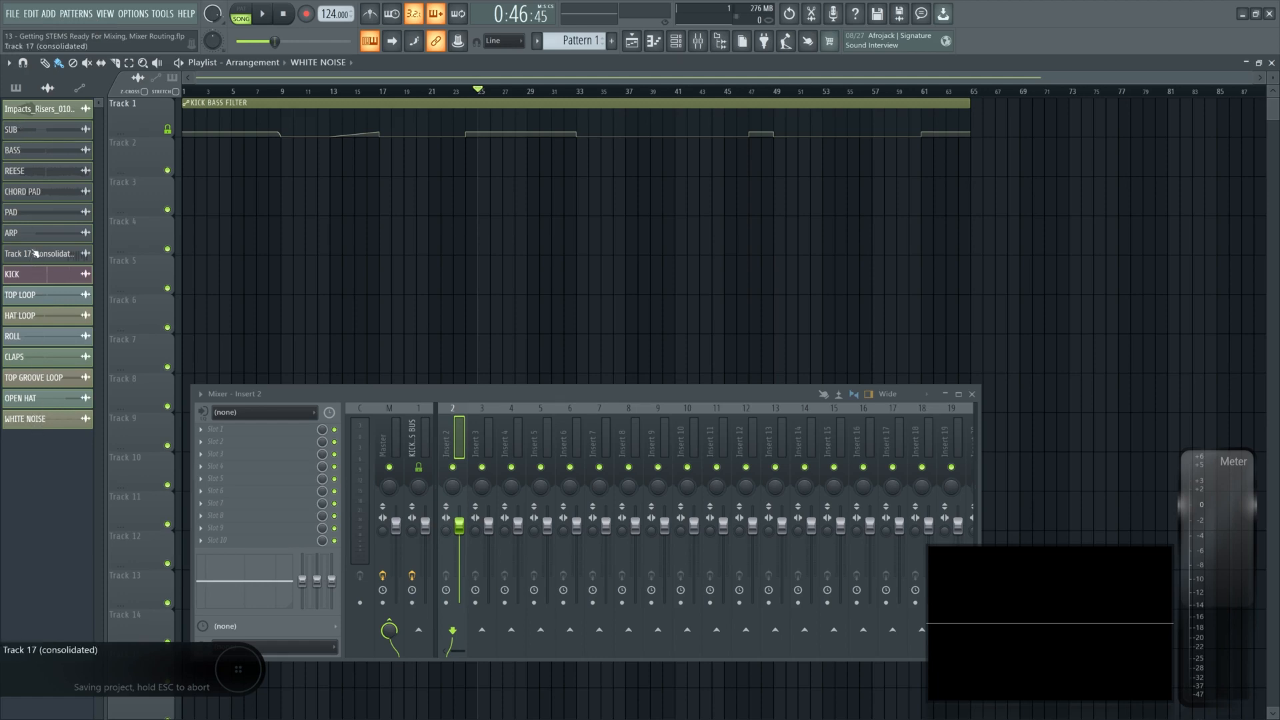
drag(28, 212, 460, 241)
click(972, 394)
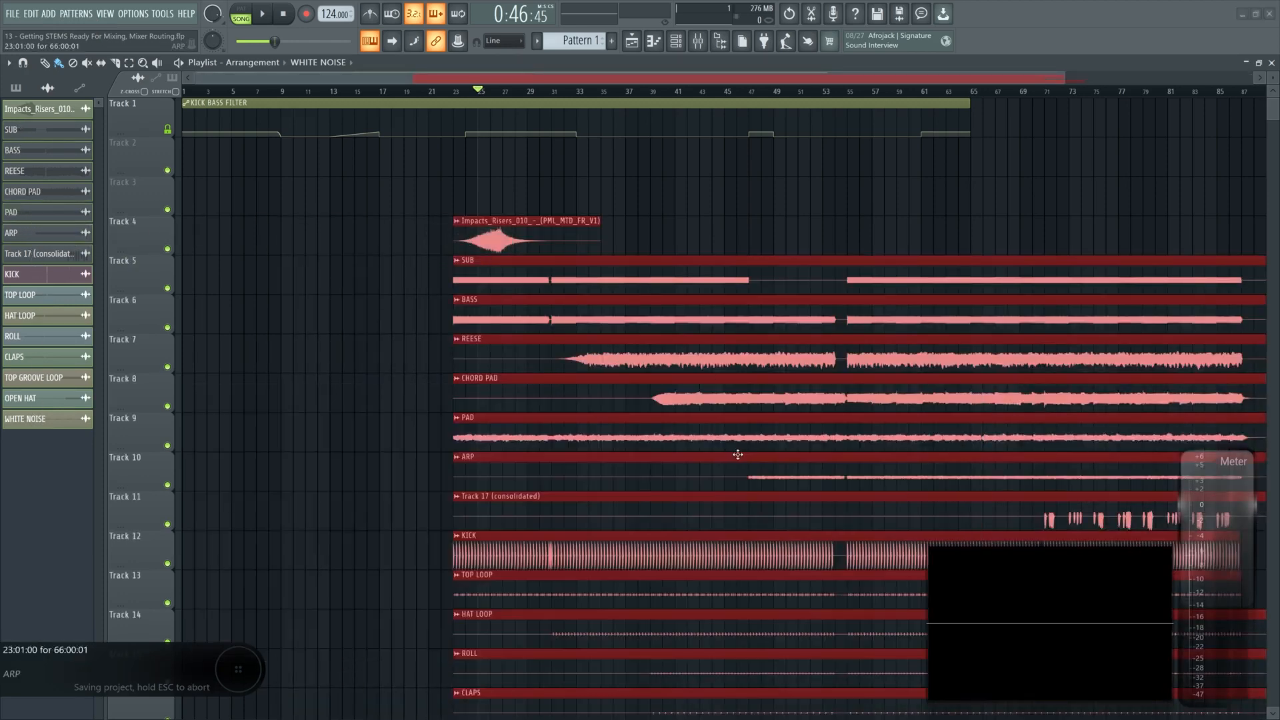
- Move all the newly placed audio clips to the start of the arrangement at bar 1
drag(737, 450, 448, 360)
scroll(446, 380, down, 5)
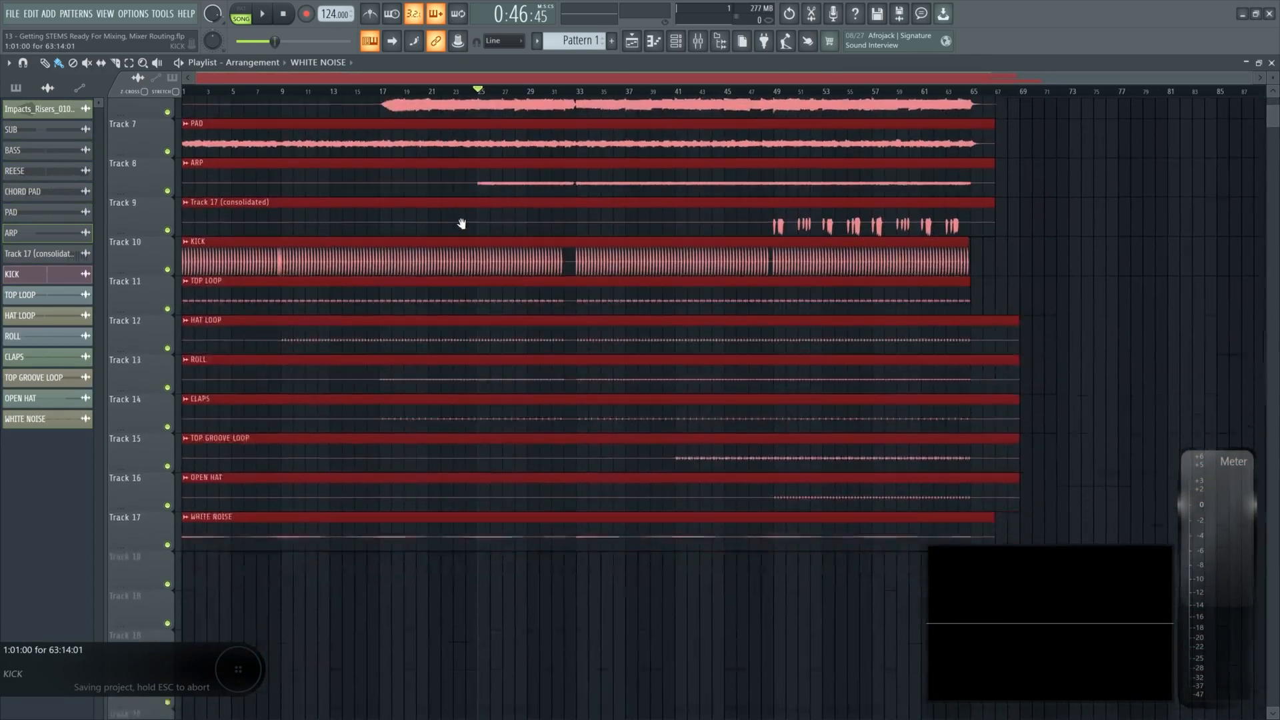
scroll(460, 220, up, 3)
scroll(430, 560, down, 4)
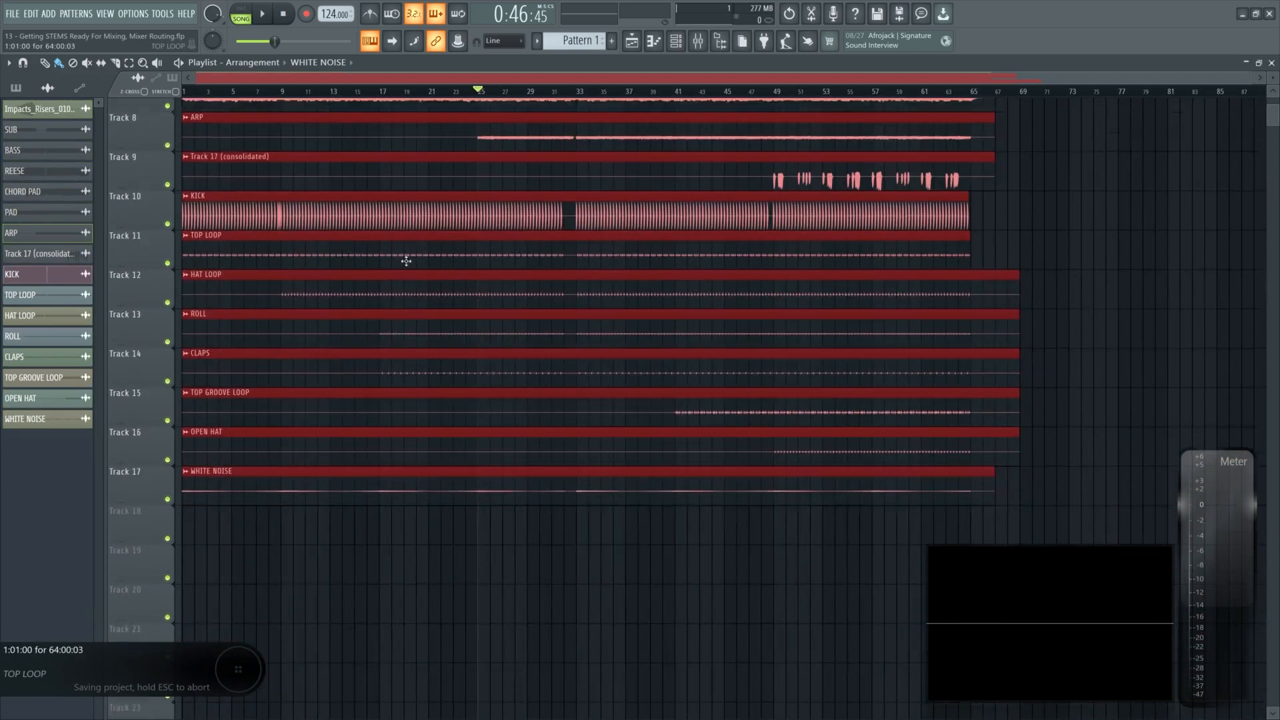
scroll(406, 263, up, 5)
- Deselect everything and move the Impacts_Risers clip out to around bar 77
key(ctrl+d)
drag(213, 142, 1119, 165)
scroll(577, 405, down, 3)
scroll(577, 405, up, 3)
scroll(597, 278, down, 4)
scroll(597, 279, up, 4)
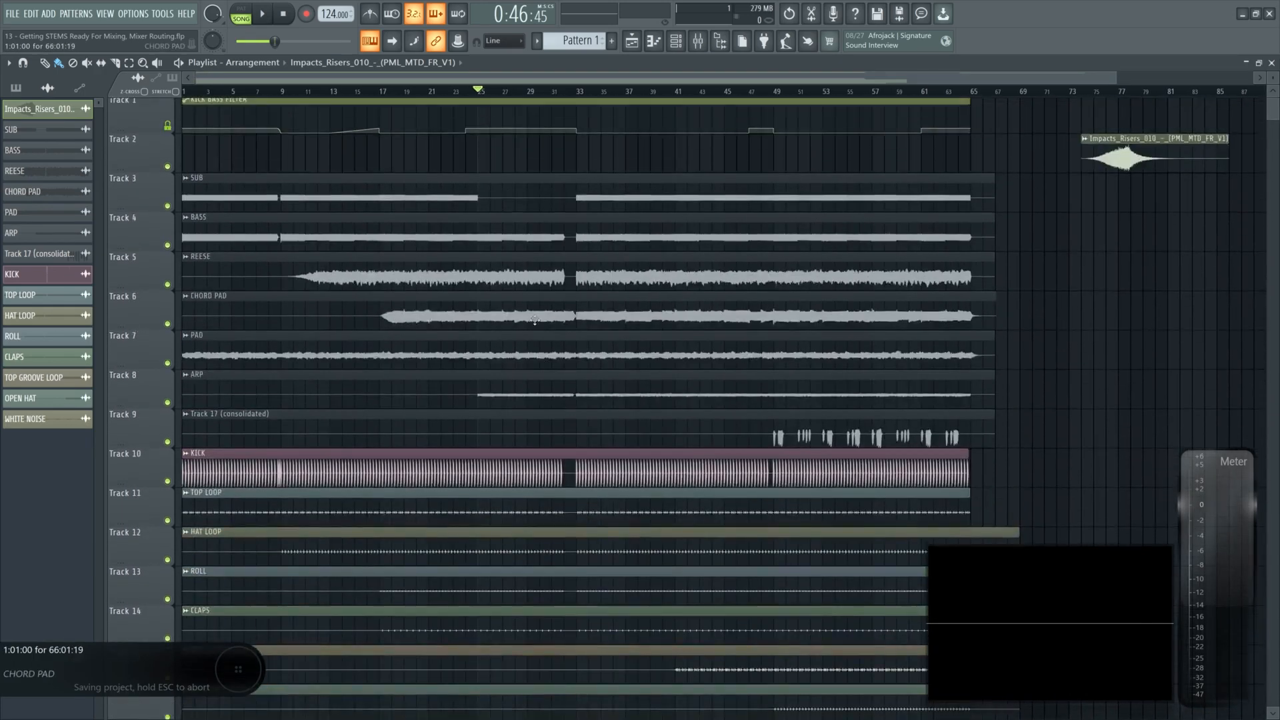
scroll(524, 312, down, 3)
scroll(501, 346, down, 1)
scroll(500, 346, down, 1)
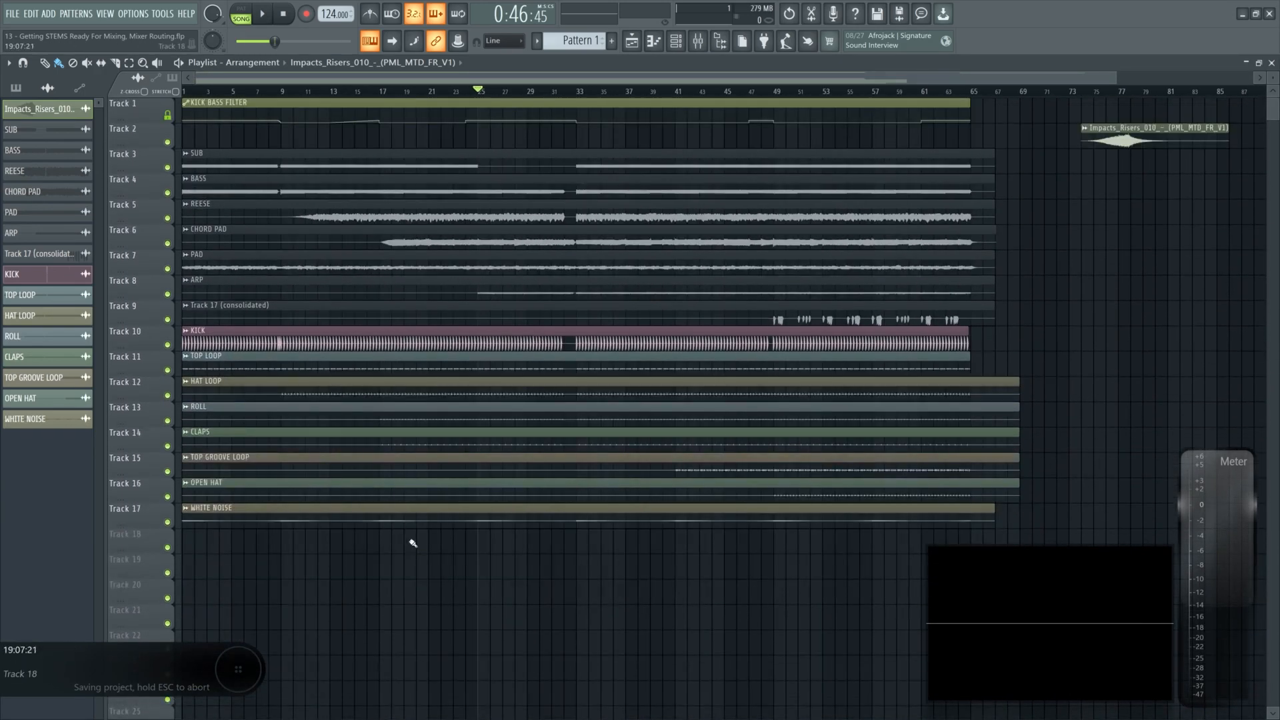
- Shift the stacked audio tracks up one lane so SUB sits directly below the kick bass filter automation
drag(337, 143, 358, 498)
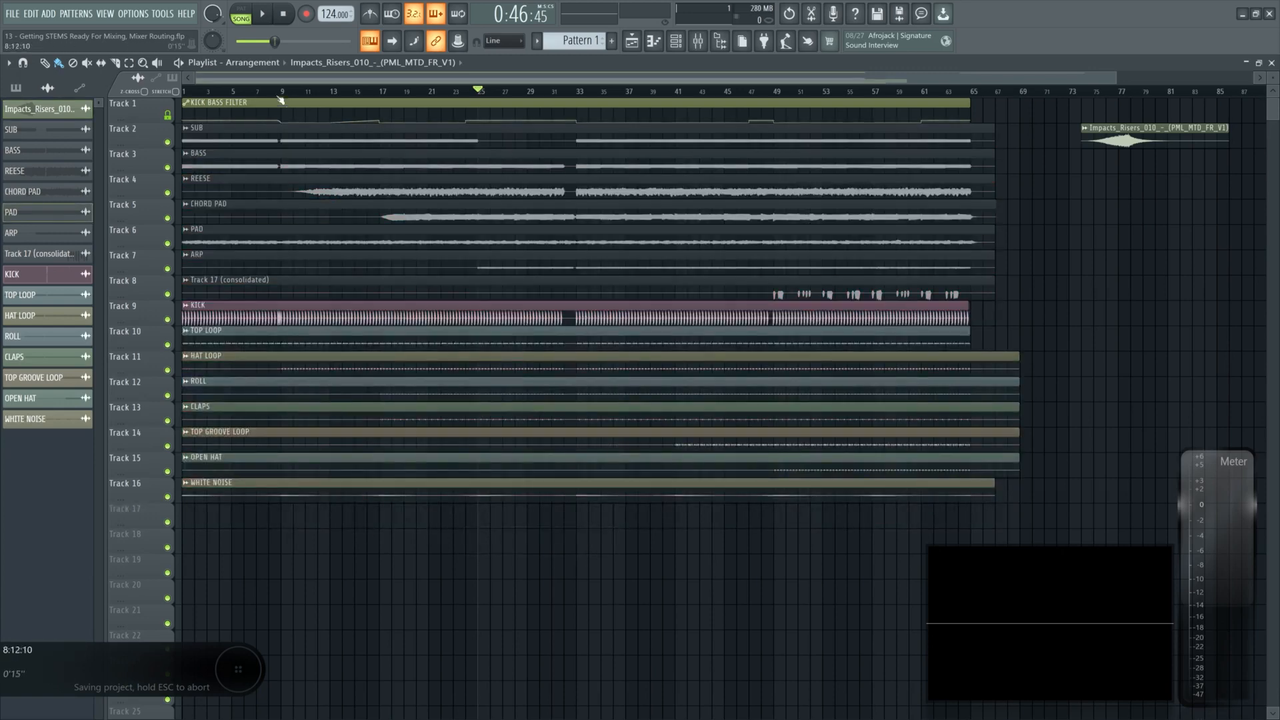
drag(234, 92, 293, 92)
scroll(240, 118, up, 3)
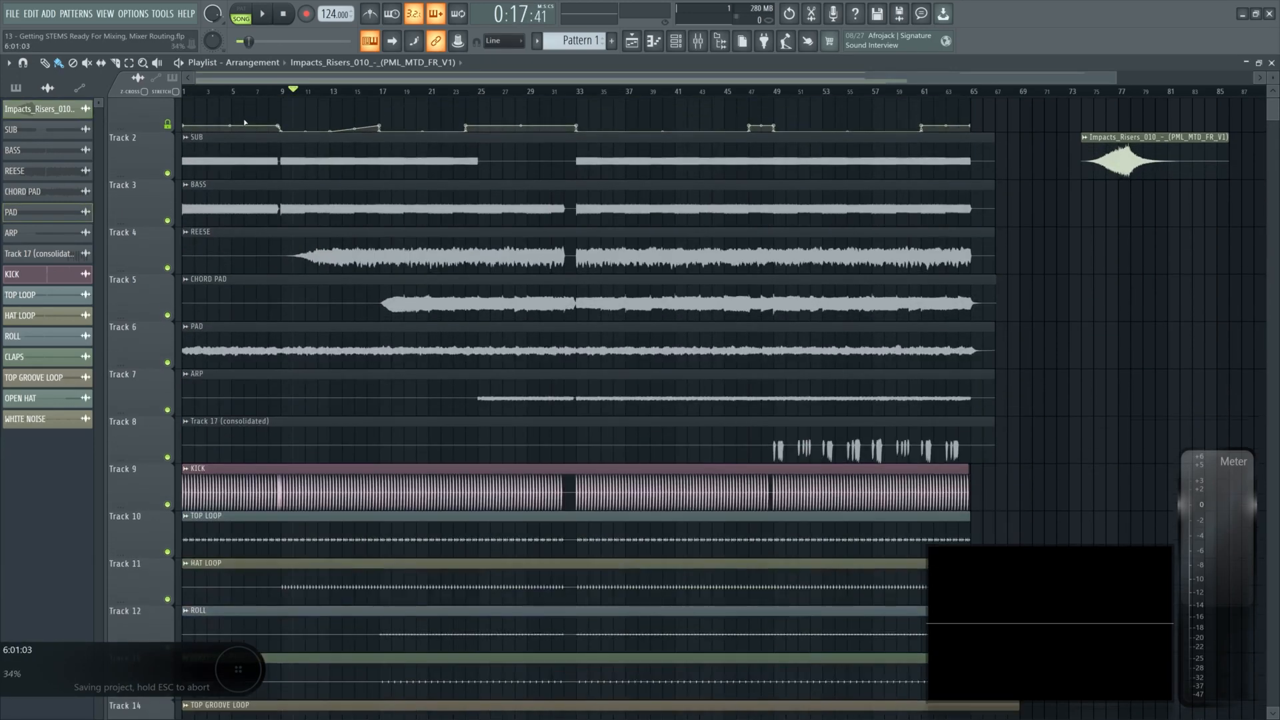
- Inspect the kick bass filter automation and the Fruity Filter on the KICK BASS BUS mixer insert
drag(995, 120, 200, 123)
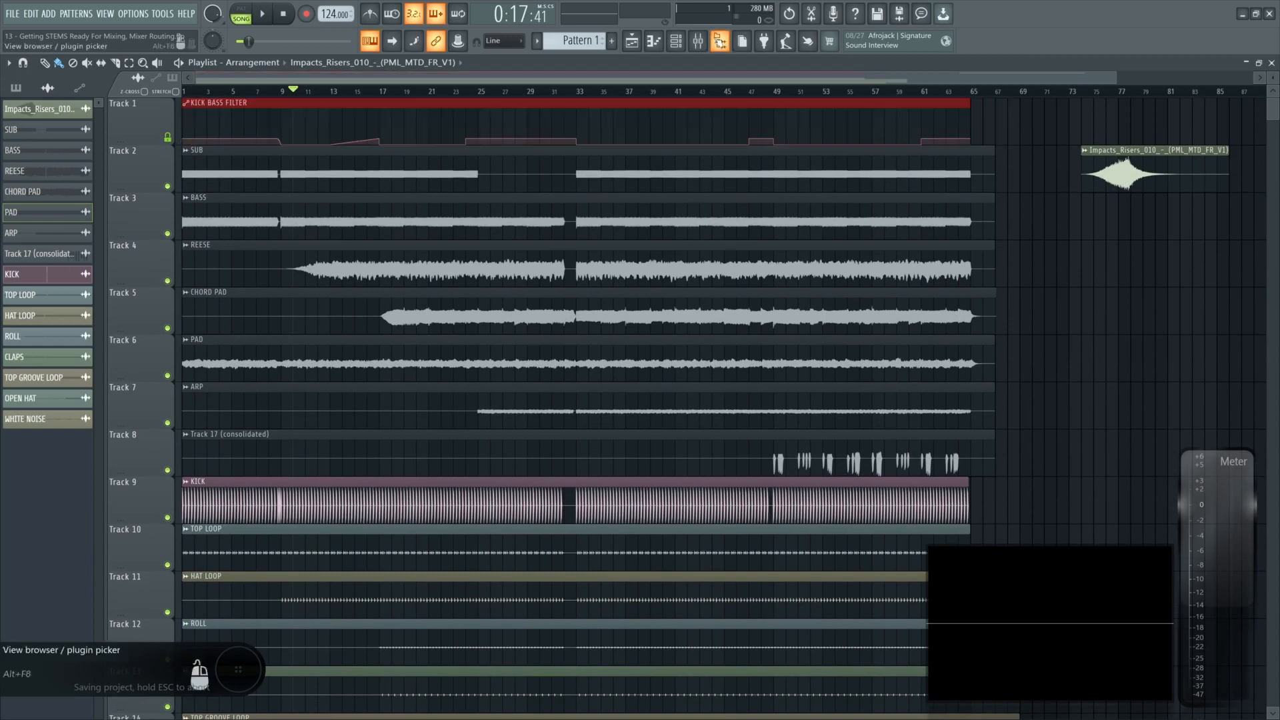
click(698, 41)
click(421, 421)
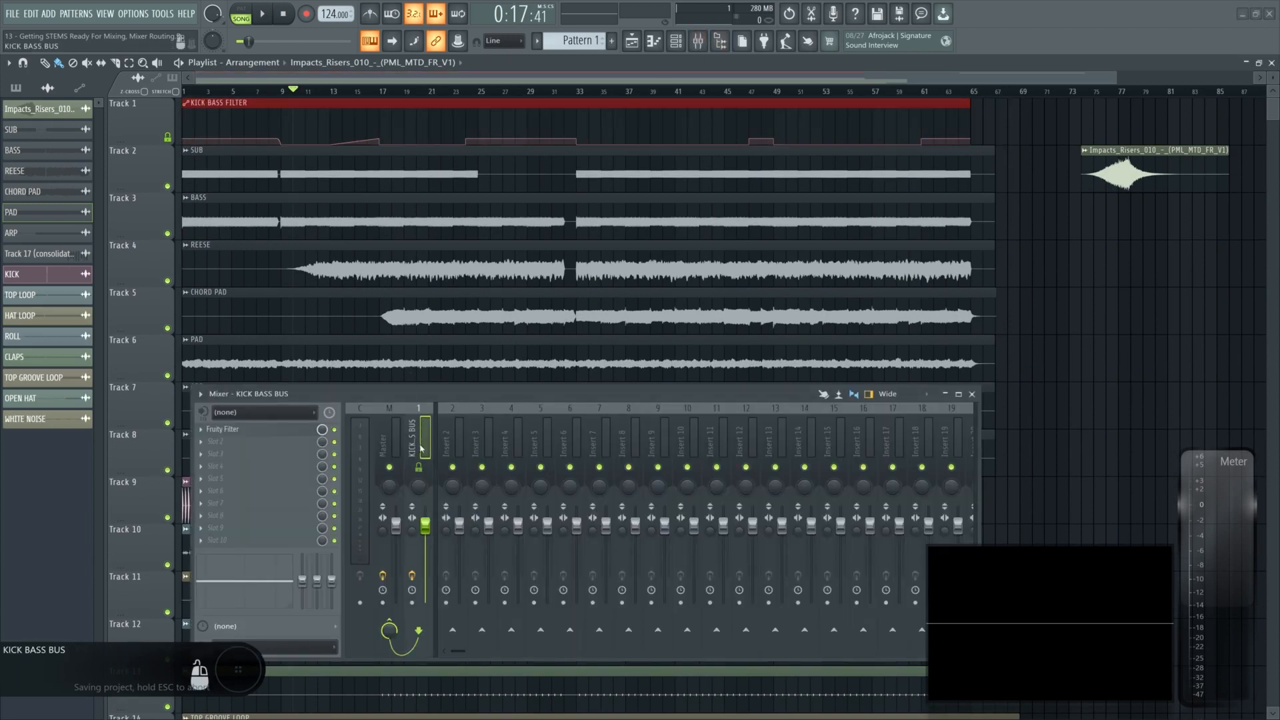
click(222, 428)
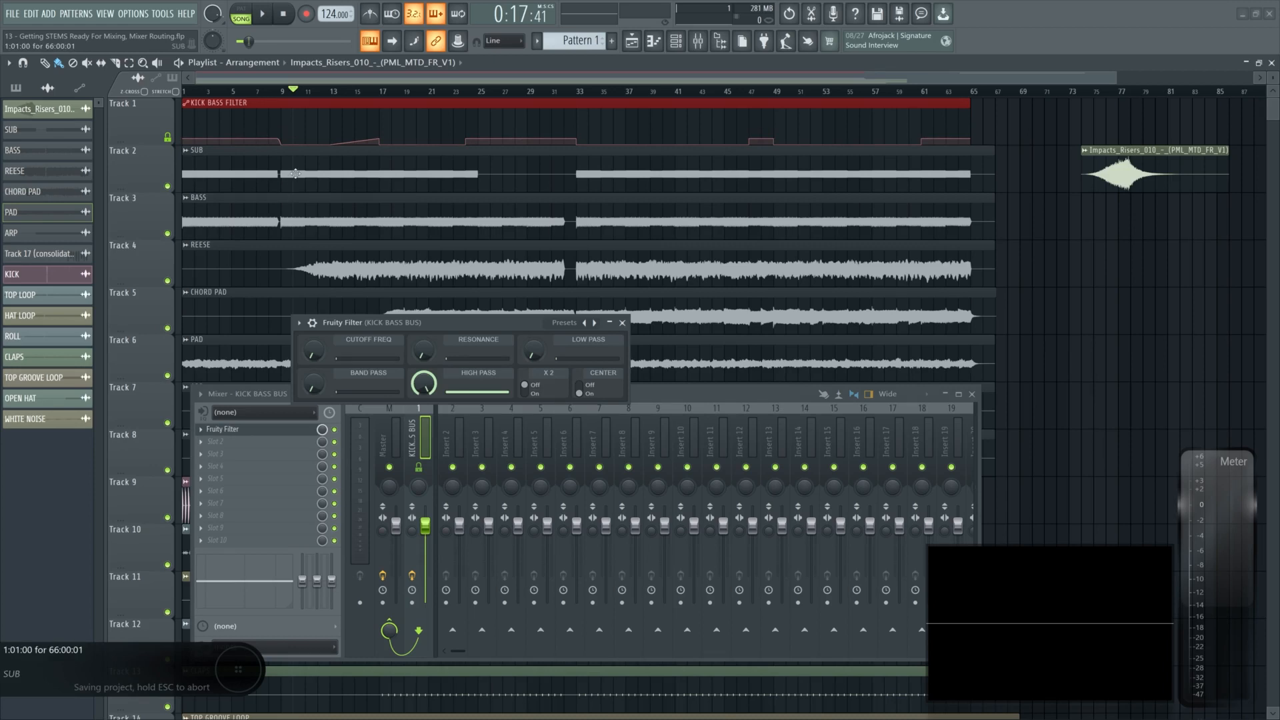
click(622, 323)
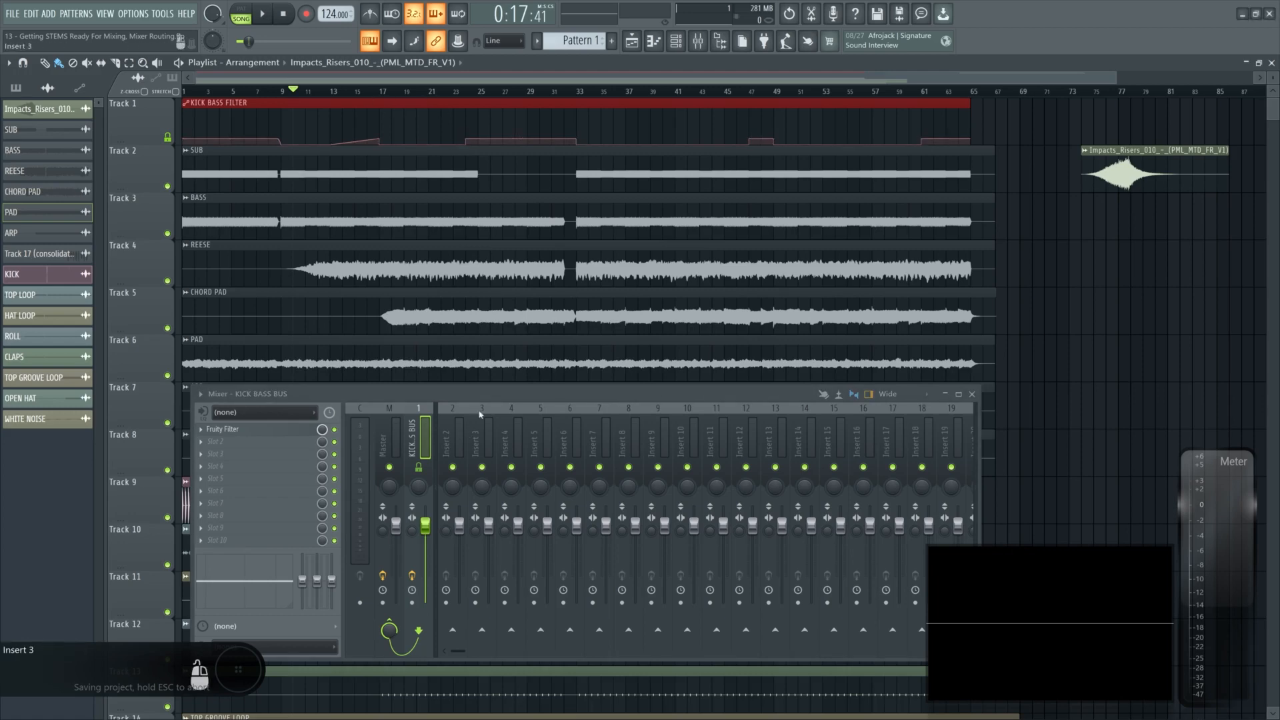
scroll(497, 347, down, 4)
scroll(497, 347, down, 1)
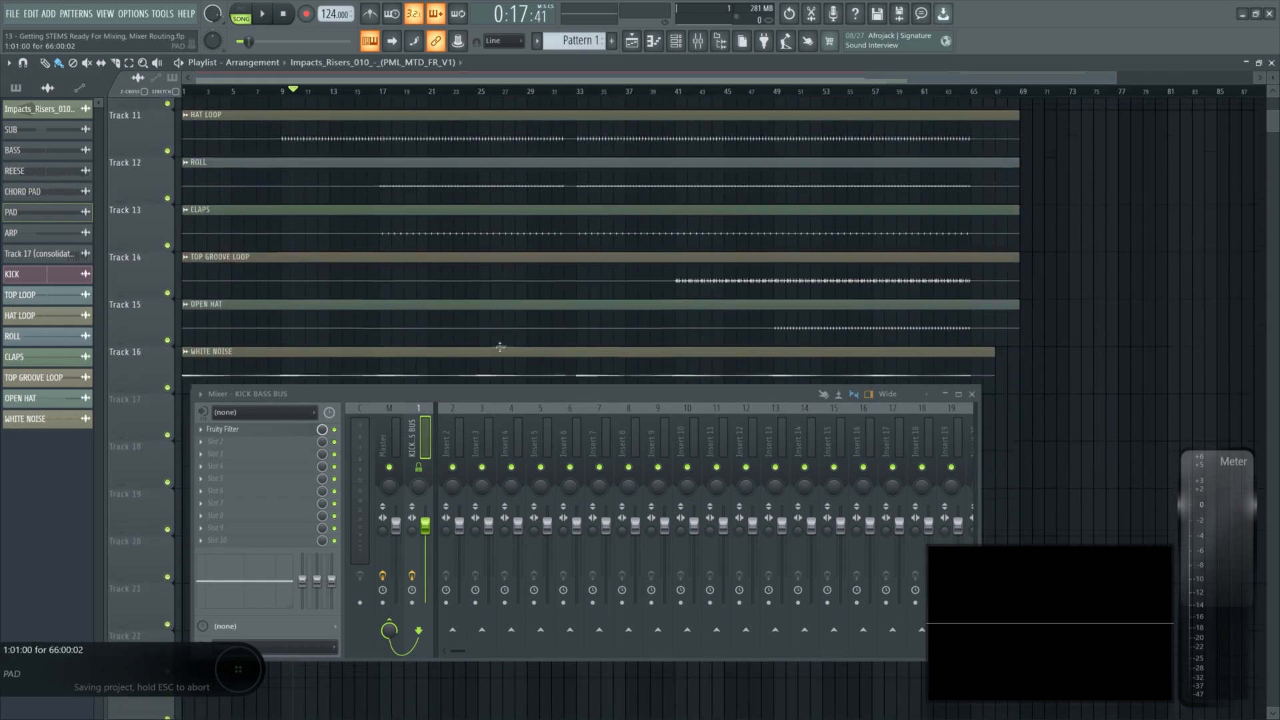
click(971, 394)
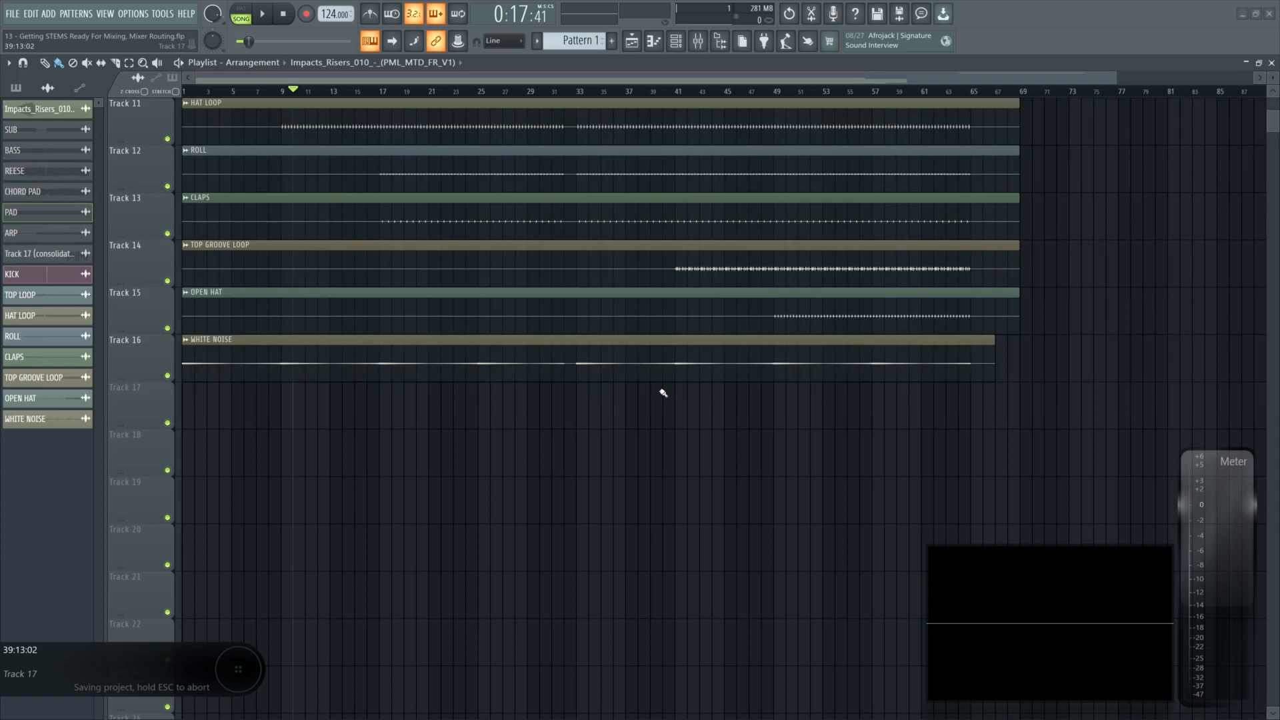
scroll(138, 482, up, 5)
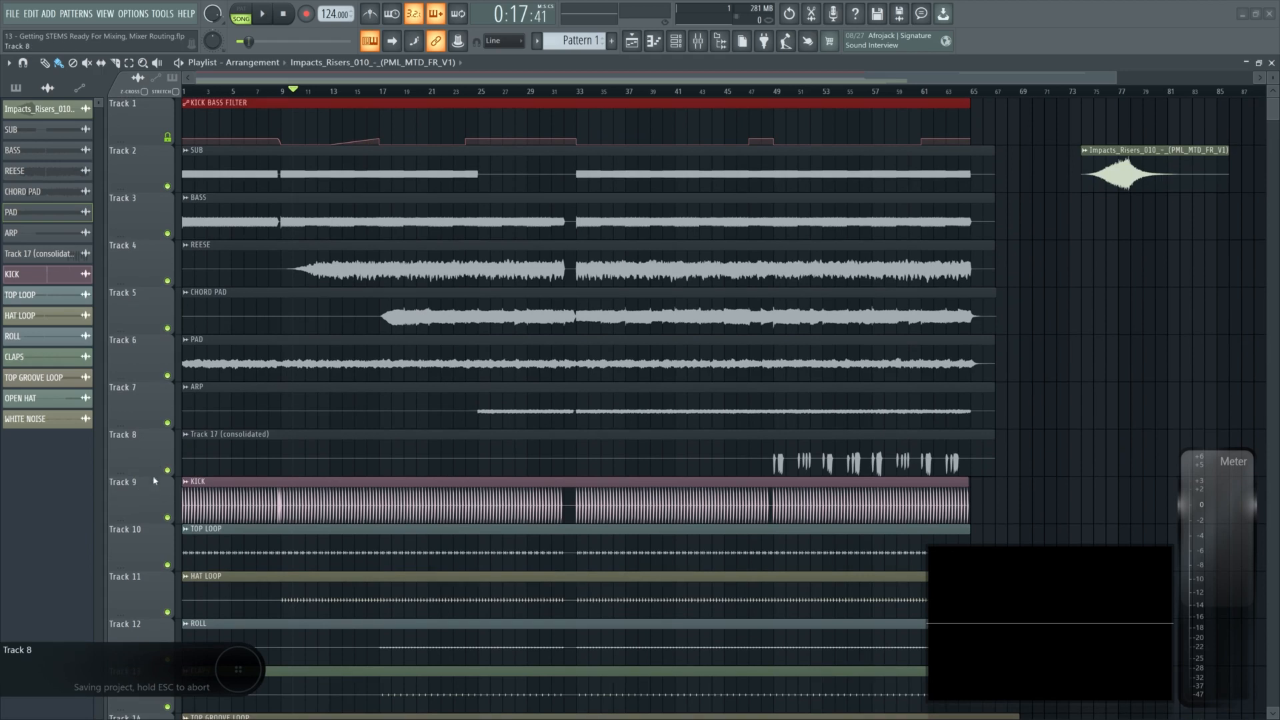
- Move the KICK track up to Track 2, directly under the kick bass filter automation
drag(148, 503, 148, 173)
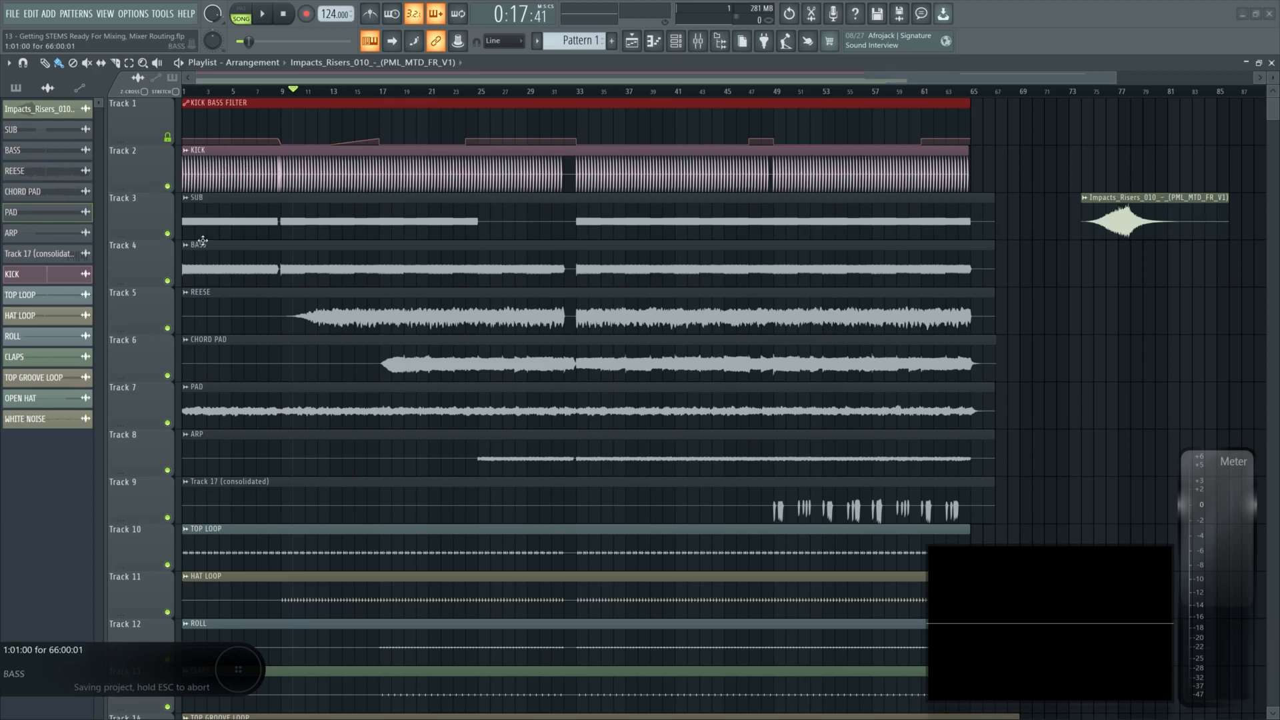
click(188, 209)
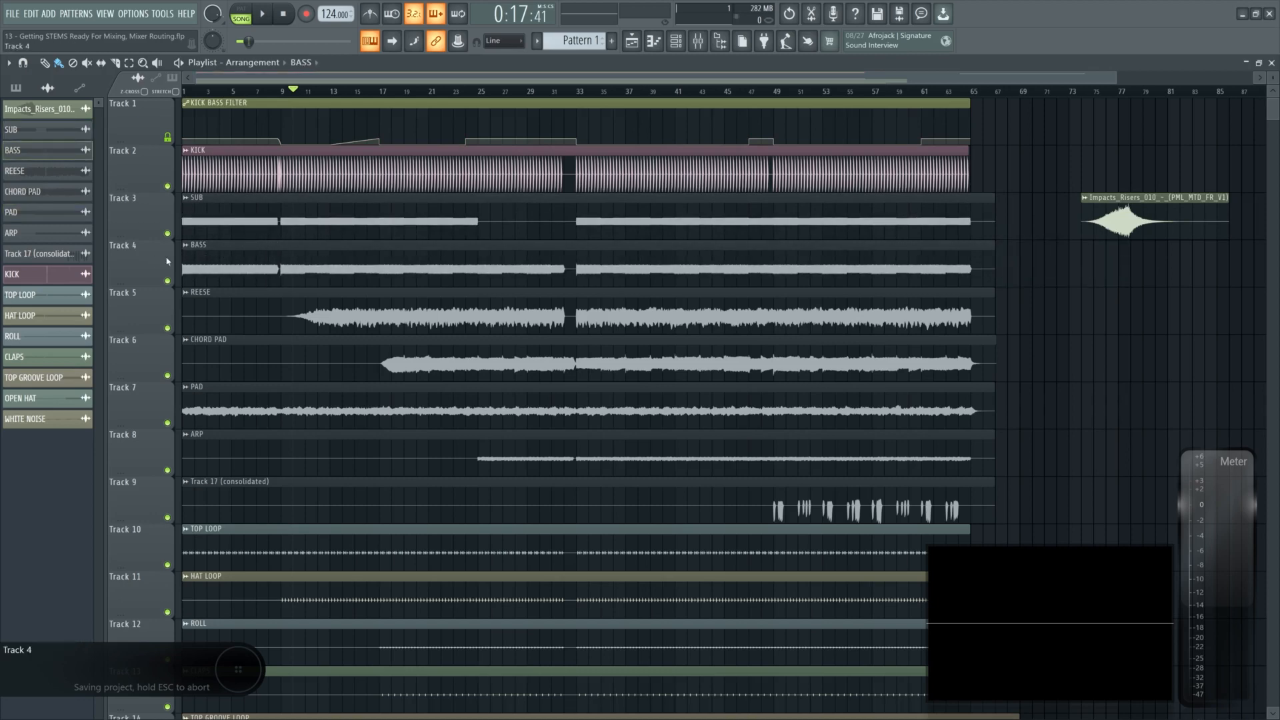
click(194, 308)
scroll(193, 308, down, 1)
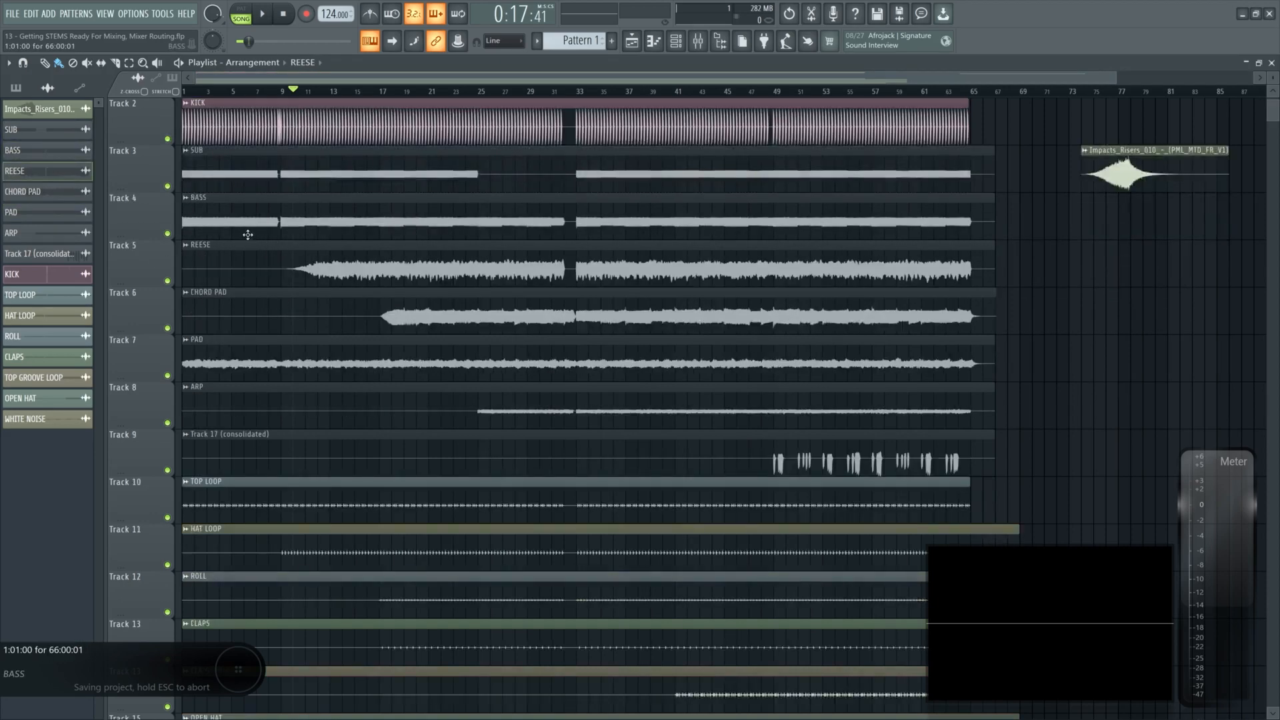
scroll(368, 251, down, 3)
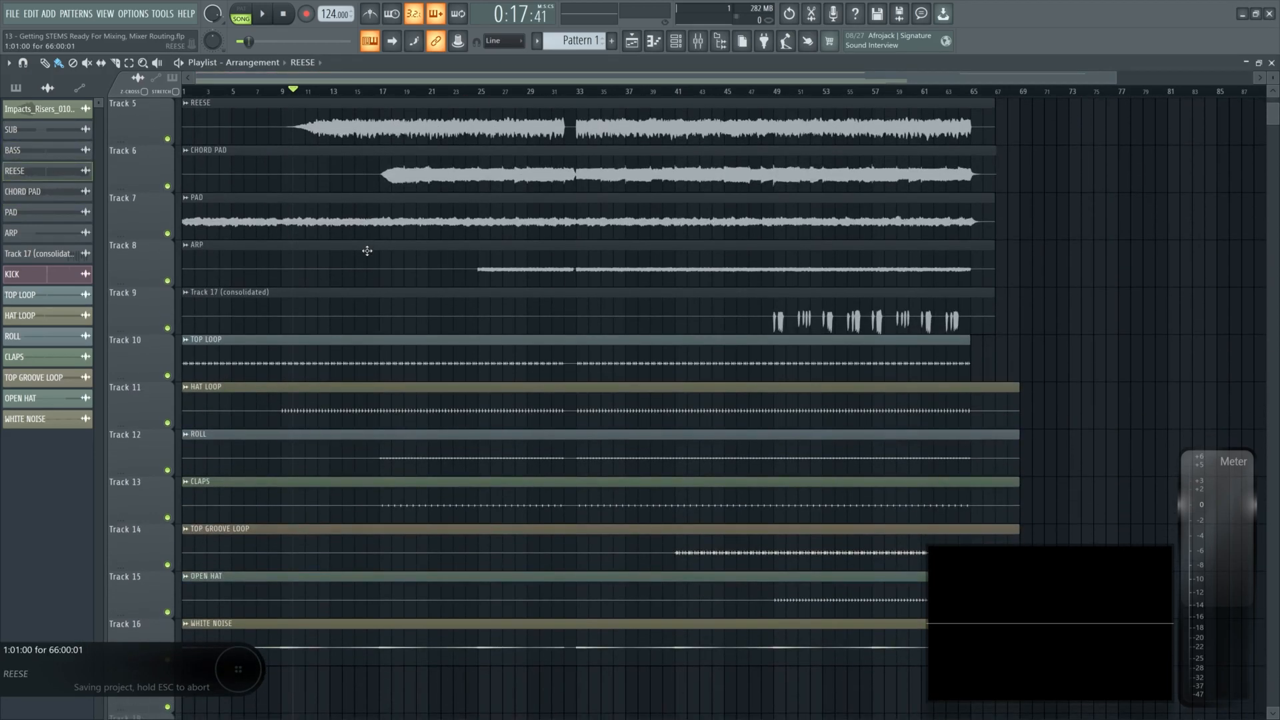
scroll(283, 326, up, 3)
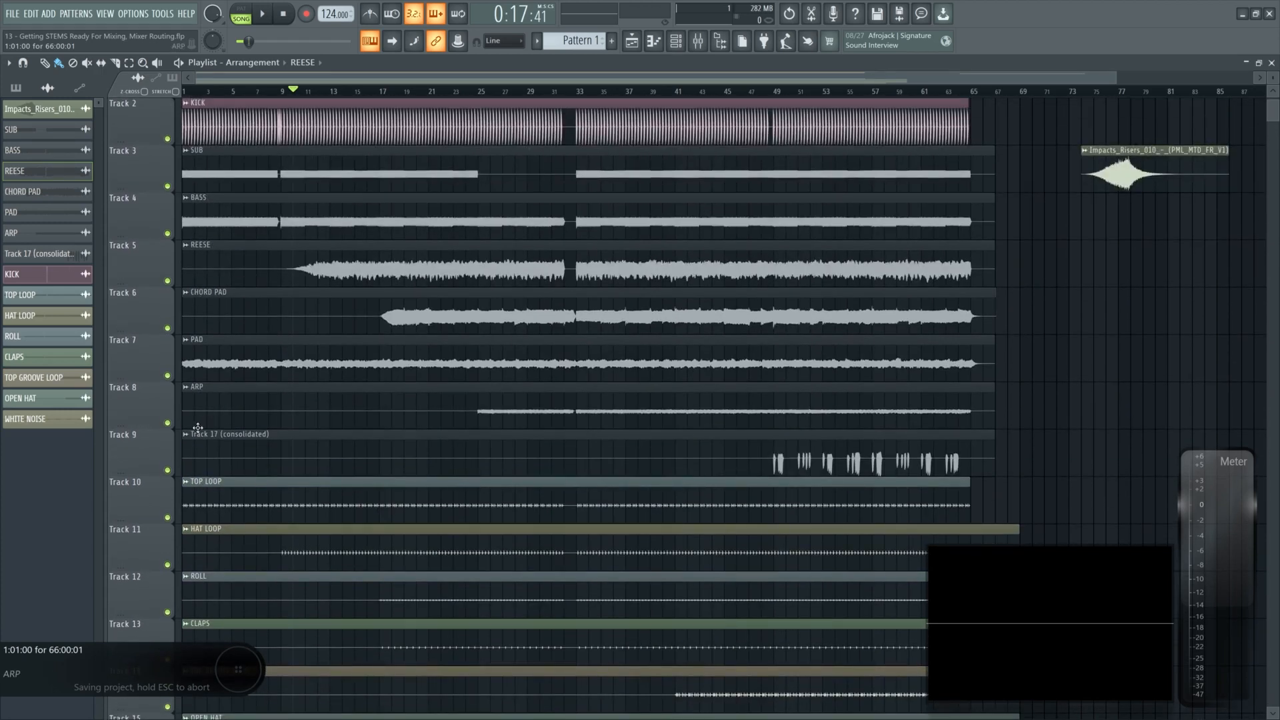
- Regroup the drum tracks (TOP LOOP, HAT LOOP, ROLL, CLAPS, TOP GROOVE LOOP, OPEN HAT) together below REESE
drag(154, 500, 152, 220)
scroll(155, 362, down, 4)
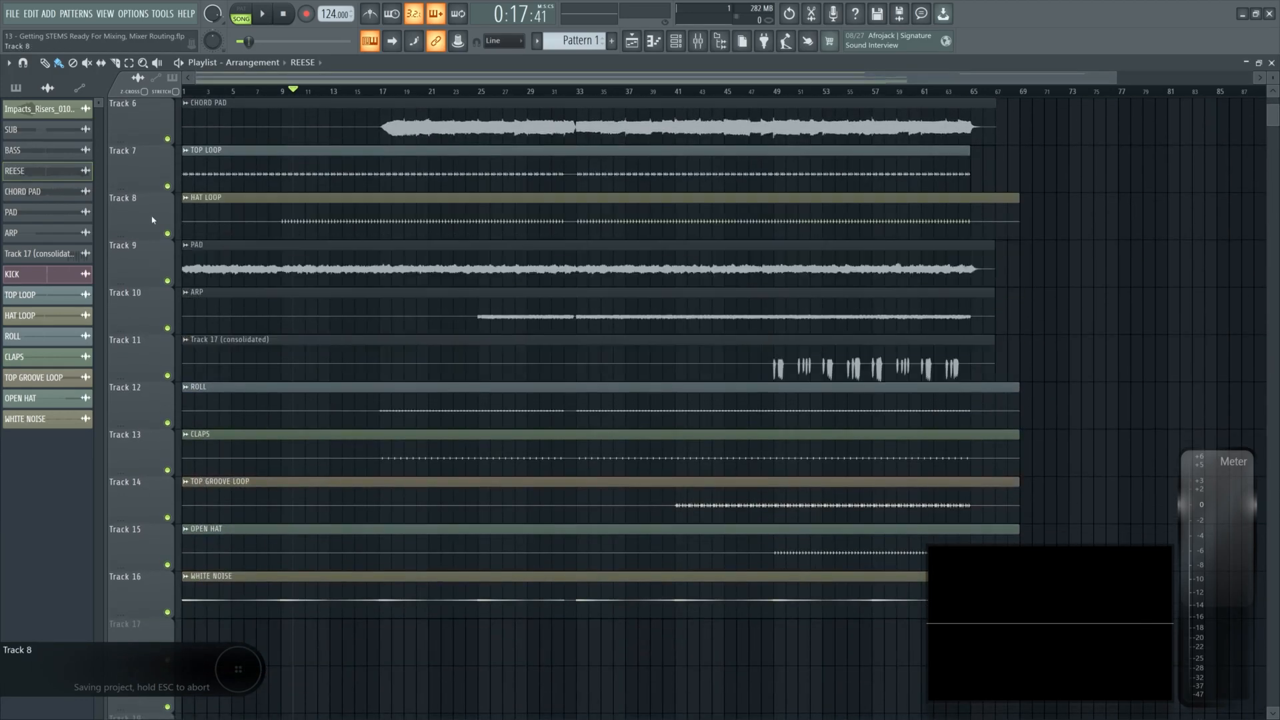
scroll(158, 399, up, 3)
scroll(157, 456, up, 3)
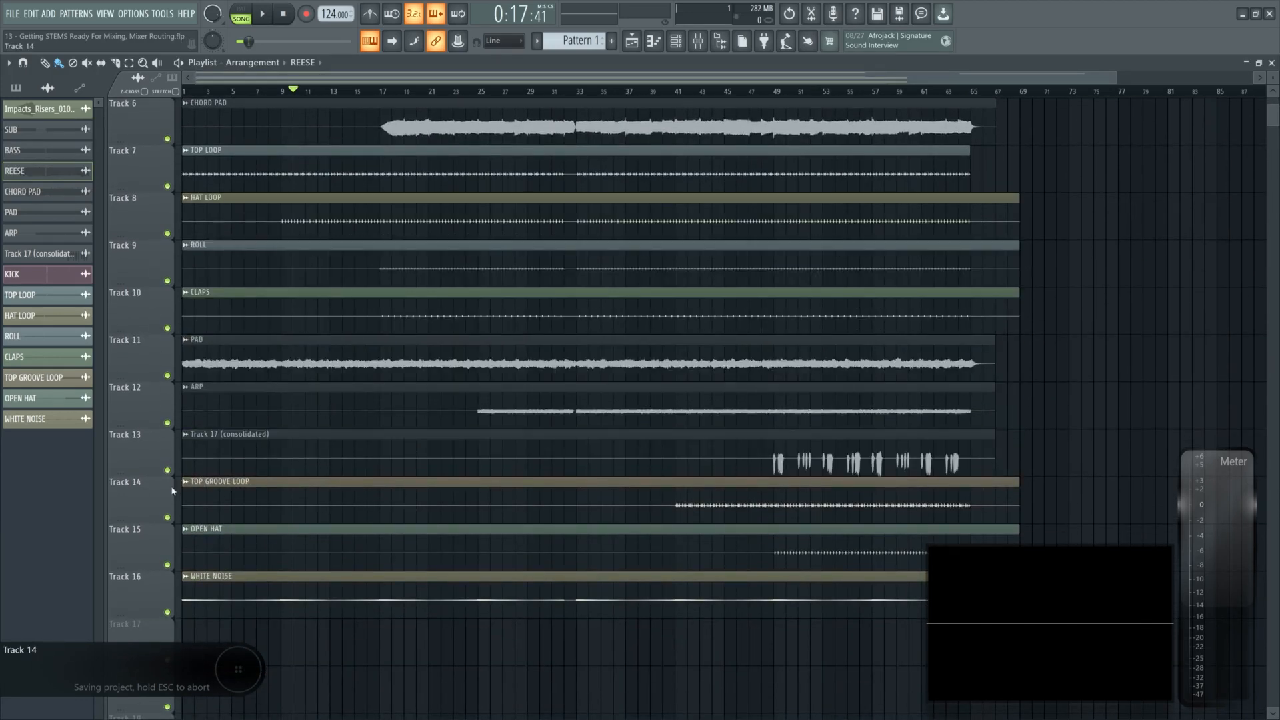
drag(172, 491, 168, 361)
scroll(158, 552, up, 3)
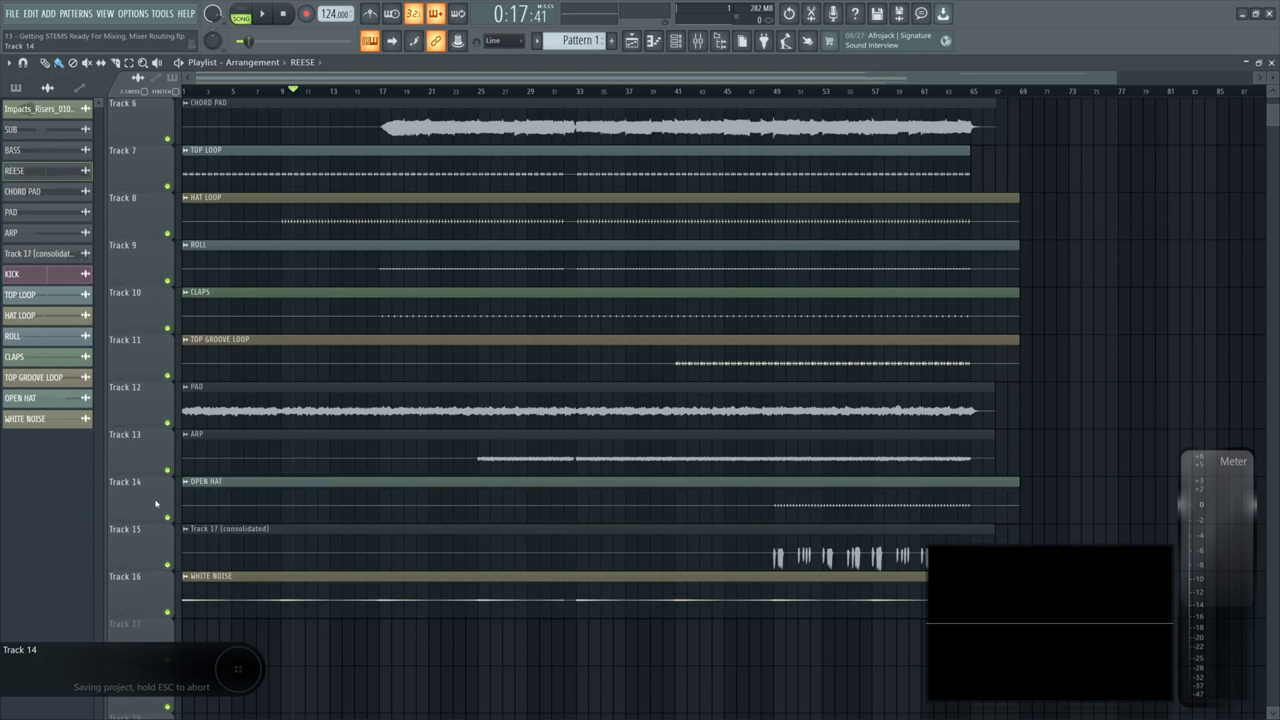
scroll(337, 420, down, 3)
scroll(144, 308, down, 1)
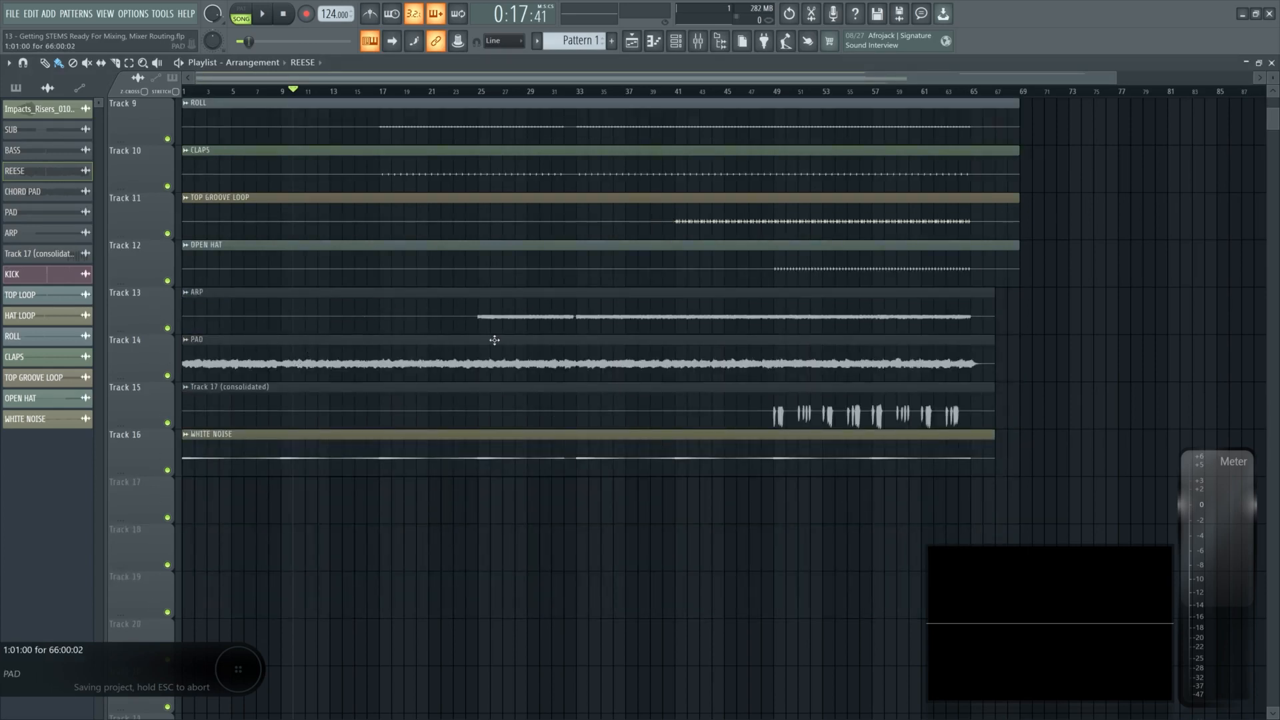
scroll(360, 373, up, 8)
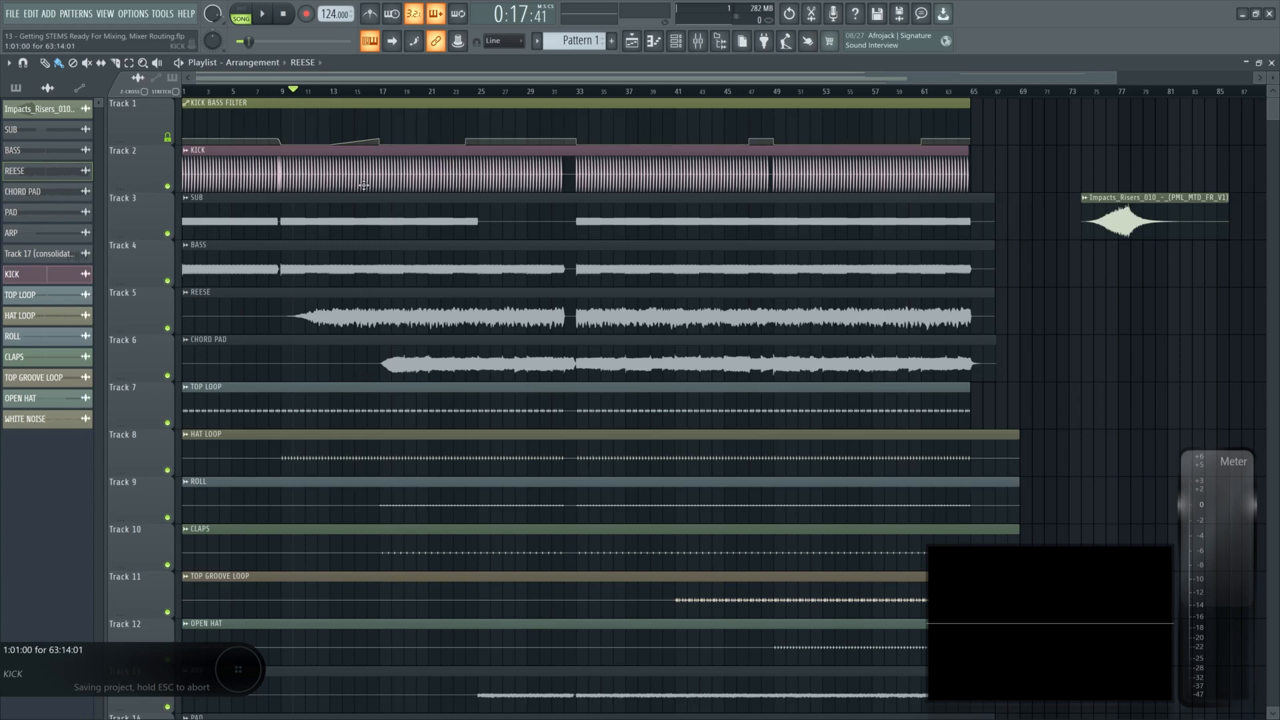
- Move the CHORD PAD track down next to the ARP and PAD tracks
scroll(294, 292, down, 3)
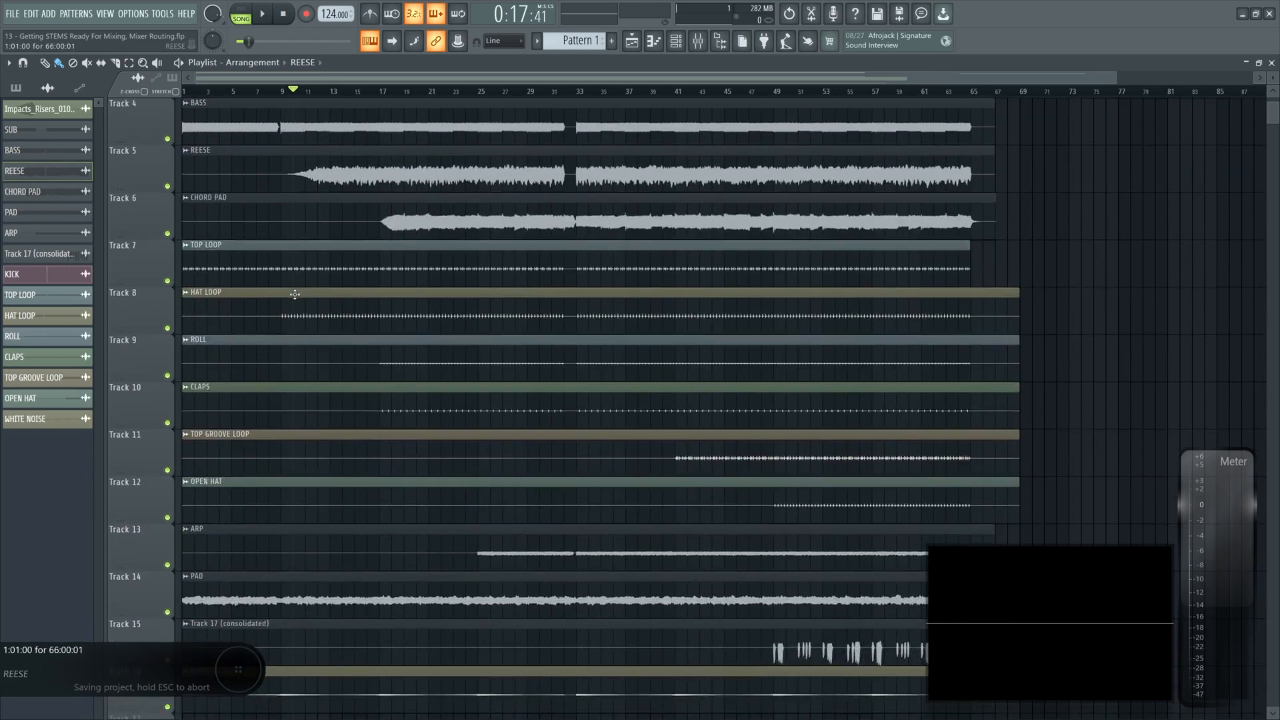
scroll(143, 225, down, 7)
scroll(289, 328, down, 5)
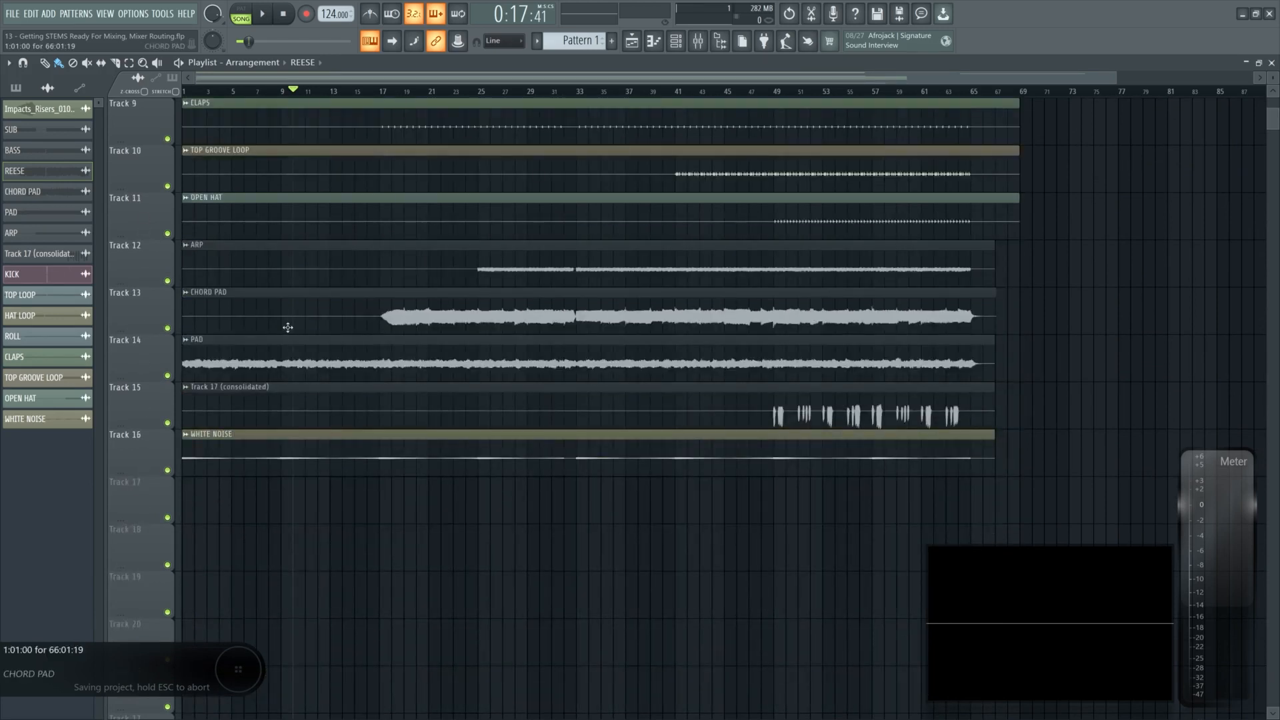
scroll(381, 431, up, 8)
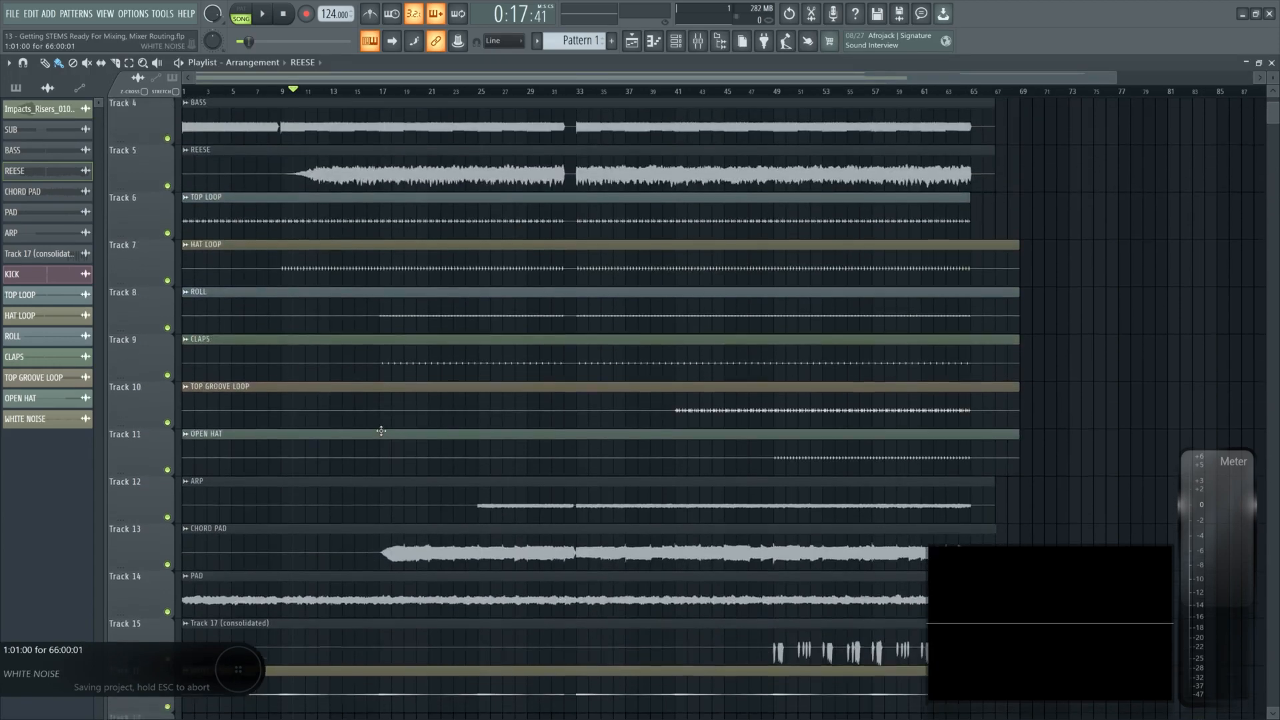
scroll(638, 313, down, 1)
- Place the Impacts_Risers clip on Track 17 starting at bar 61
scroll(966, 238, down, 2)
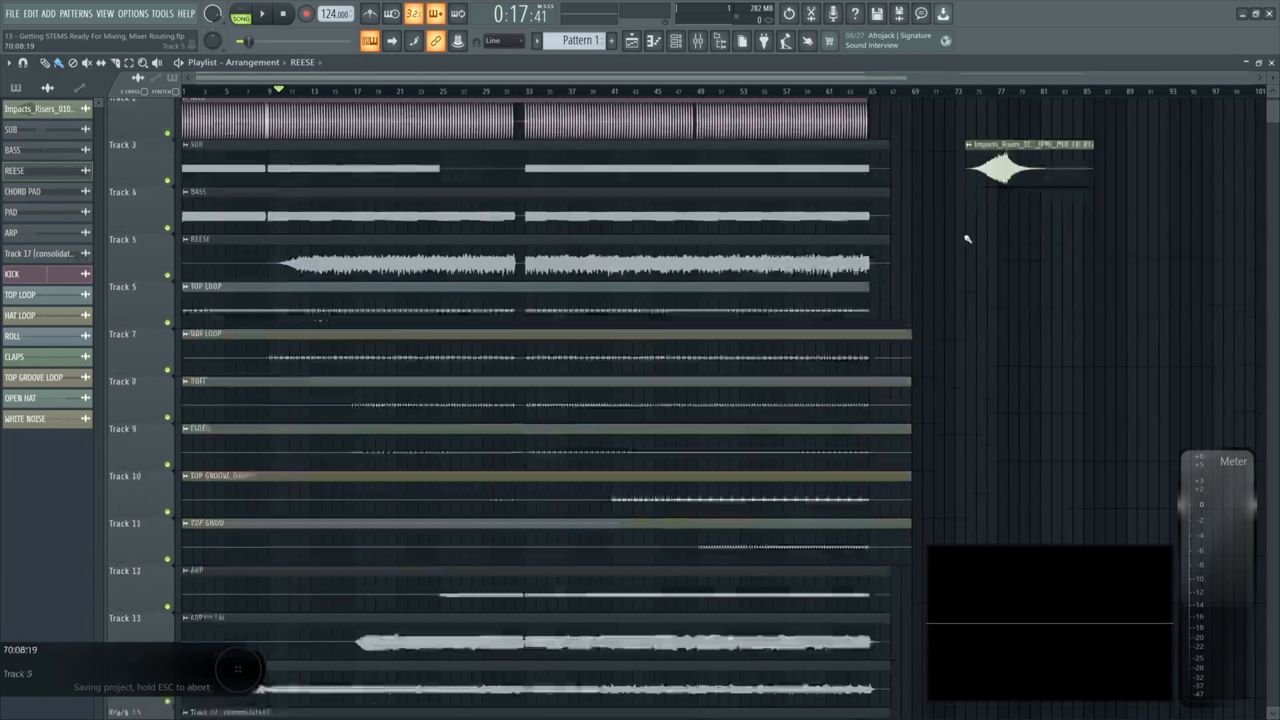
drag(1023, 125, 999, 363)
scroll(987, 293, down, 4)
drag(945, 183, 846, 612)
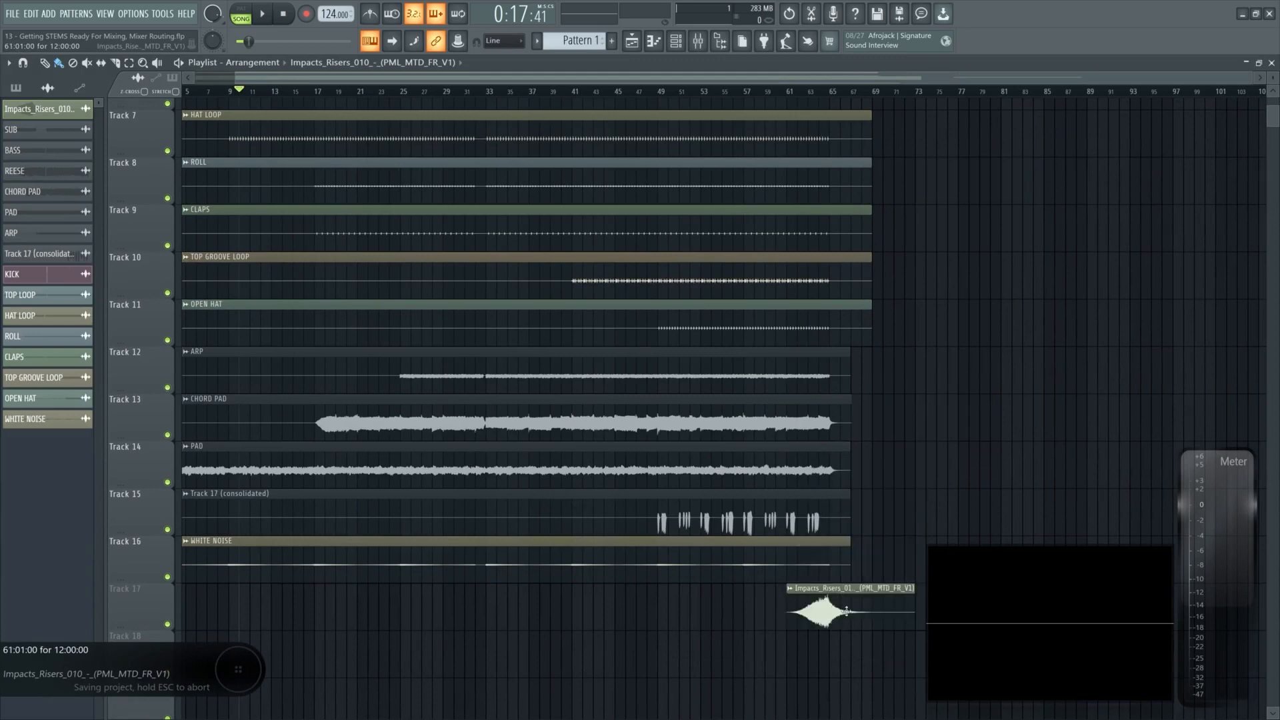
scroll(729, 434, down, 3)
scroll(714, 400, up, 4)
mouse_move(910, 466)
mouse_down()
mouse_move(925, 466)
mouse_move(909, 467)
mouse_up()
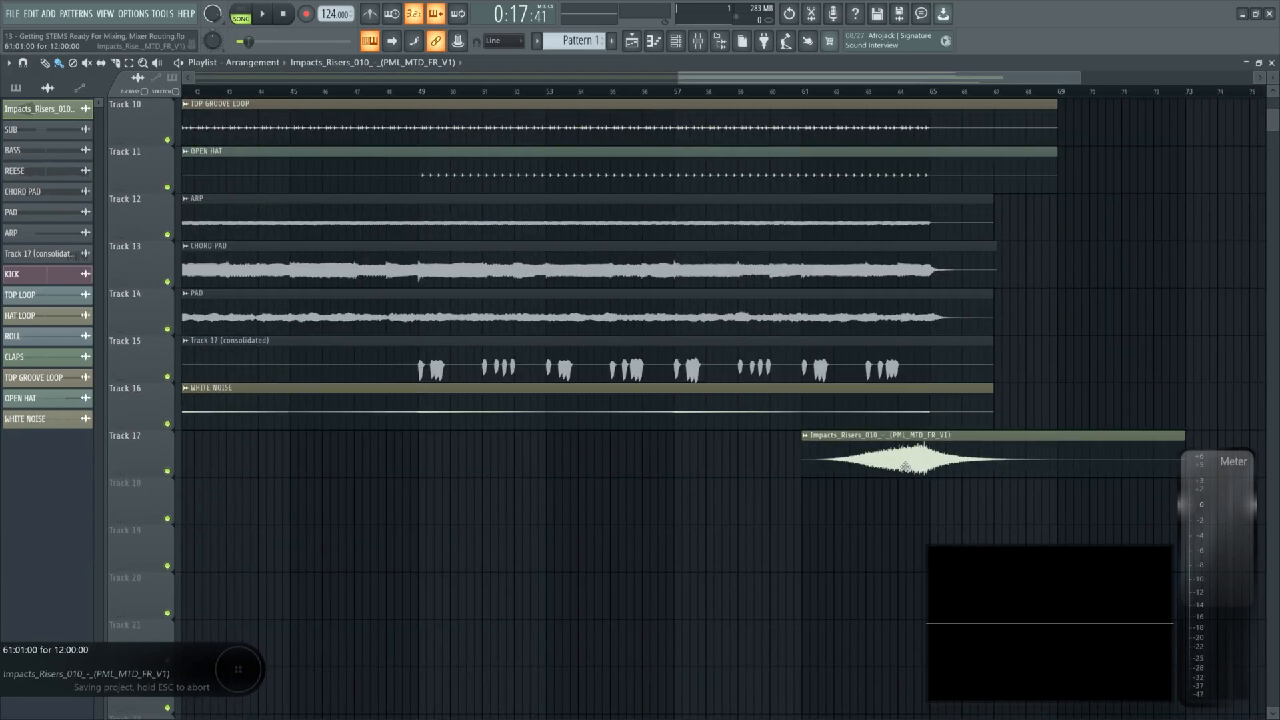
scroll(560, 429, up, 9)
scroll(580, 428, left, 9)
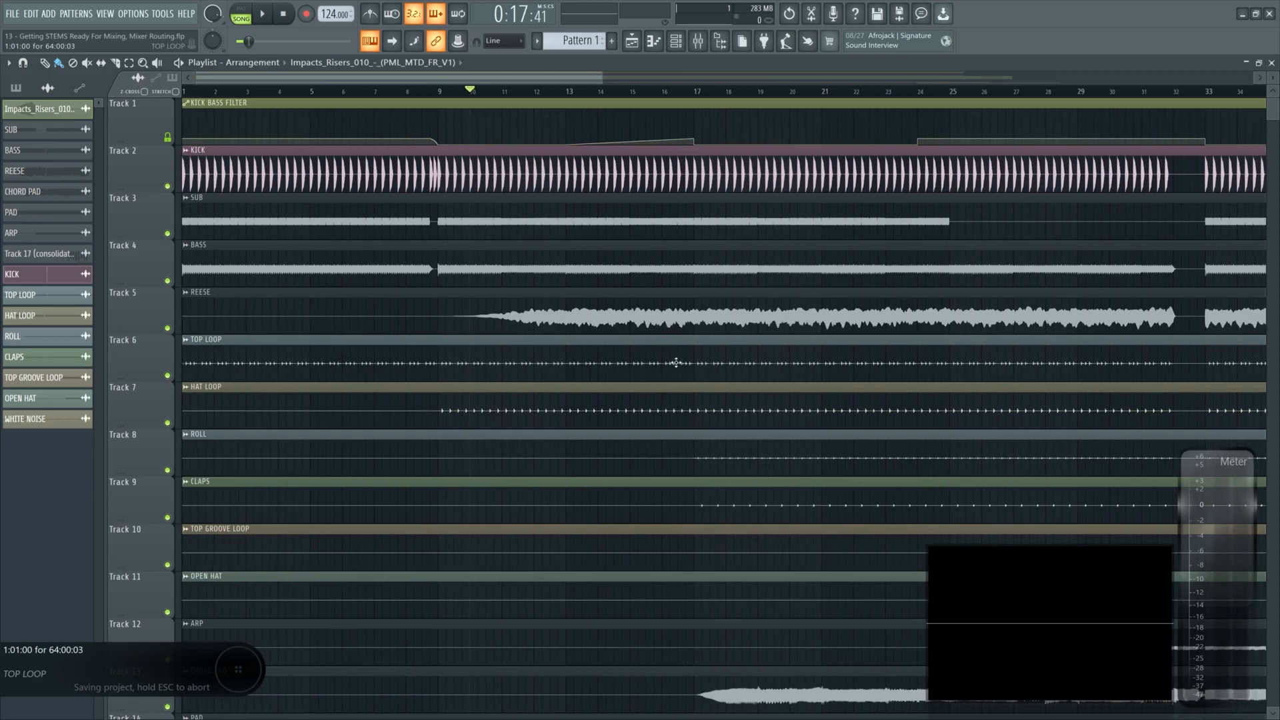
- Open the mixer
key(F9)
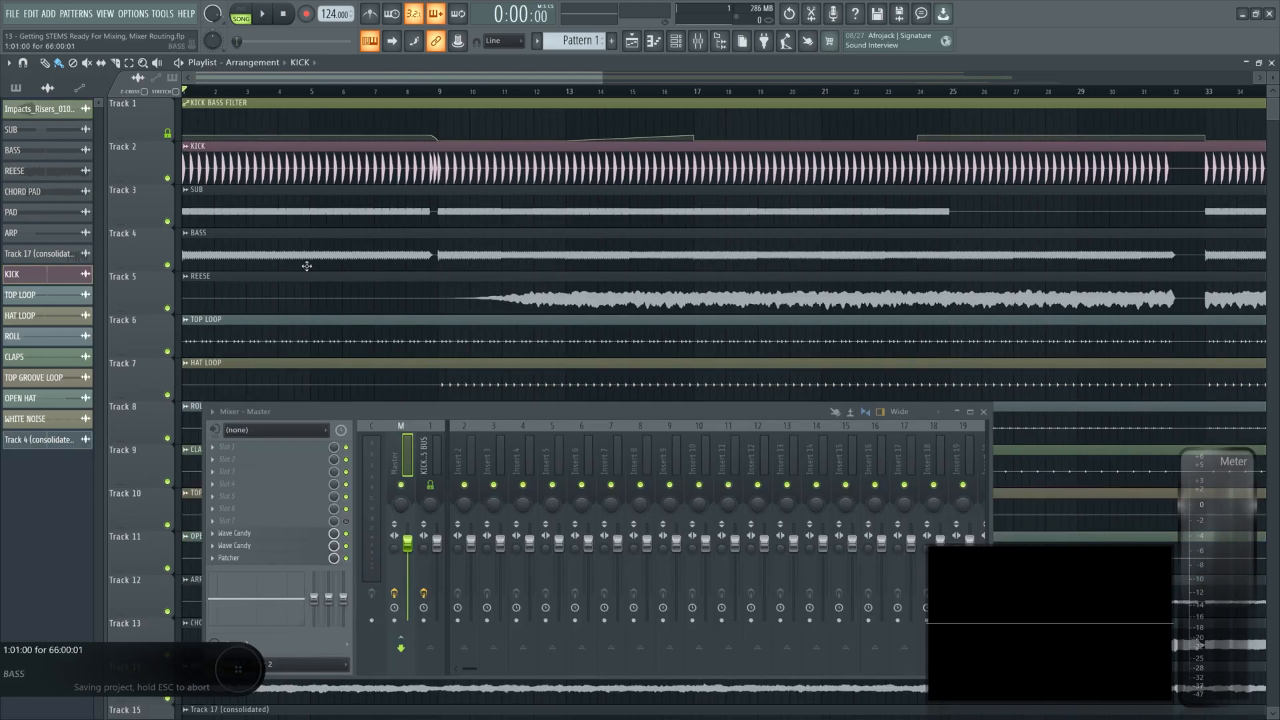
- Open and review the KICK clip's channel settings, then close them
scroll(229, 292, down, 9)
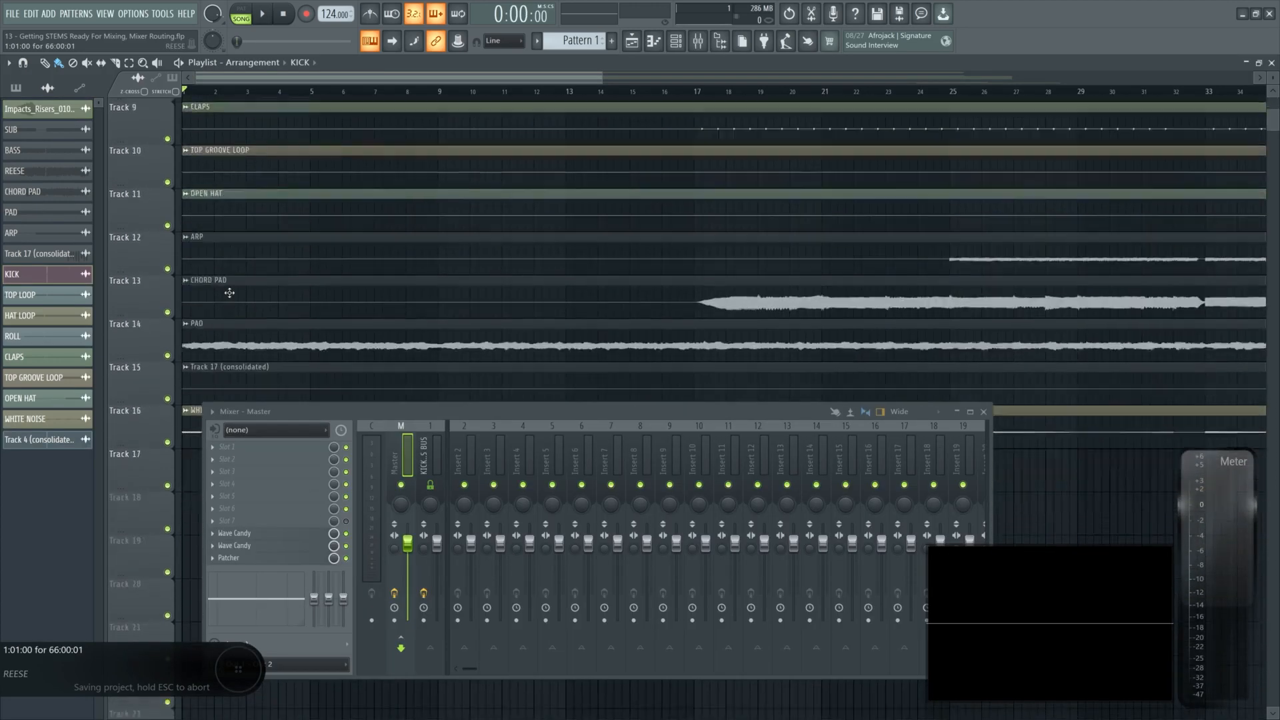
scroll(229, 292, up, 9)
scroll(230, 294, up, 1)
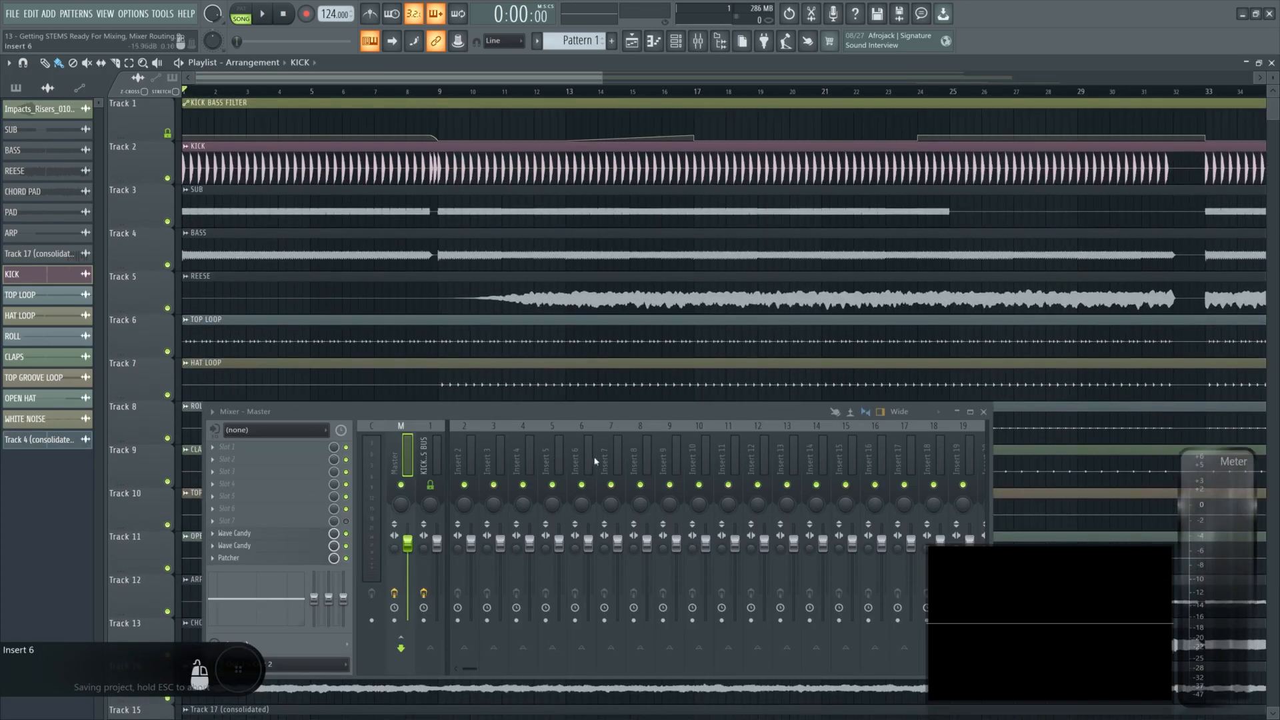
double_click(365, 173)
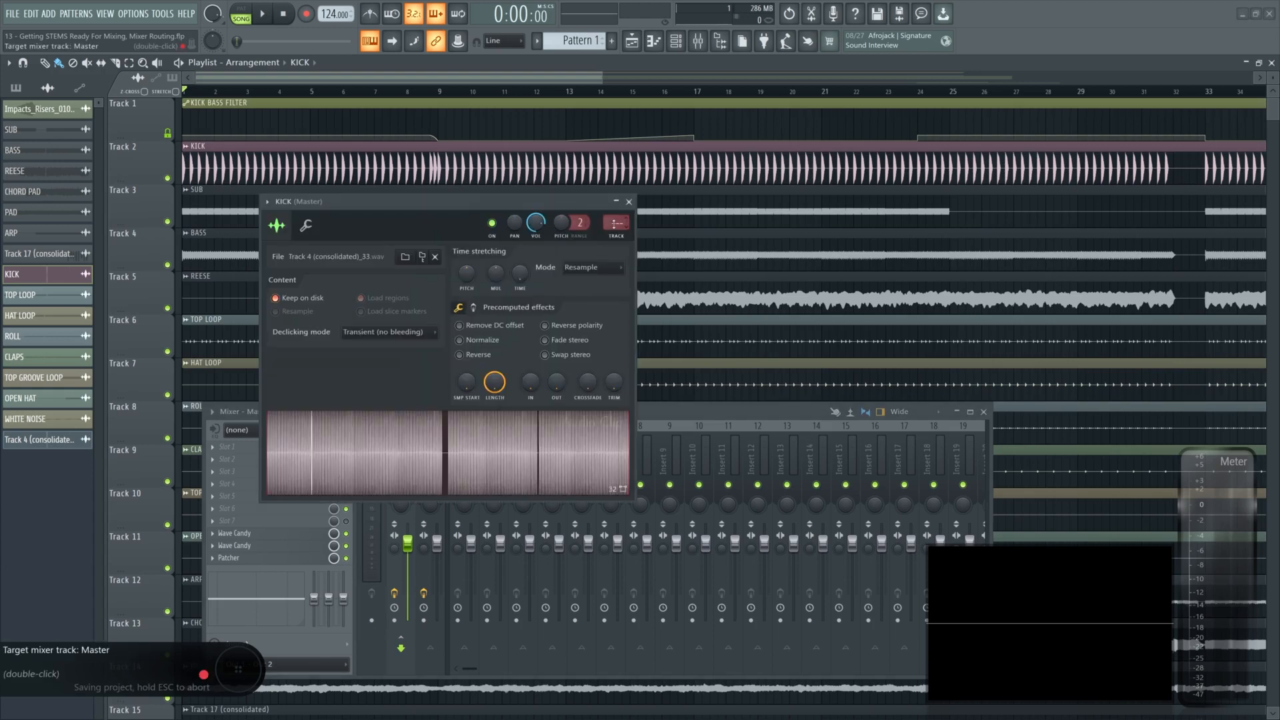
drag(552, 202, 278, 274)
click(290, 232)
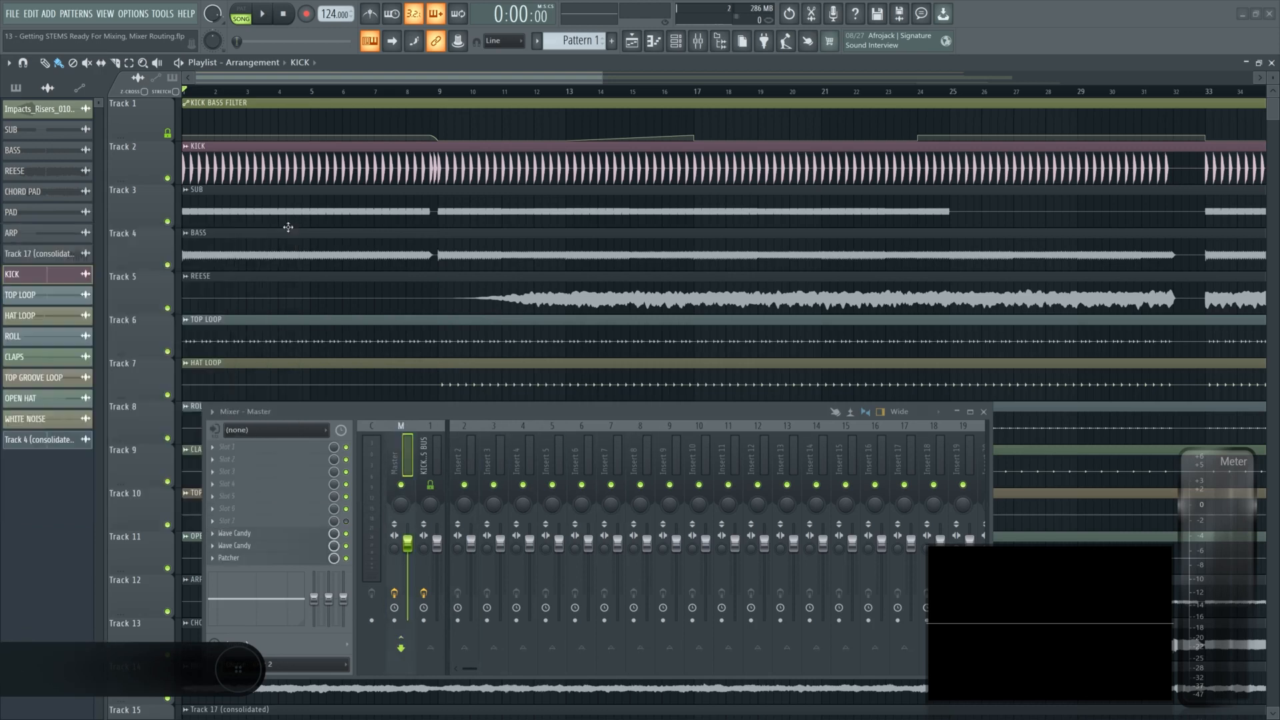
- Save the project and set Track 2 as an audio track linked to mixer Insert 2
key(ctrl+s)
right_click(149, 143)
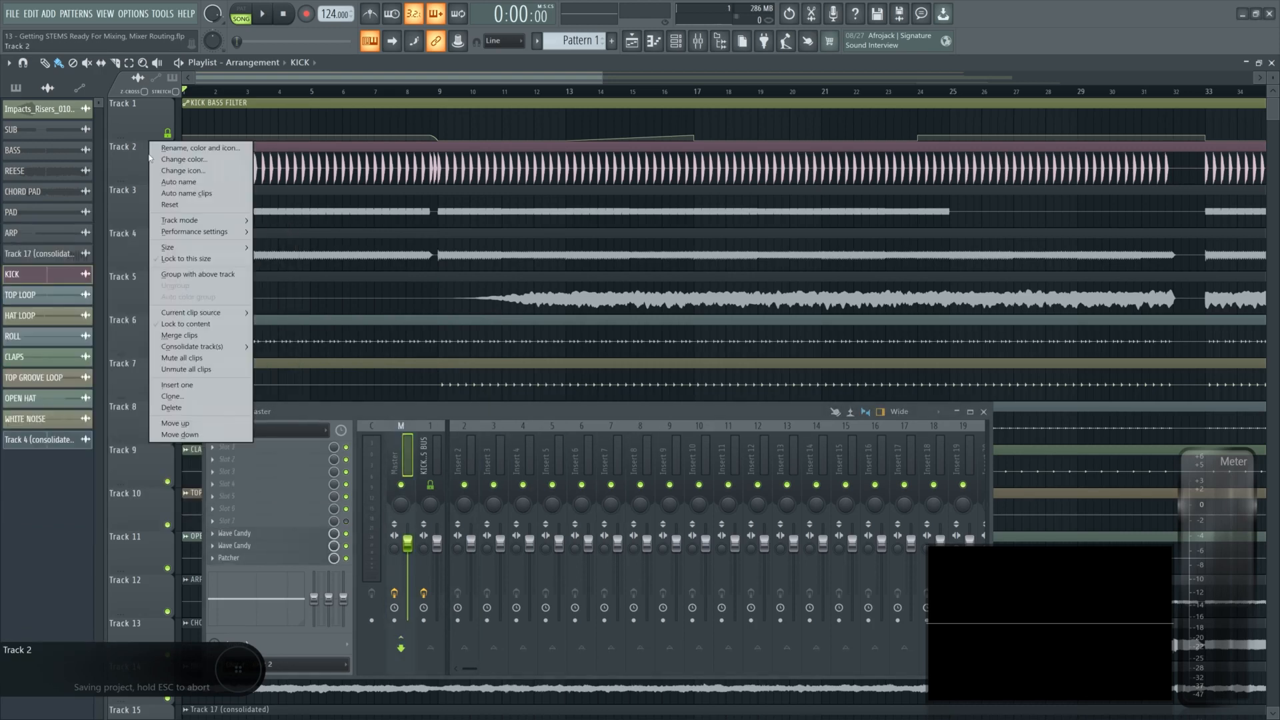
mouse_move(191, 222)
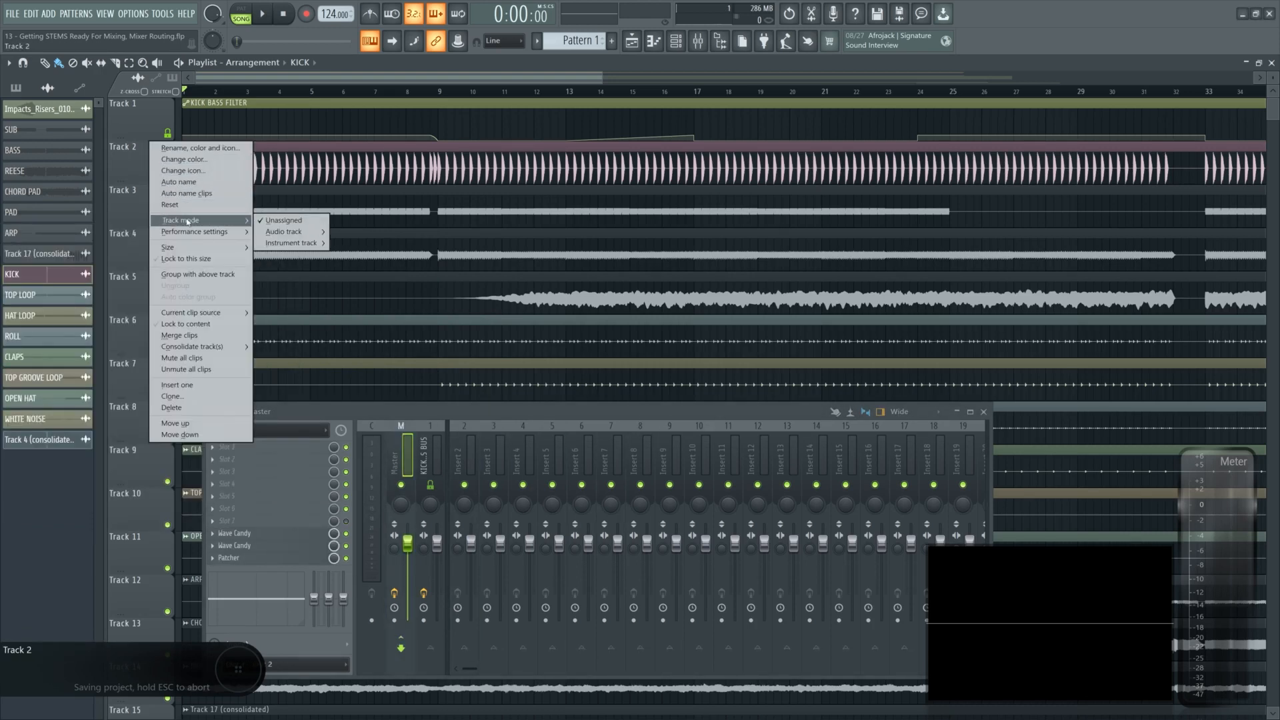
mouse_move(274, 234)
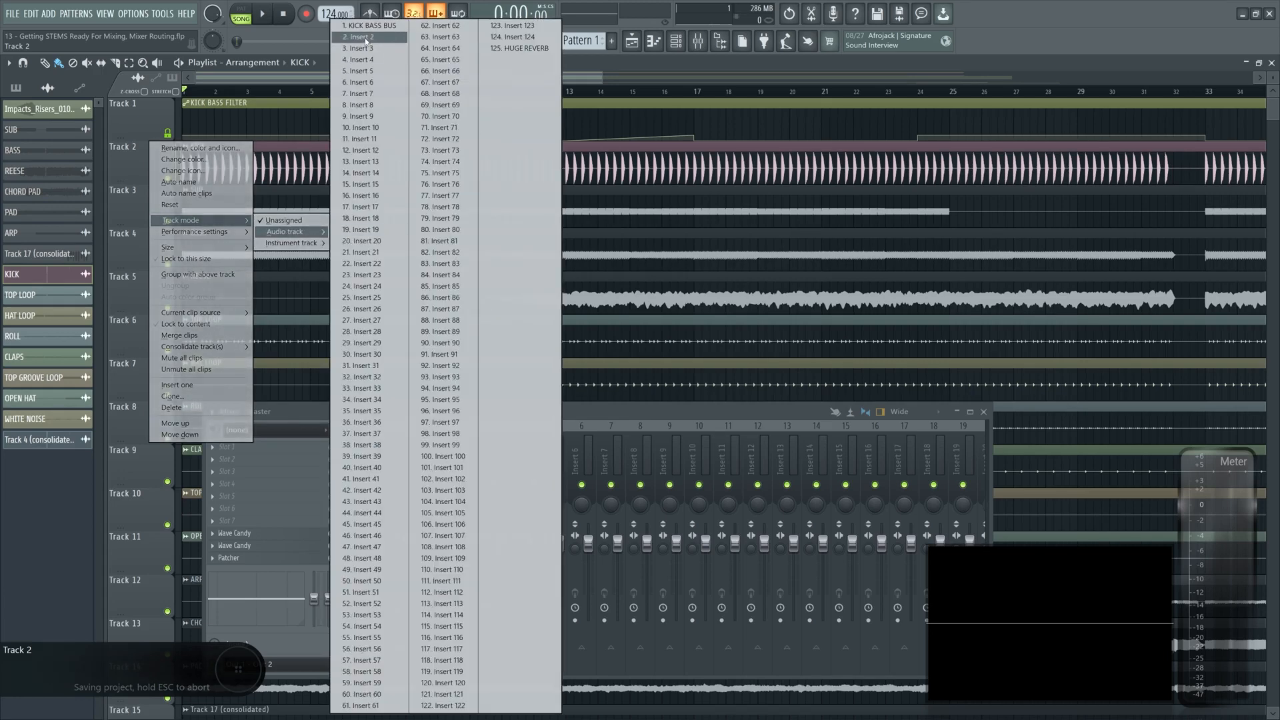
click(365, 40)
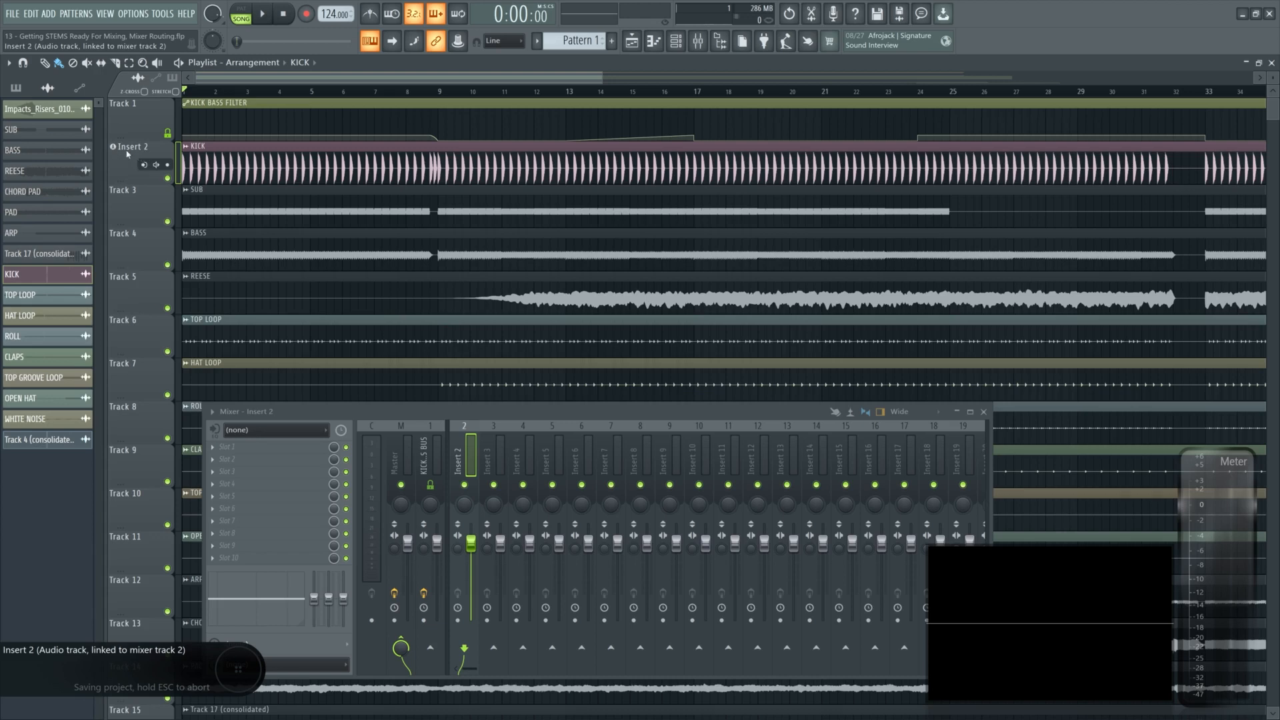
- Solo the KICK and SUB tracks in turn and audition each with playback
right_click(168, 178)
key(space)
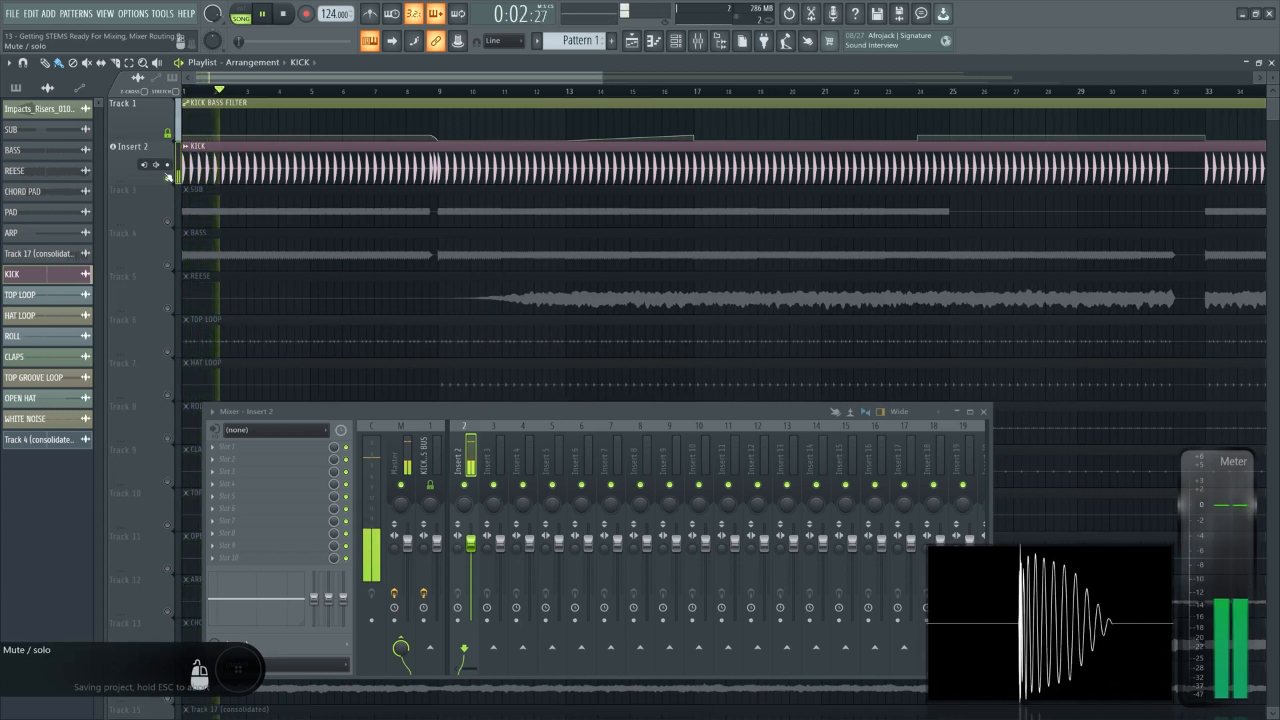
key(space)
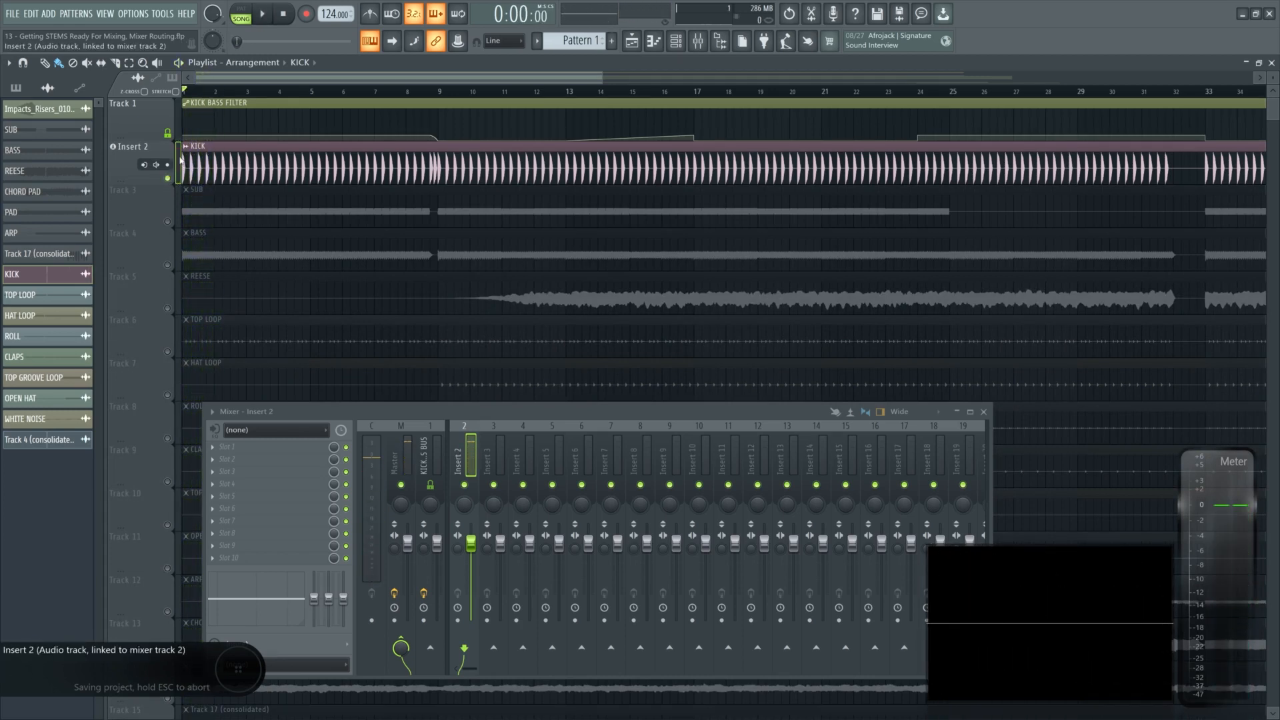
right_click(167, 220)
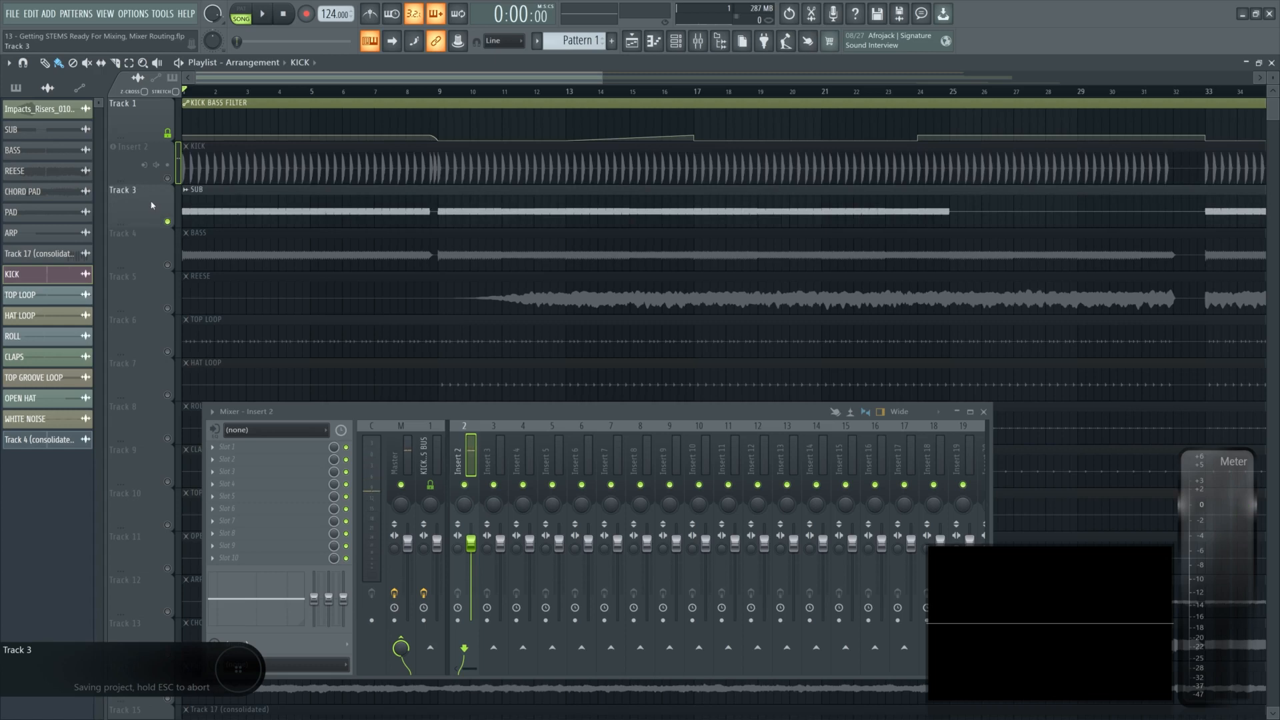
key(space)
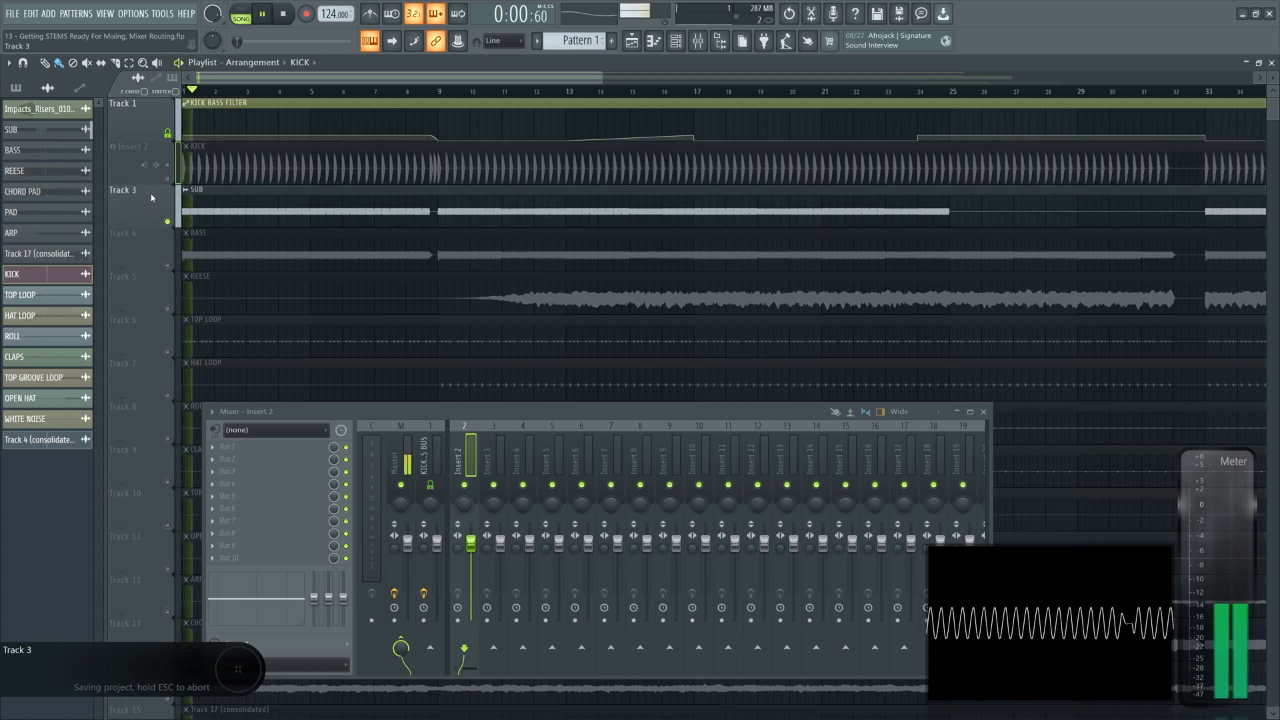
key(space)
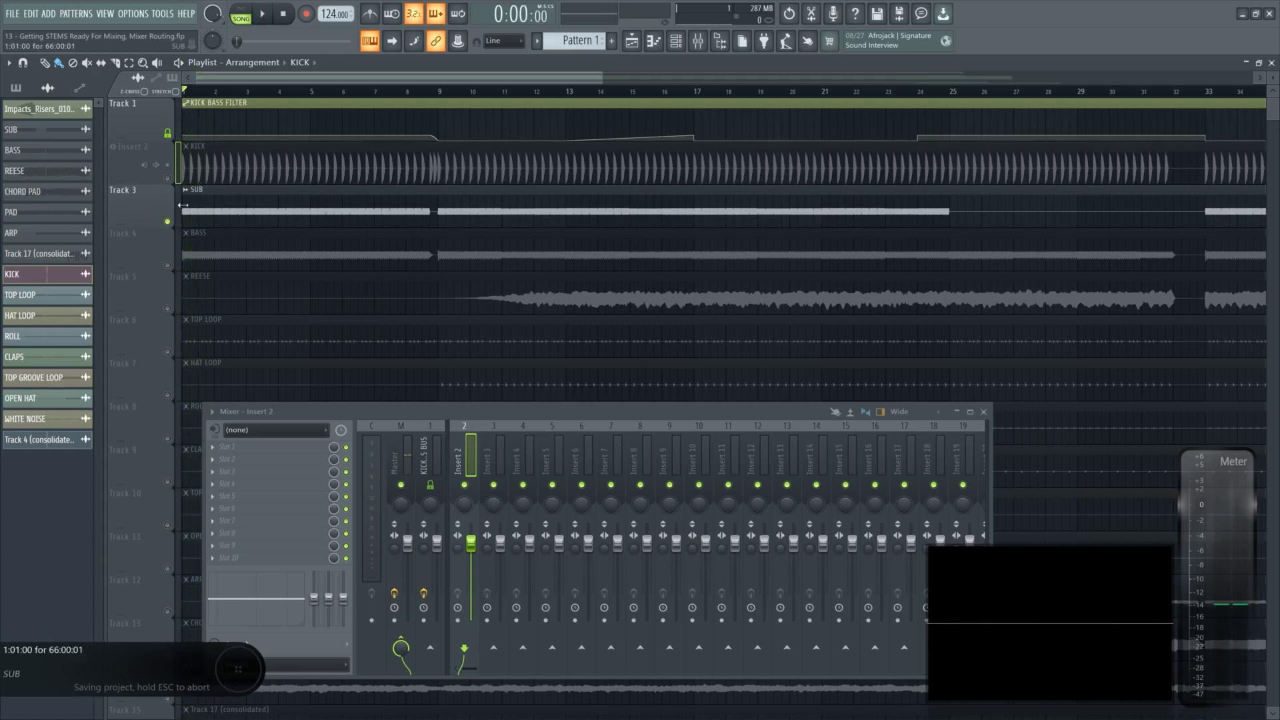
right_click(168, 178)
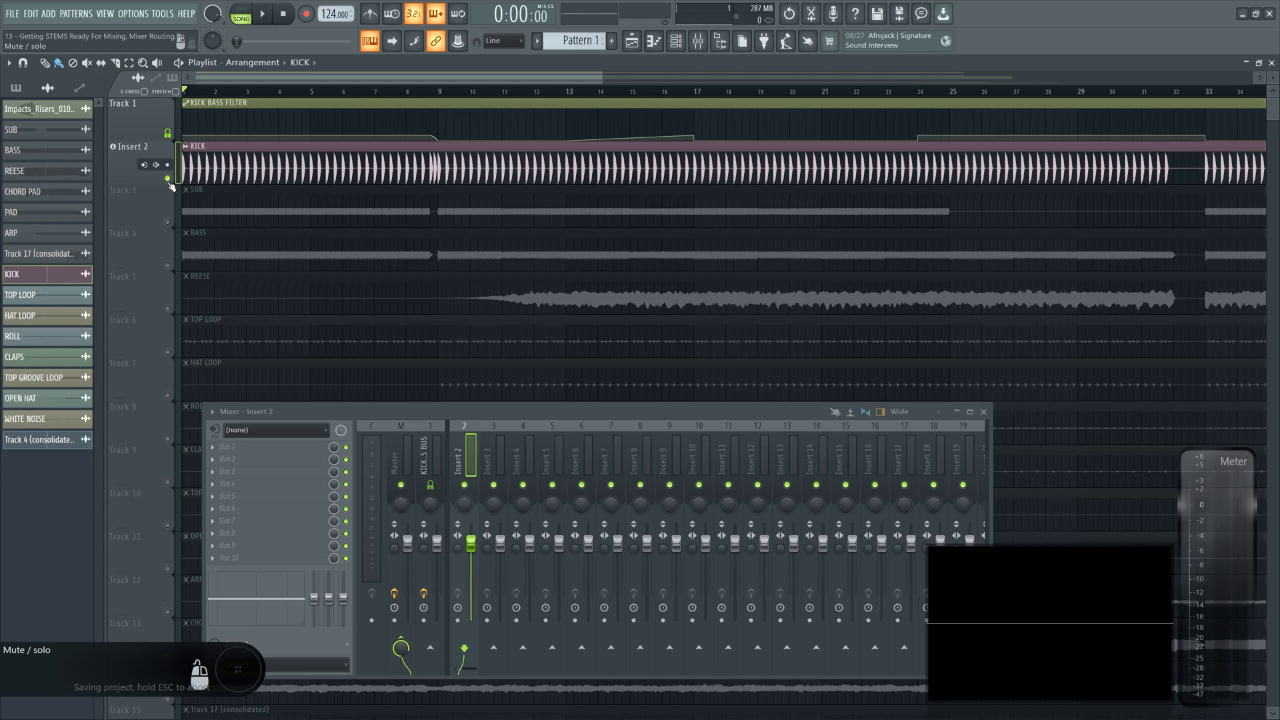
- Move the SUB clip onto the KICK audio track and then back to Track 3 at bar 1
scroll(248, 219, down, 4)
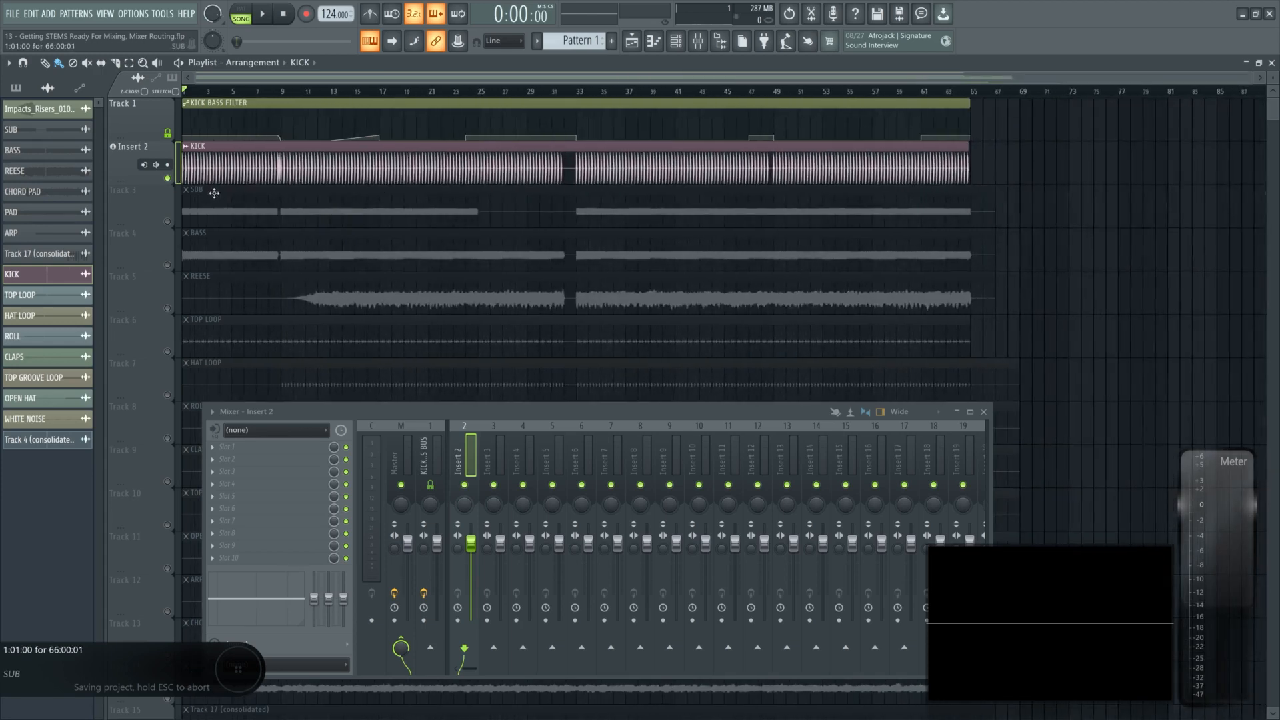
drag(196, 198, 1009, 155)
scroll(1086, 149, right, 5)
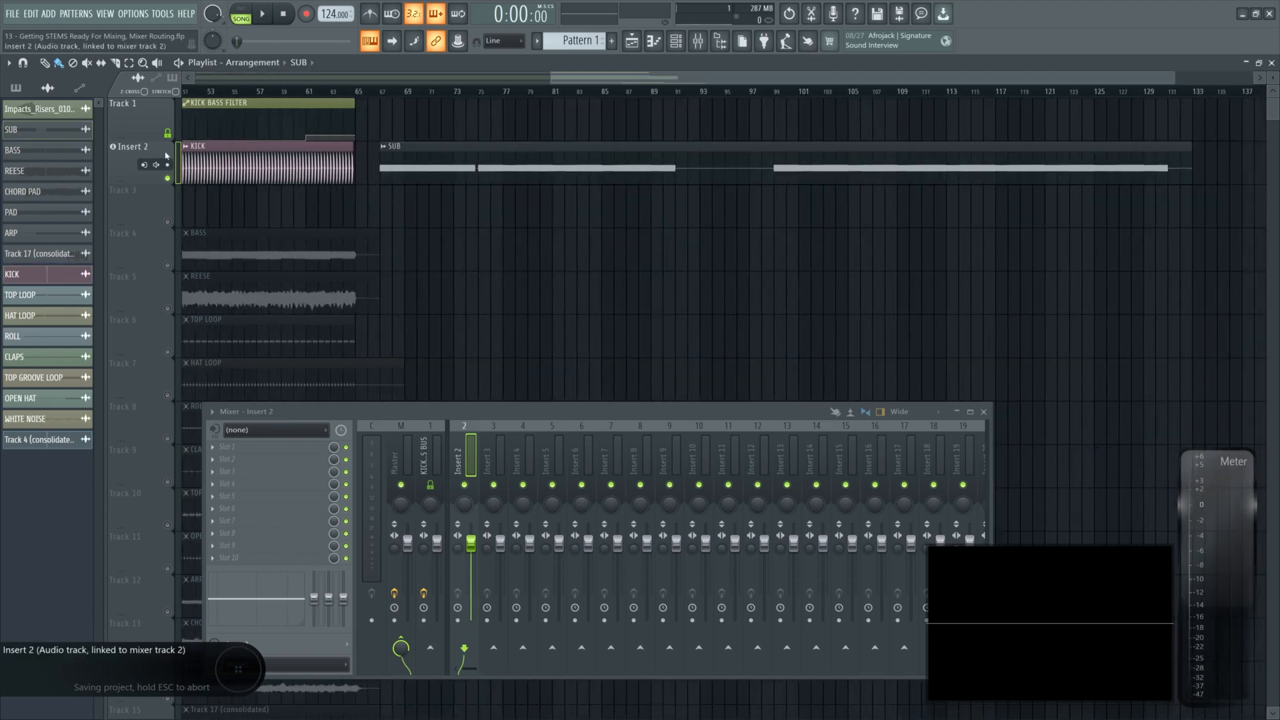
click(415, 92)
double_click(413, 163)
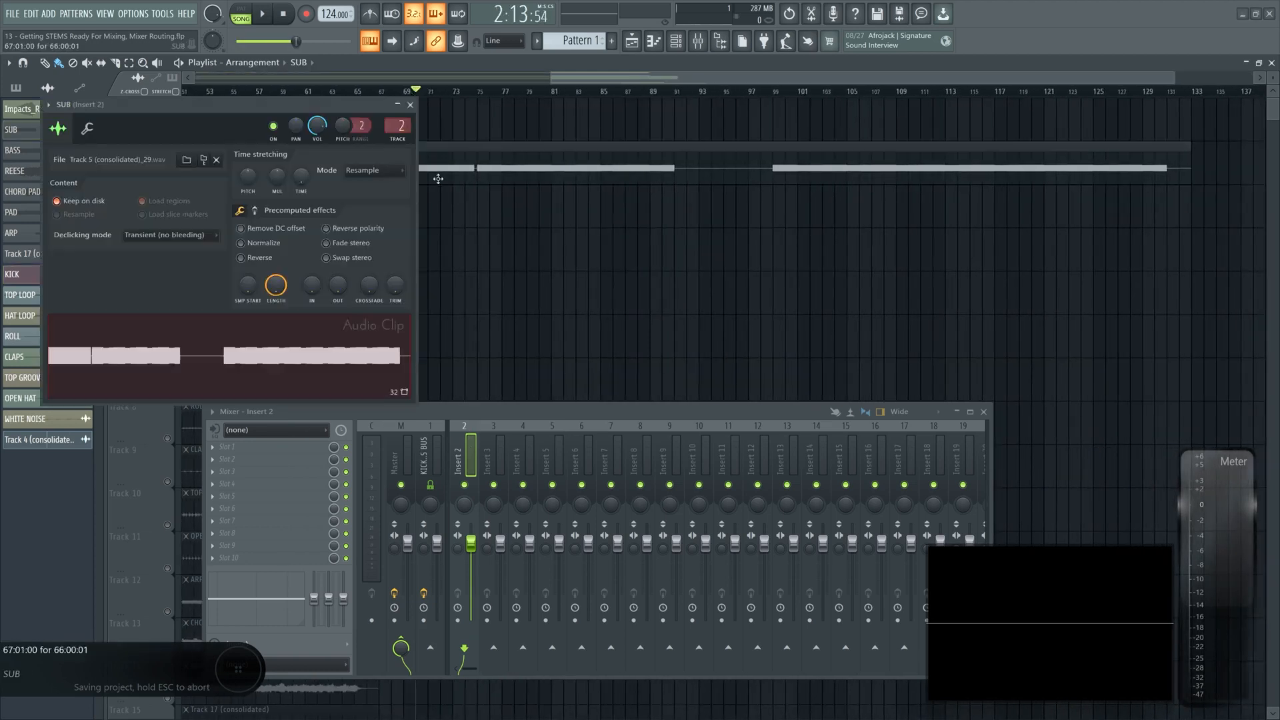
drag(306, 133, 313, 220)
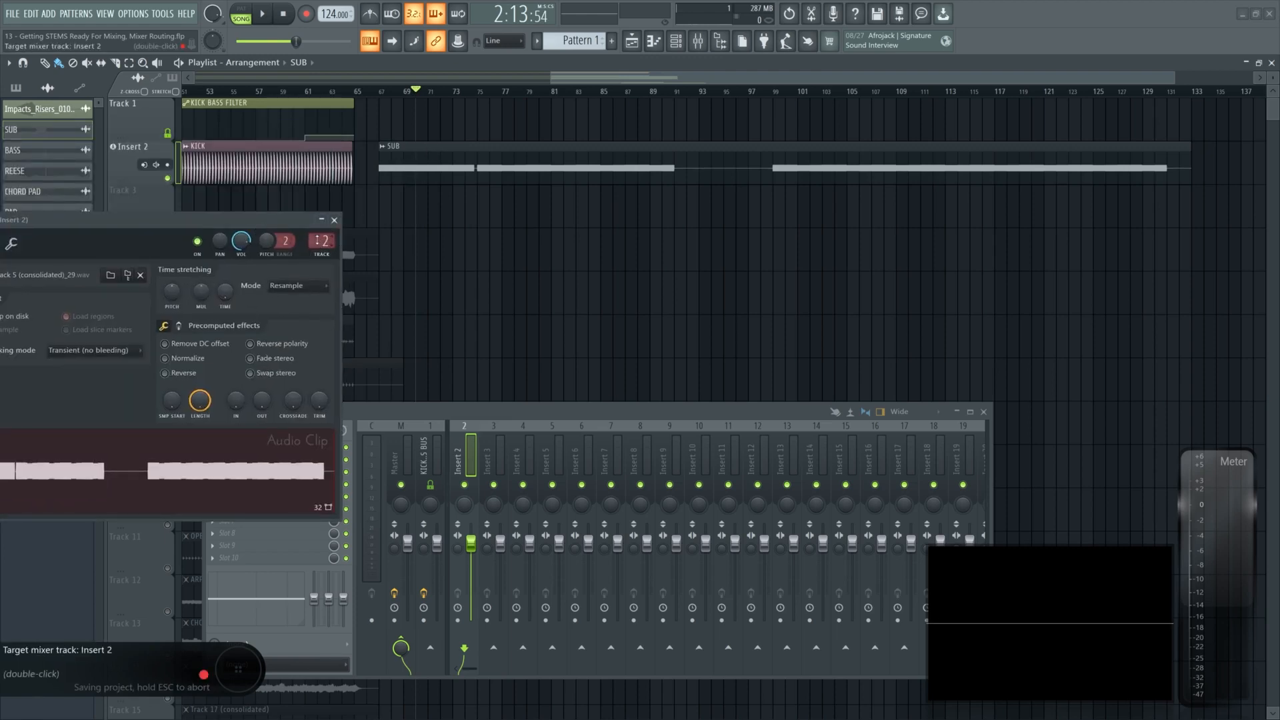
drag(423, 158, 425, 202)
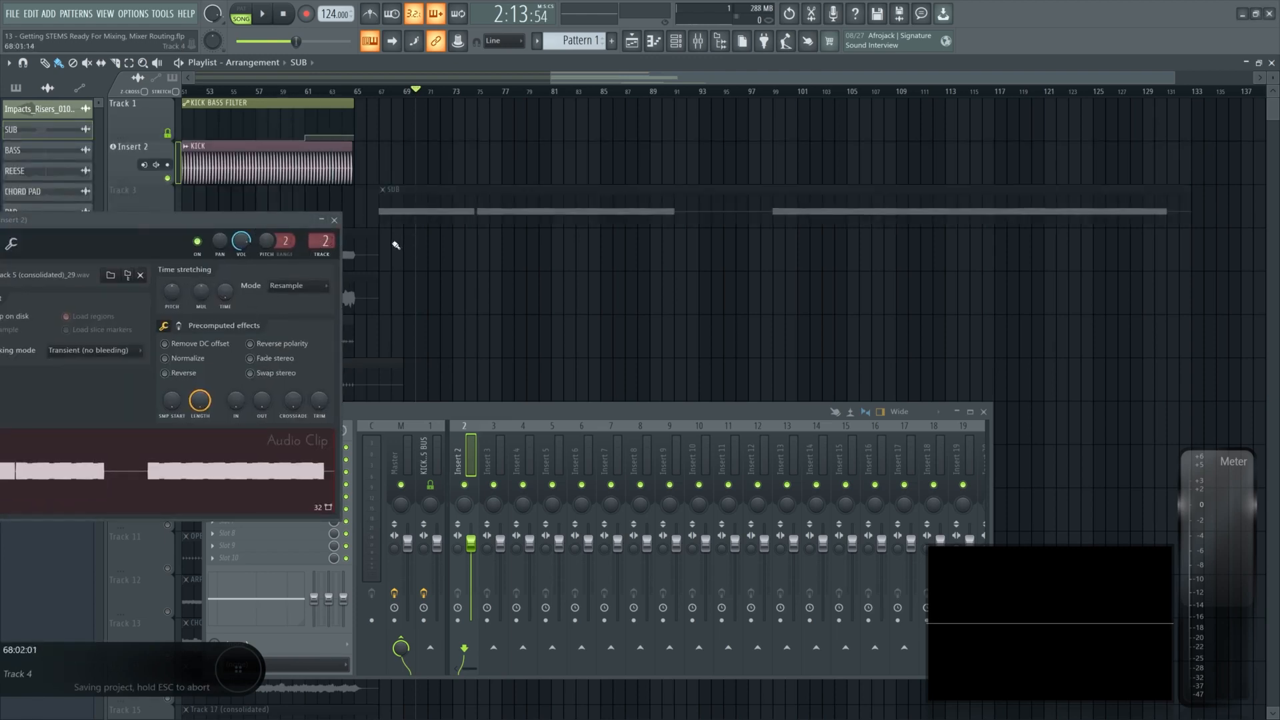
scroll(400, 244, left, 3)
drag(884, 207, 367, 204)
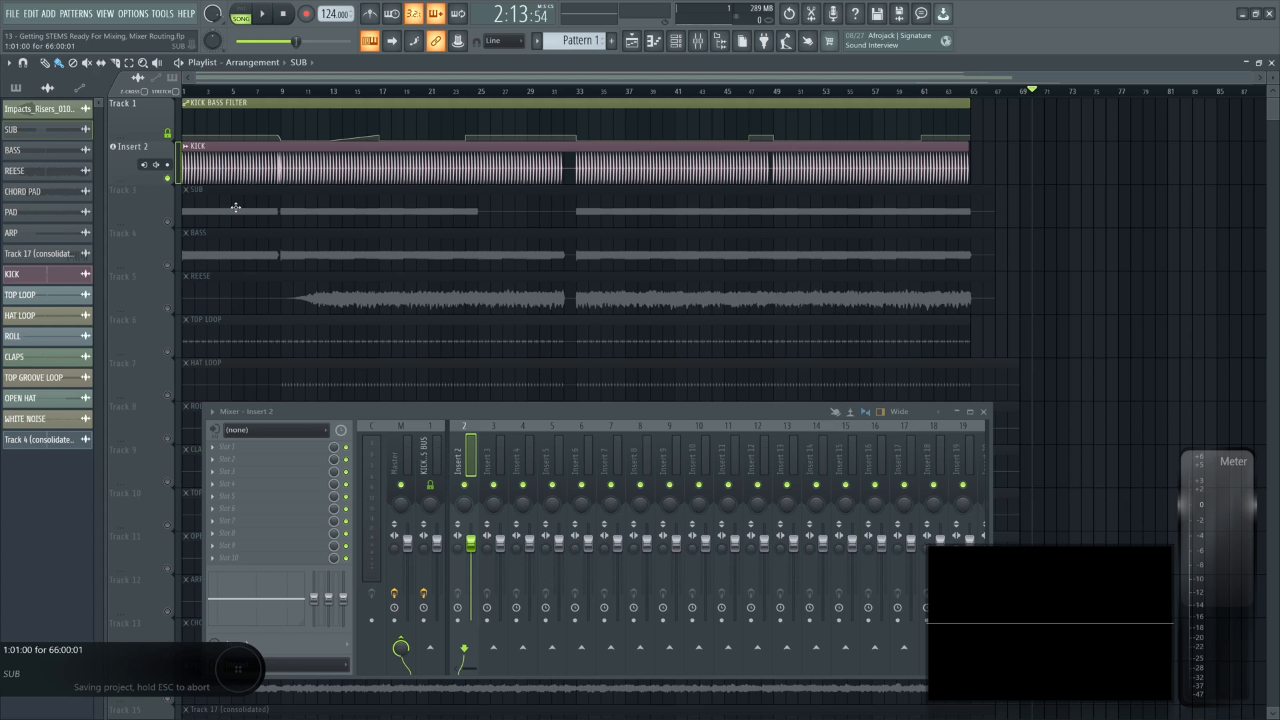
- Set Track 2's track mode to Unassigned and check the KICK clip's target mixer track
right_click(120, 144)
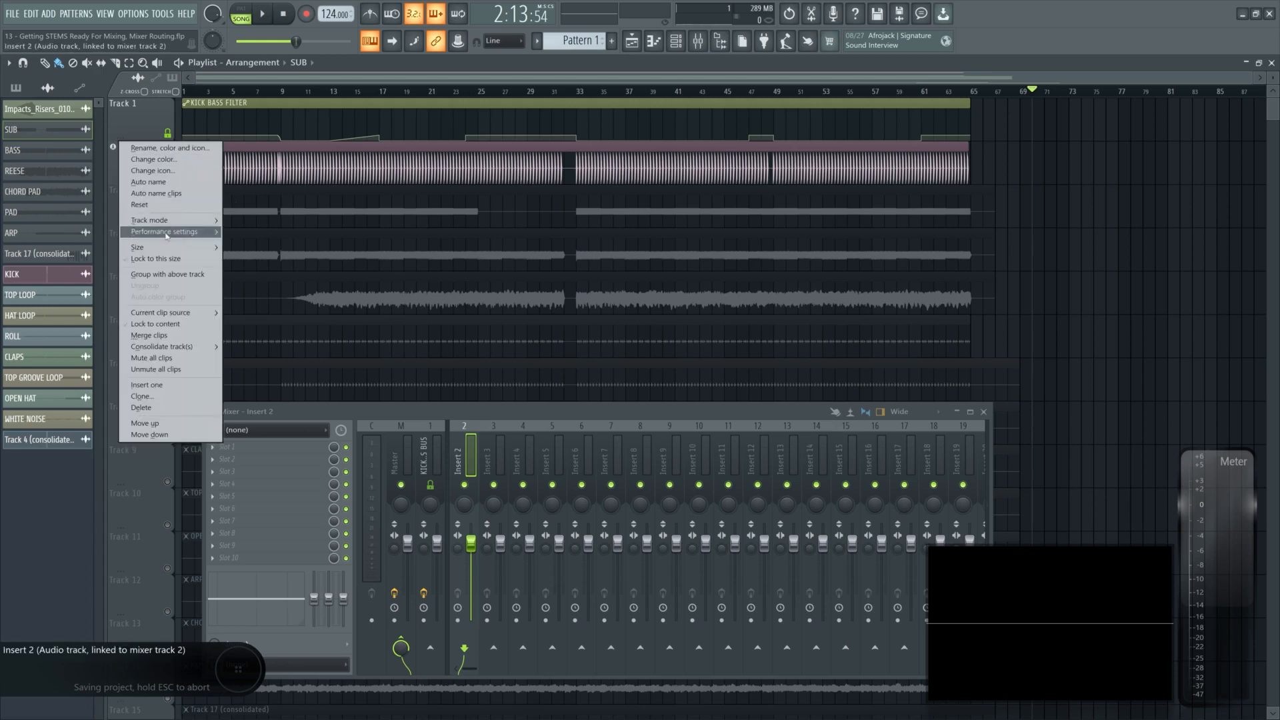
mouse_move(161, 223)
click(253, 220)
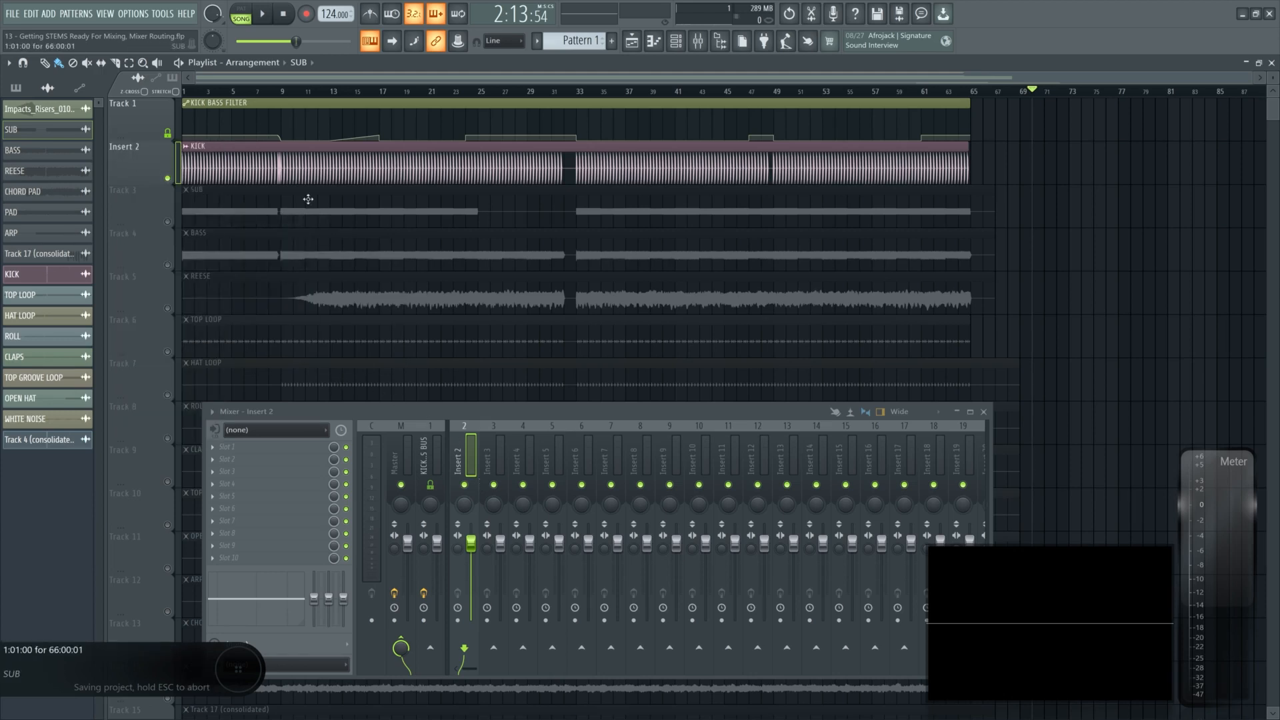
double_click(296, 170)
drag(82, 202, 102, 197)
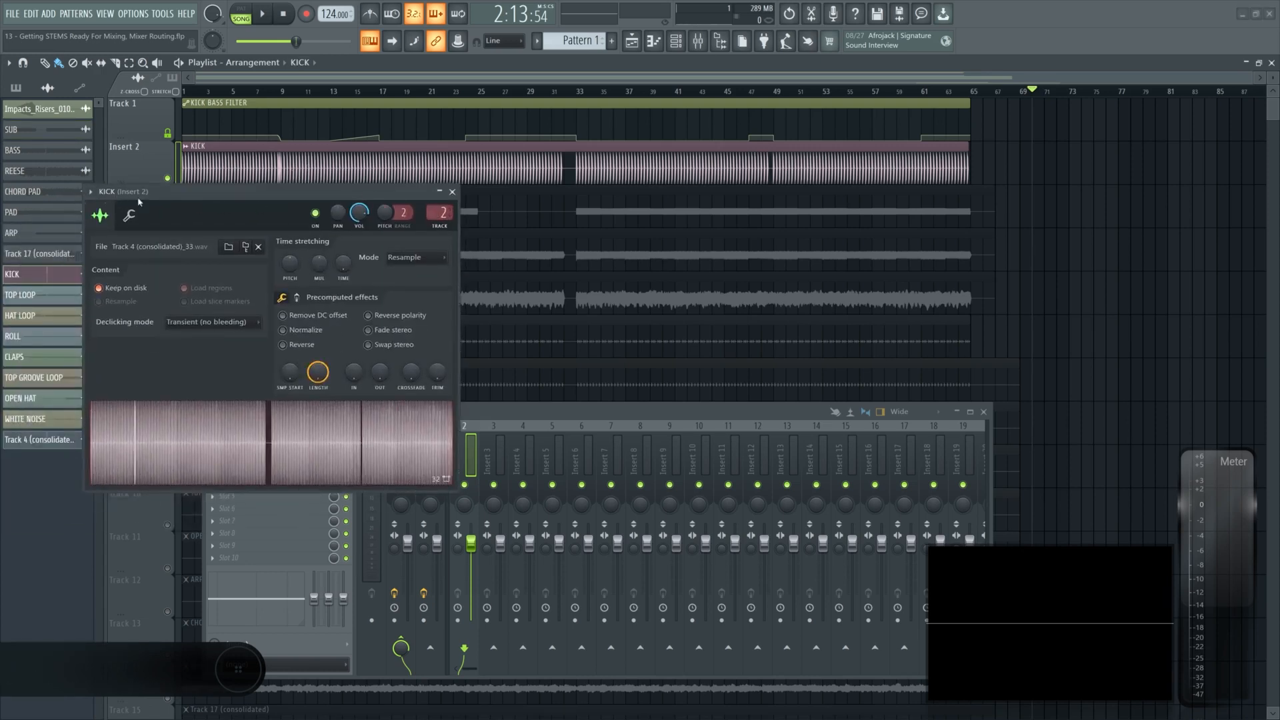
click(452, 192)
- Rename mixer Insert 2 to KICK
middle_click(468, 456)
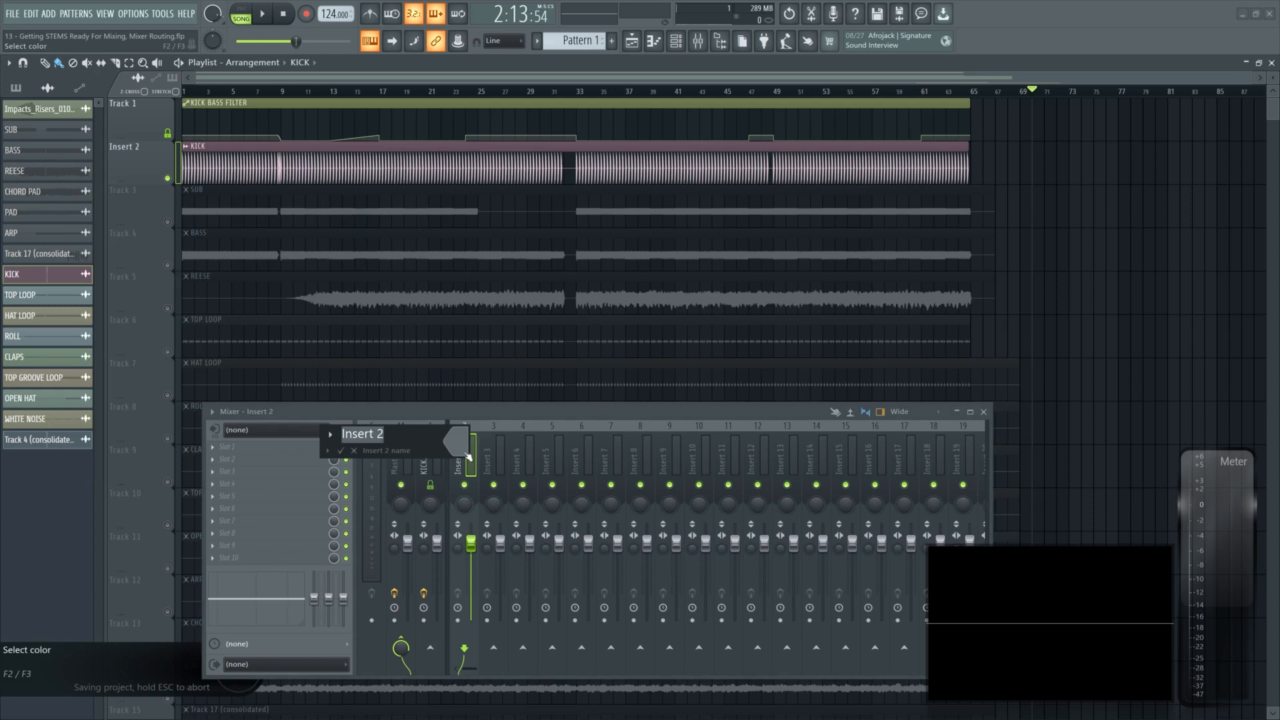
text(KIC)
key(Return)
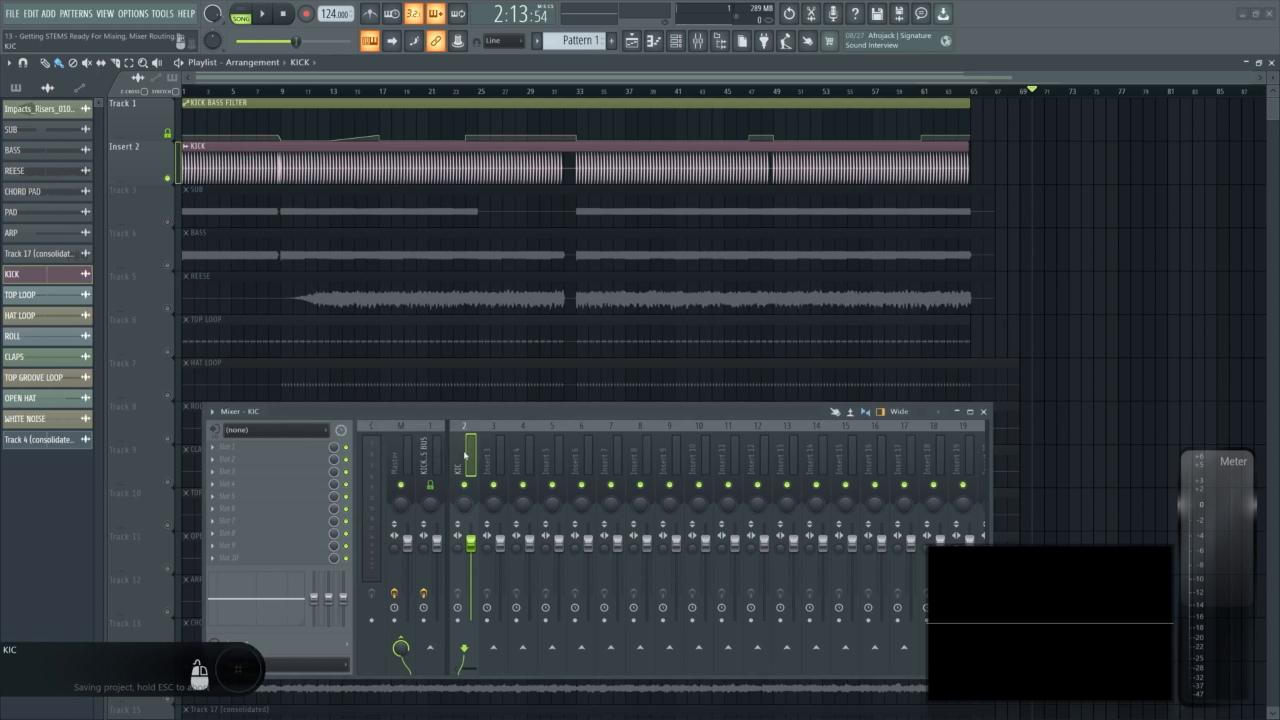
middle_click(468, 456)
text(KICK)
key(Return)
- Route the KICK insert to the KICK BASS BUS and disable its send to Master
drag(445, 411, 428, 354)
drag(218, 120, 597, 120)
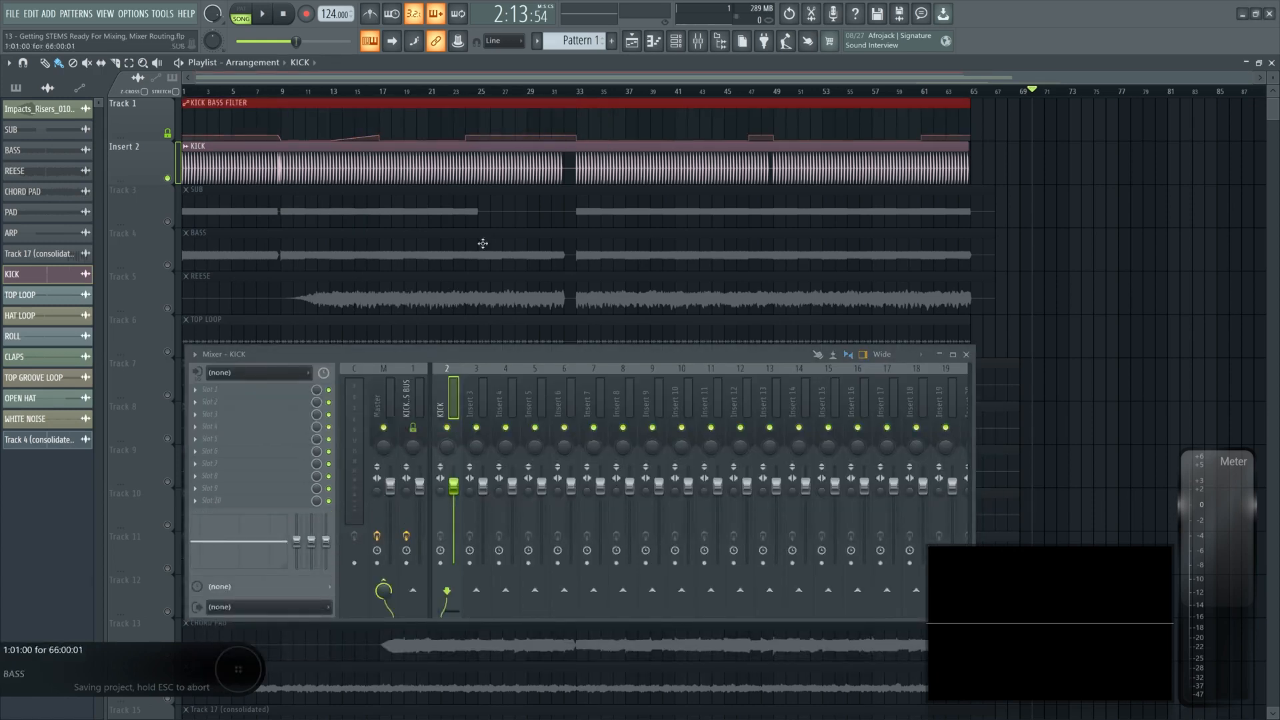
click(388, 584)
click(414, 591)
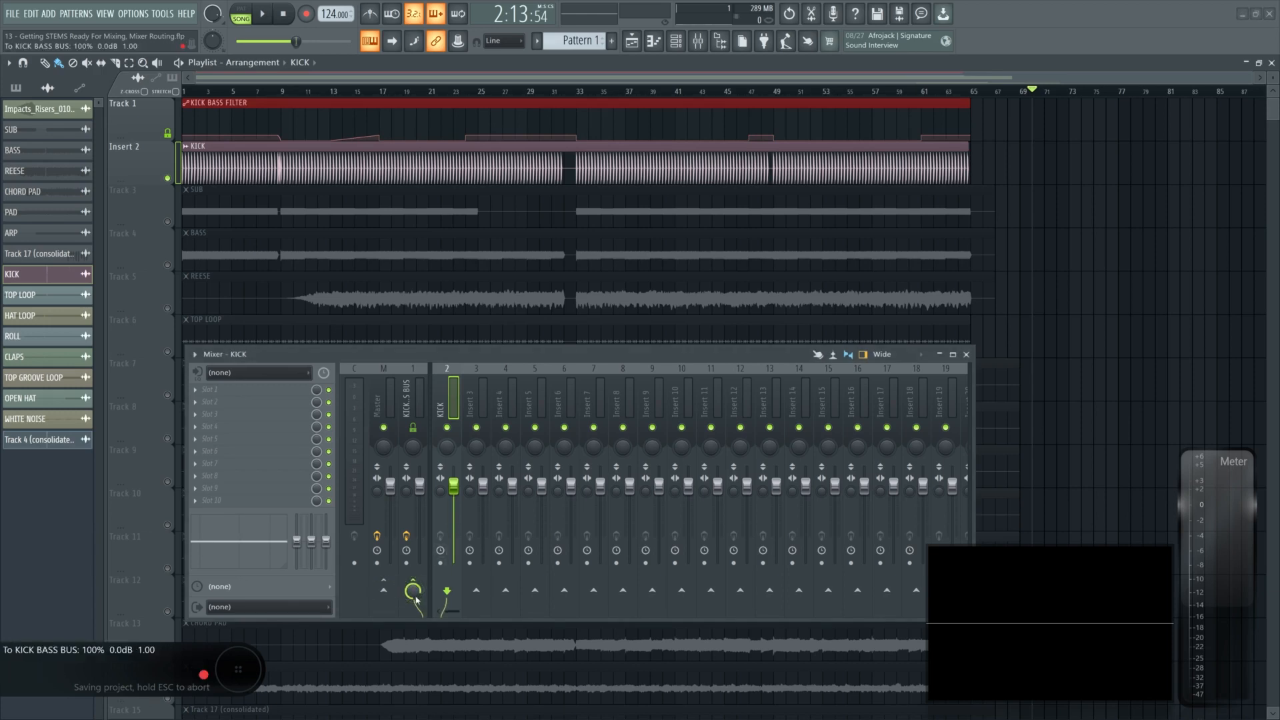
- Open the Fruity Filter on the KICK BASS BUS and close it again
click(408, 387)
click(220, 389)
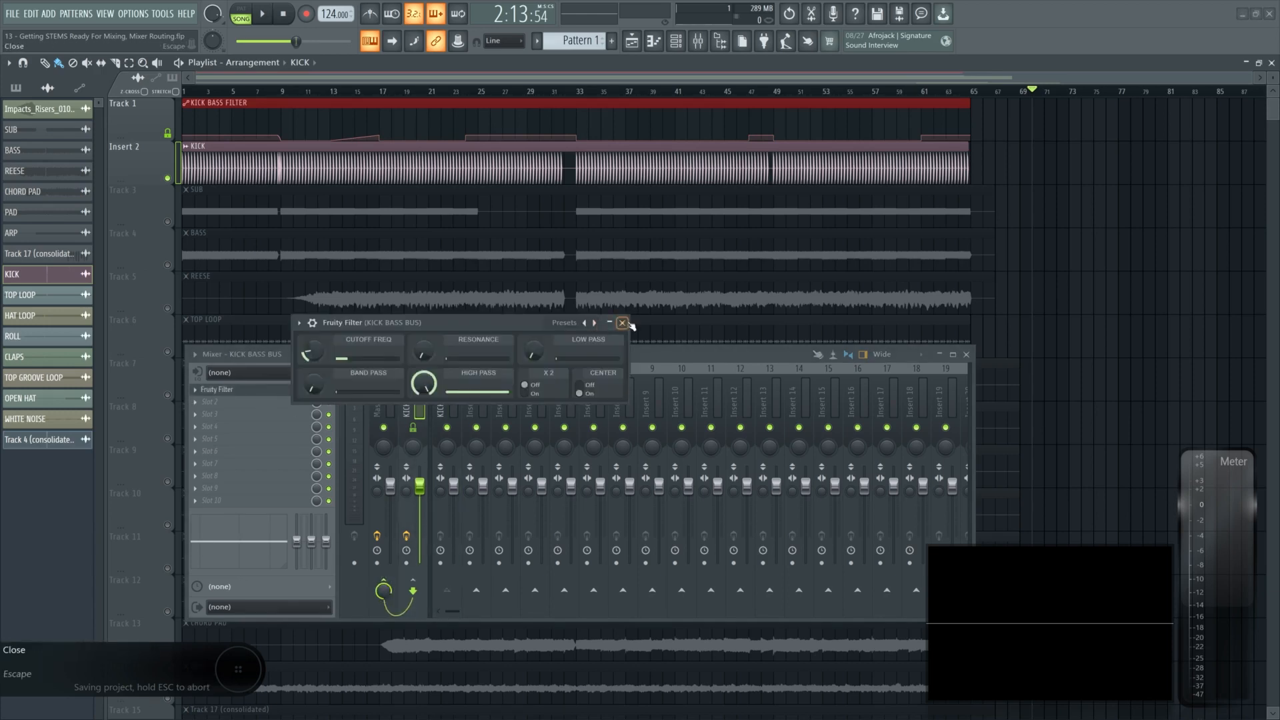
click(627, 324)
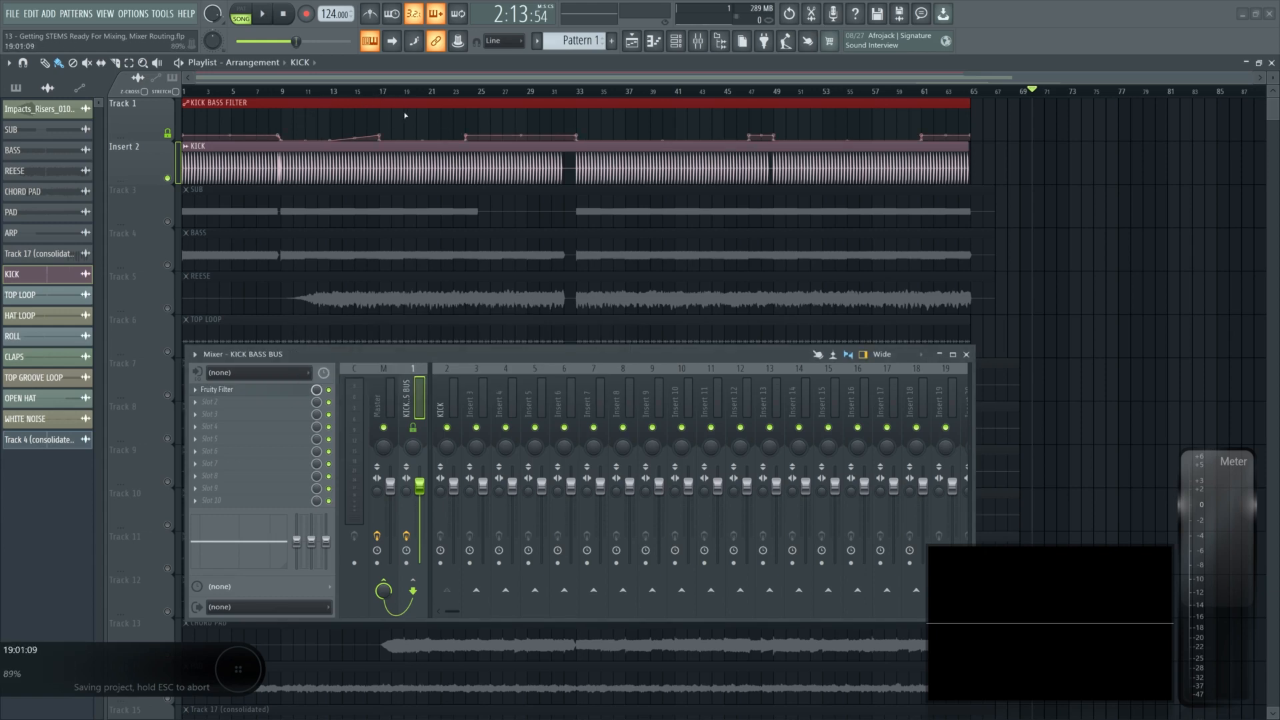
- Route the SUB clip's channel to mixer Insert 3 and rename that insert SUB
click(293, 158)
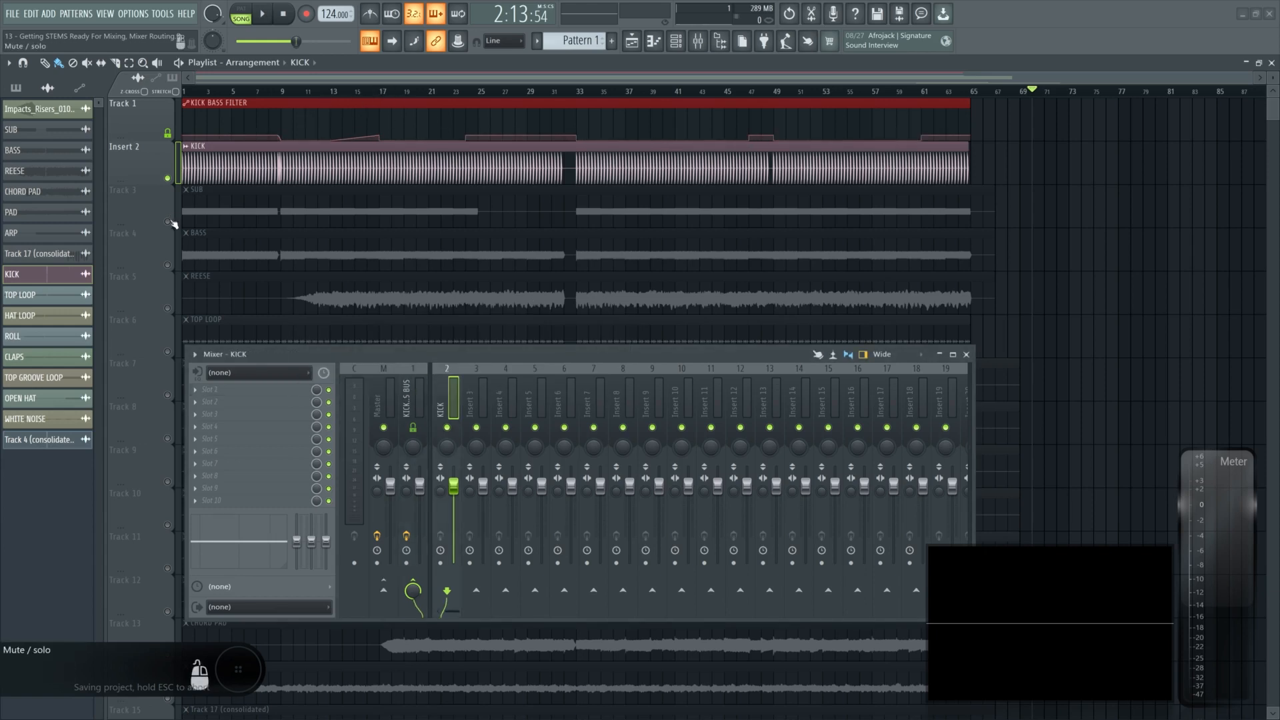
right_click(169, 222)
double_click(231, 210)
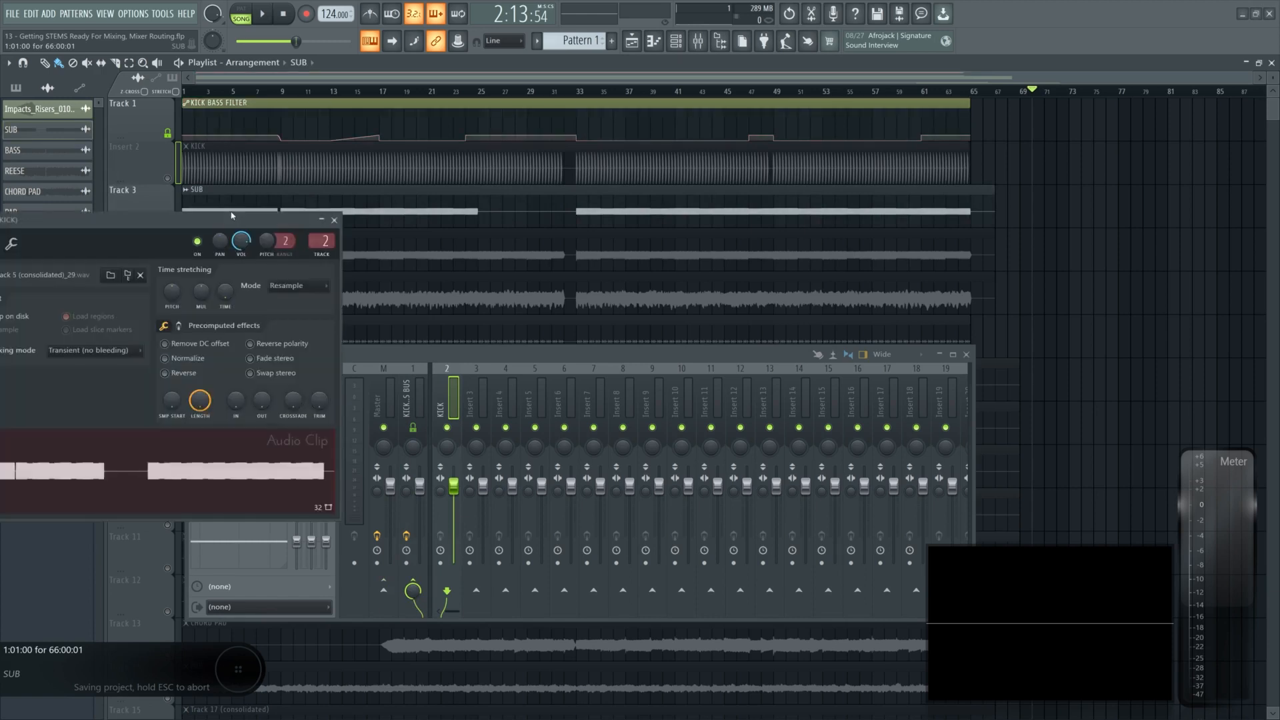
scroll(314, 243, up, 1)
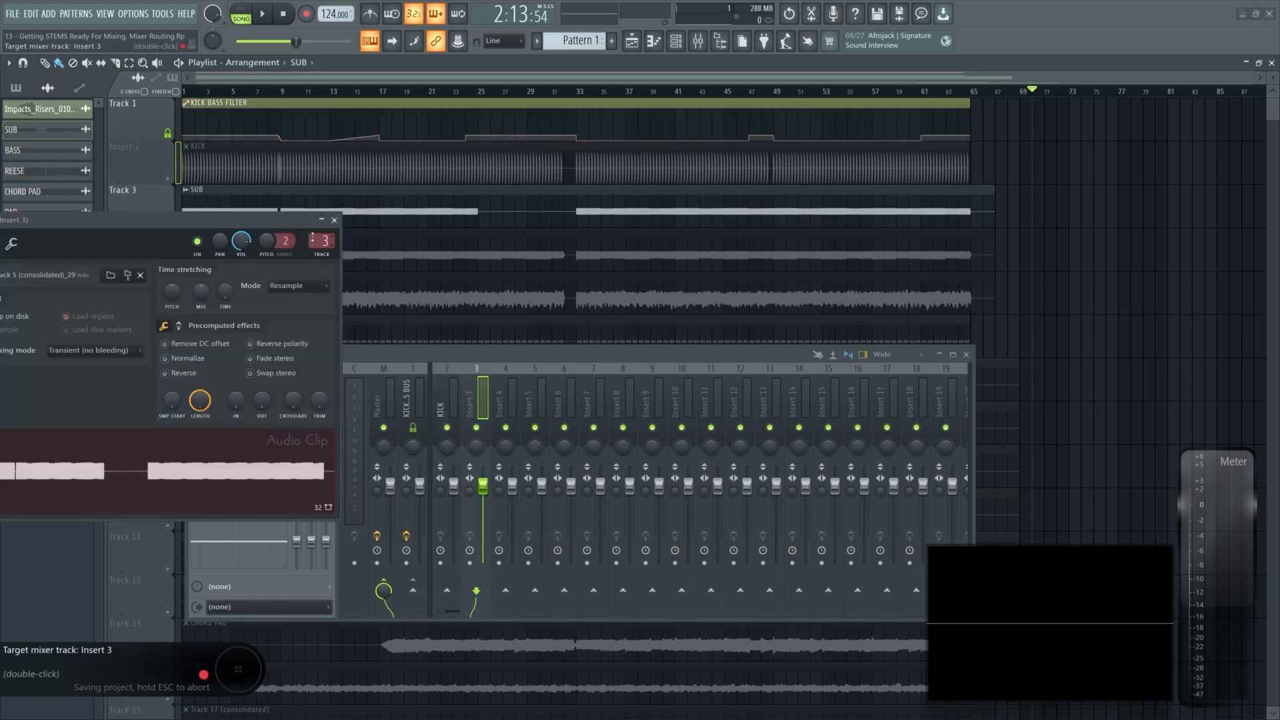
click(334, 220)
double_click(474, 398)
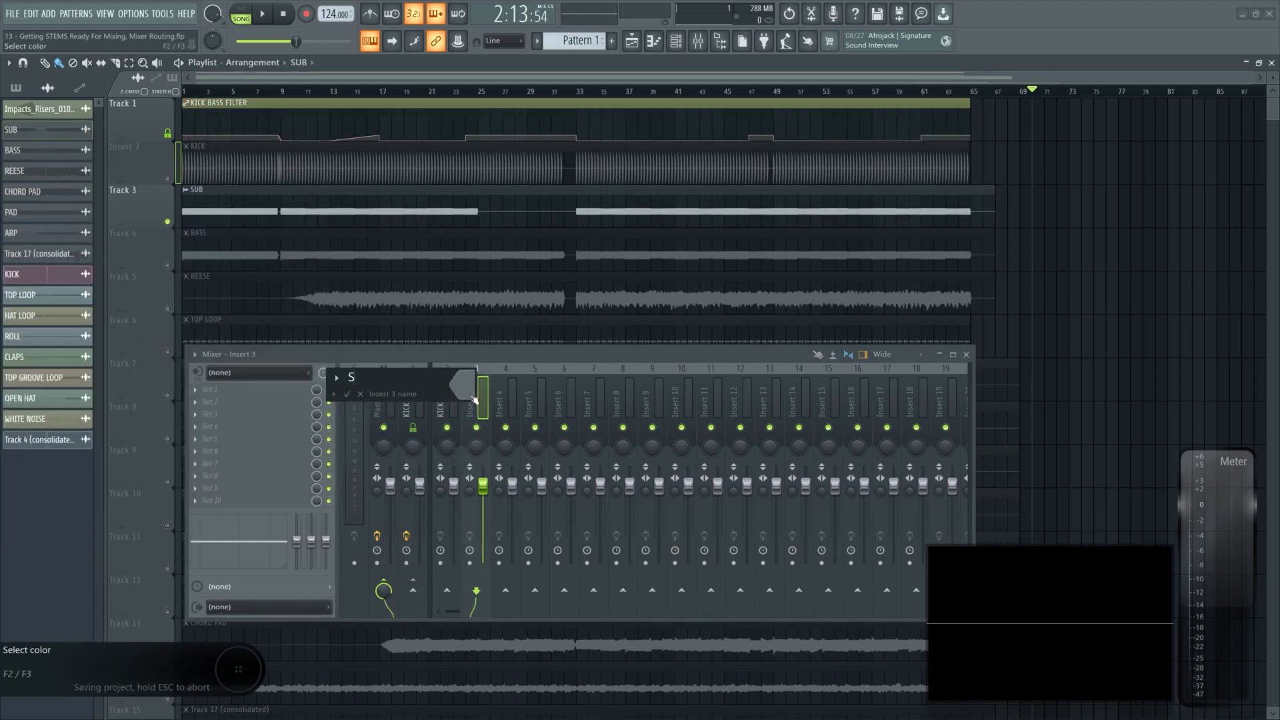
key(Return)
- Route the BASS clip's channel to mixer Insert 4 and rename that insert BASS
right_click(168, 265)
double_click(232, 255)
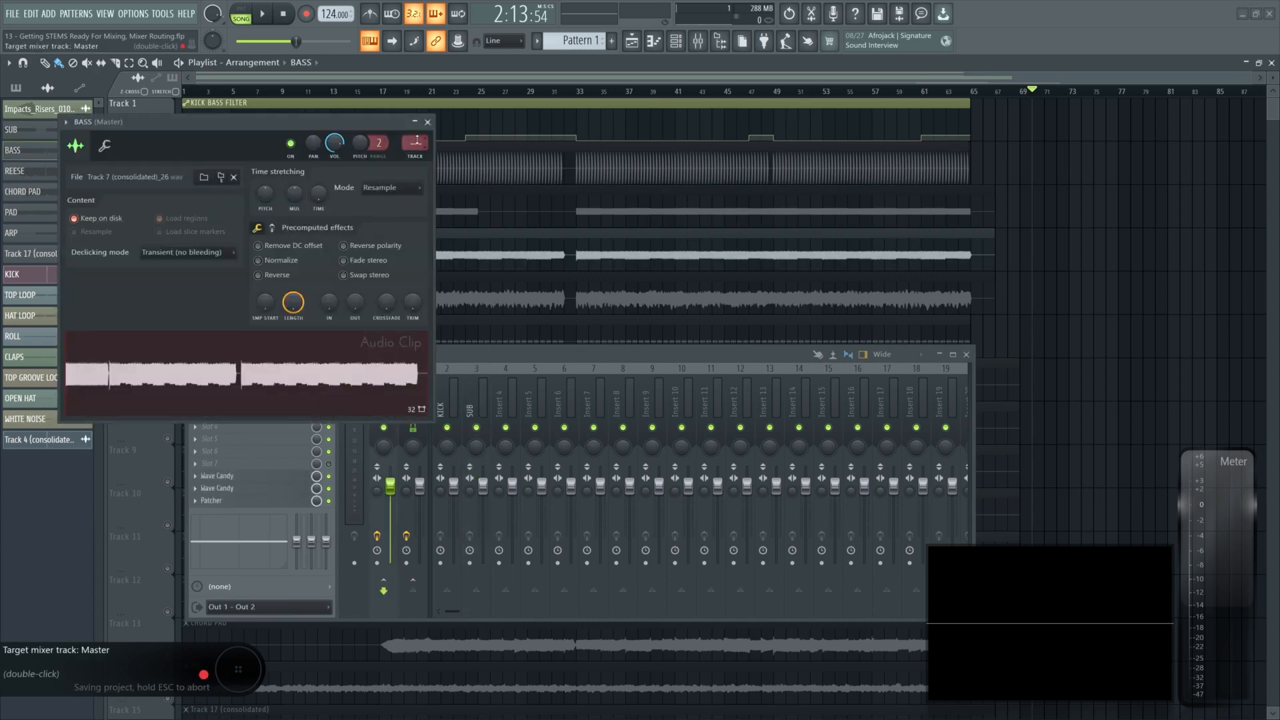
scroll(417, 141, up, 3)
scroll(417, 141, up, 1)
double_click(502, 394)
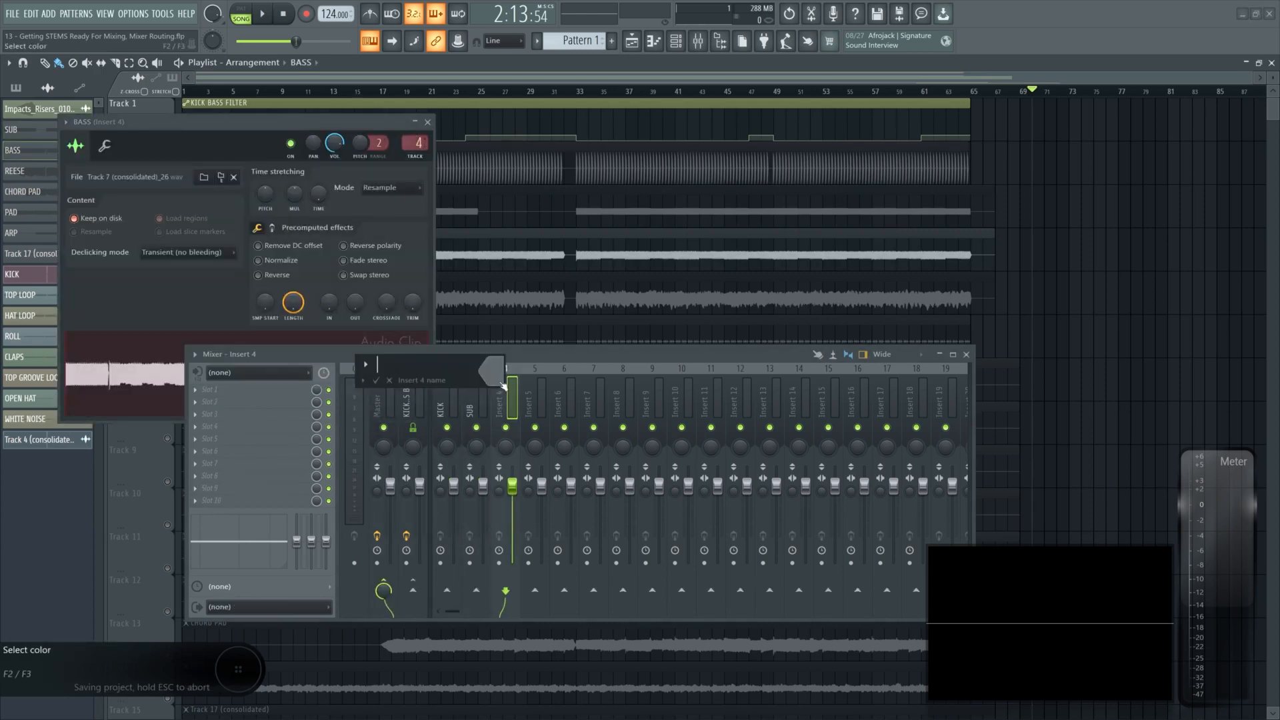
text(BASS)
key(Return)
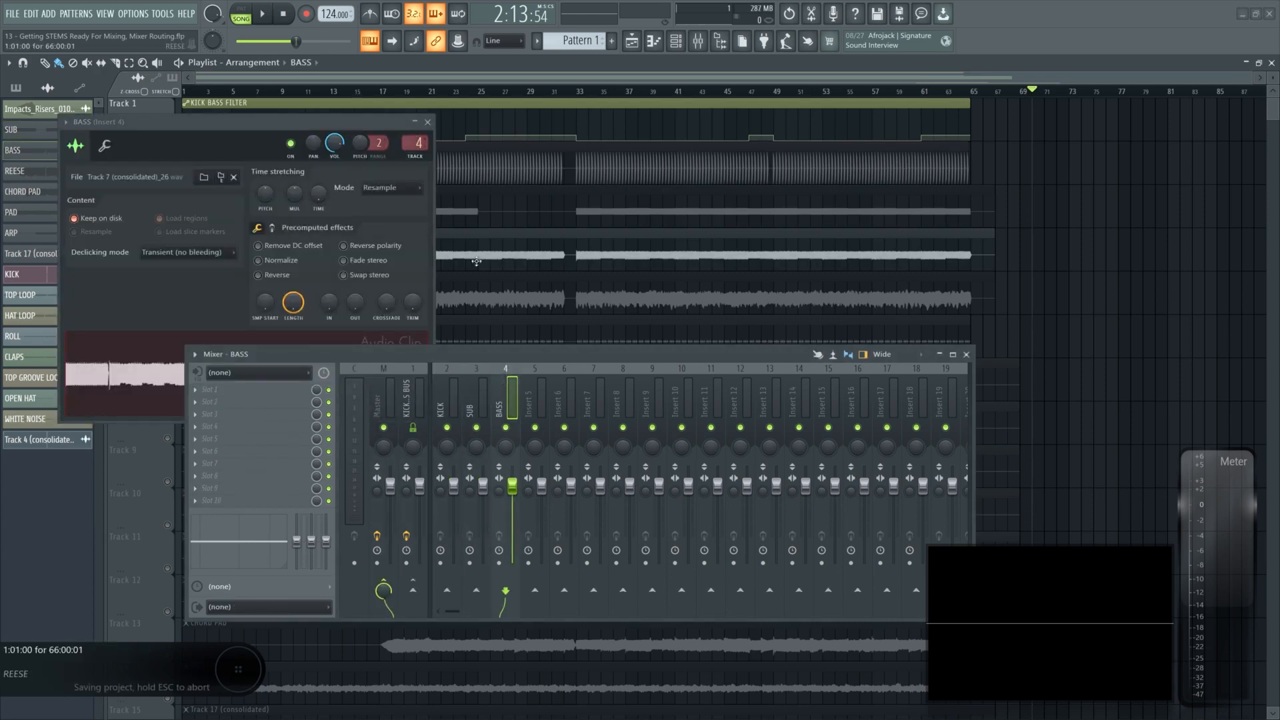
- Route the REESE clip's channel to mixer Insert 5 and rename that insert TOP BASS
click(427, 122)
click(330, 92)
double_click(428, 278)
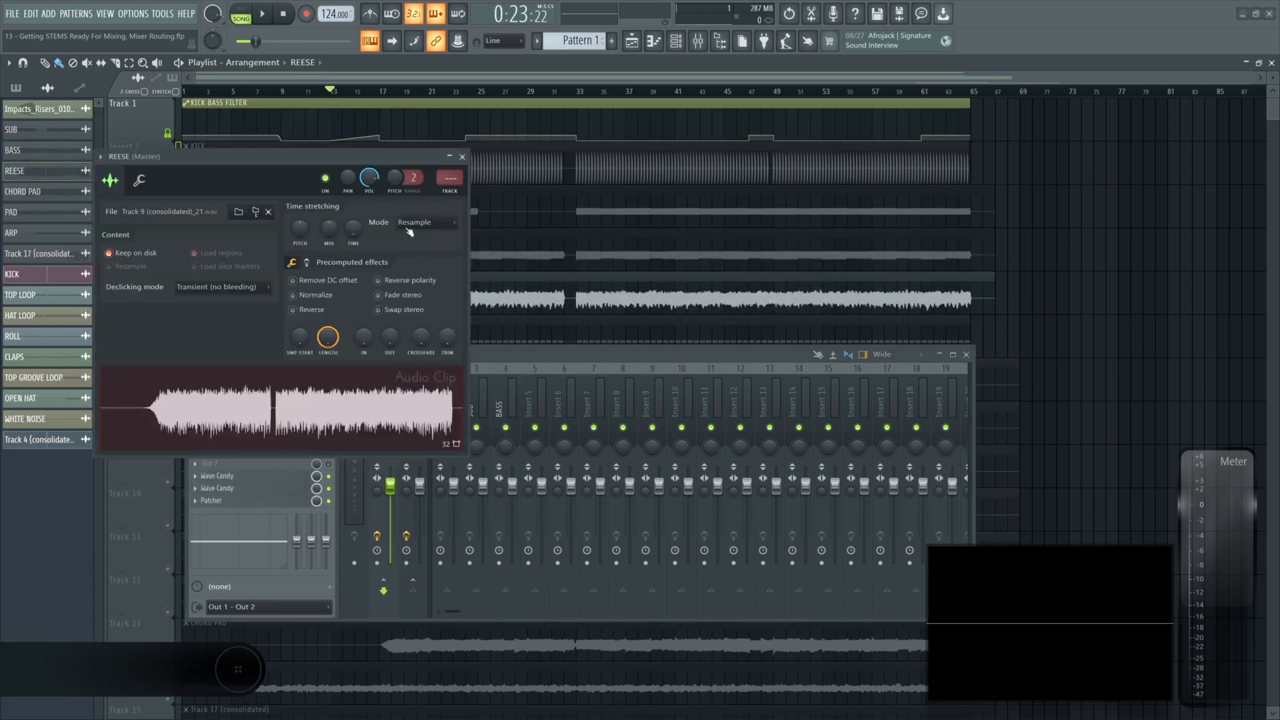
scroll(445, 176, up, 4)
scroll(445, 176, up, 1)
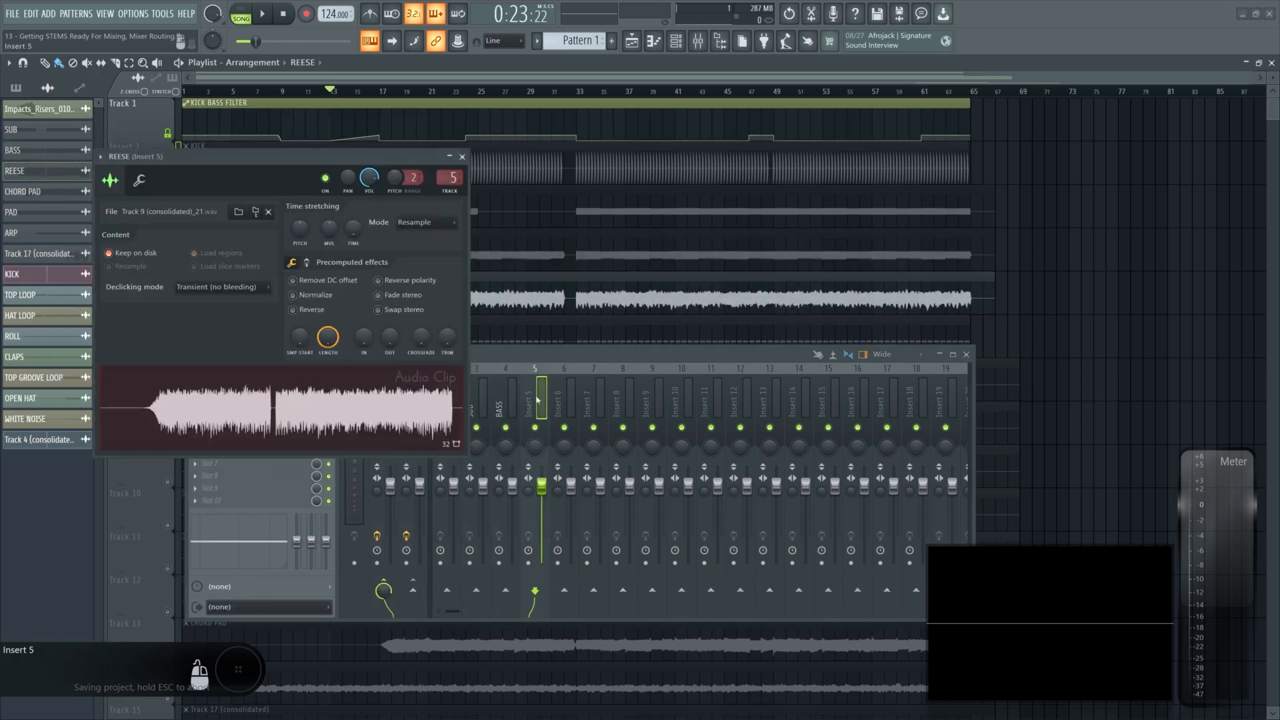
double_click(537, 400)
text(TOP BASS)
key(Return)
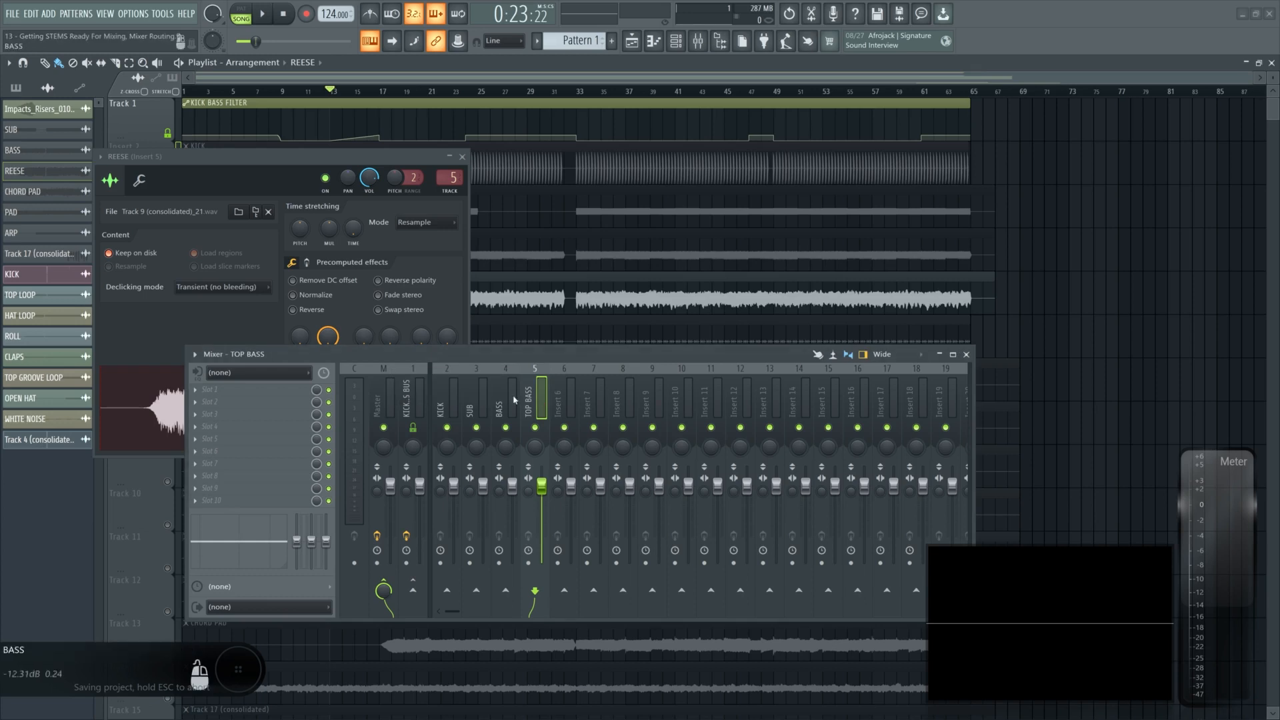
- Rename mixer Insert 6 to BASS BUS
drag(472, 400, 508, 409)
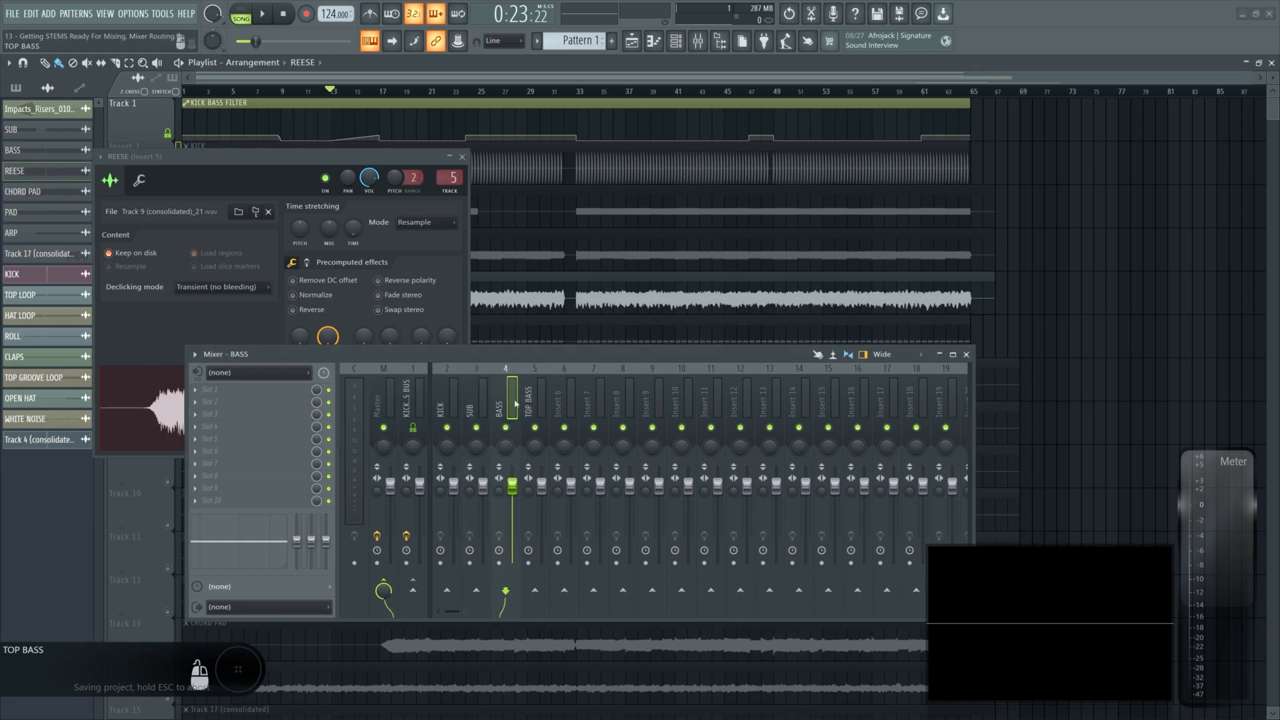
click(558, 403)
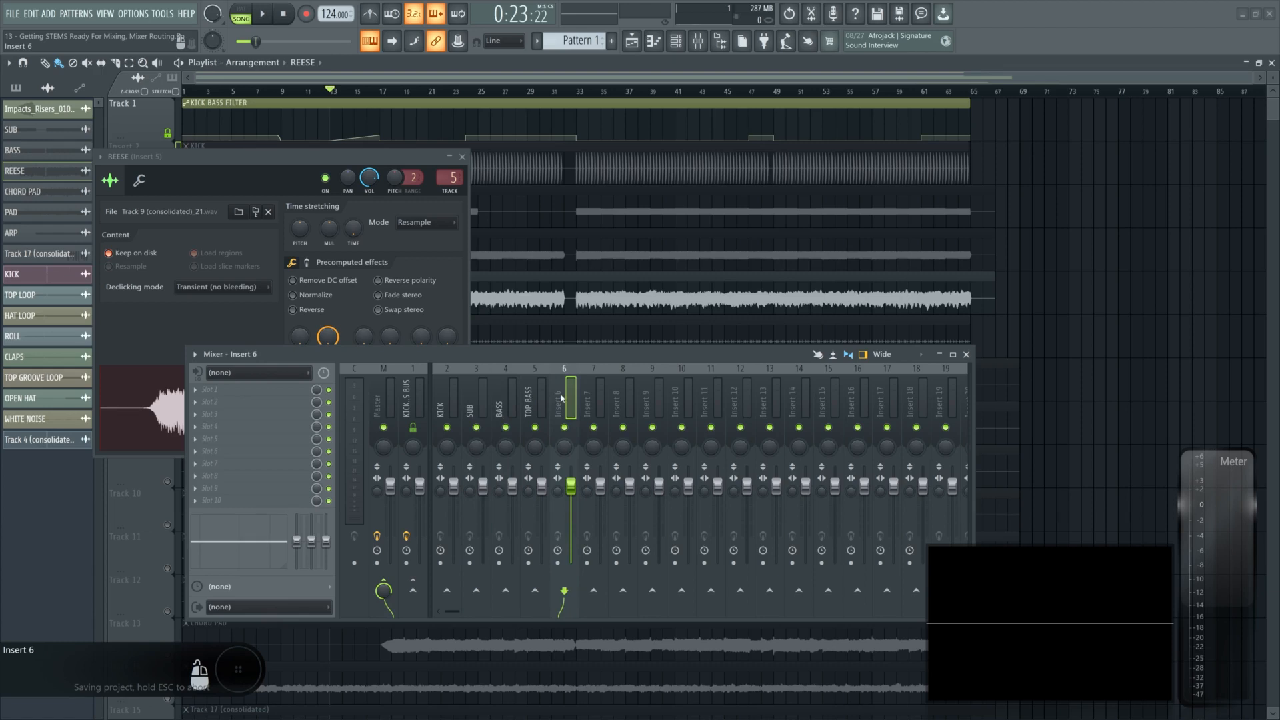
key(F2)
text(BA)
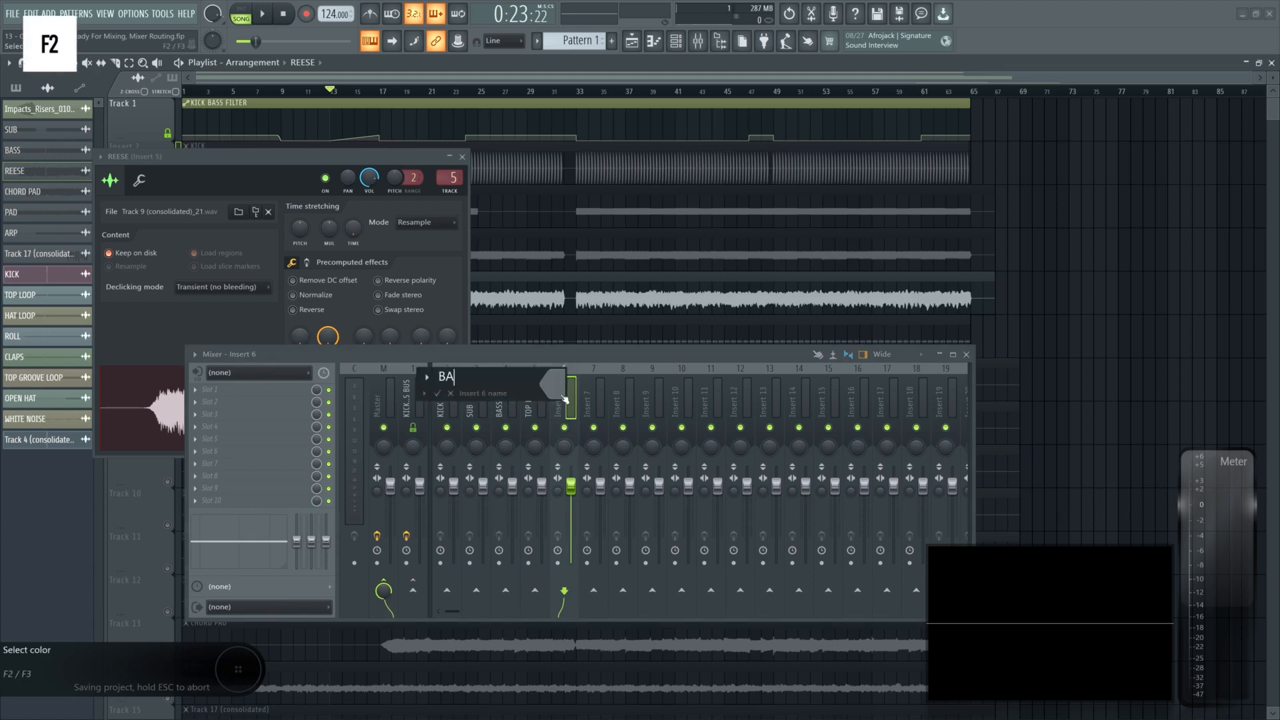
text(SS BUS)
click(564, 398)
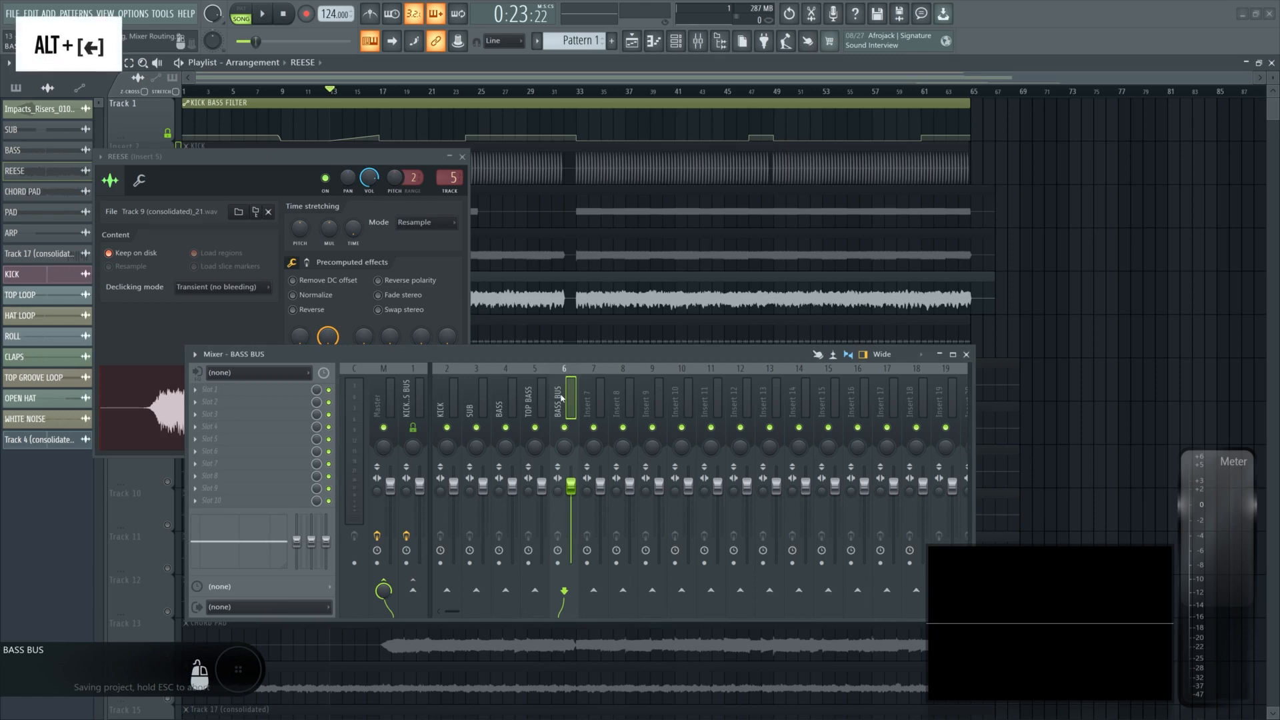
- Move the BASS BUS insert so it sits directly after the KICK insert
key(alt+Left)
key(alt+Left)
key(alt+Left)
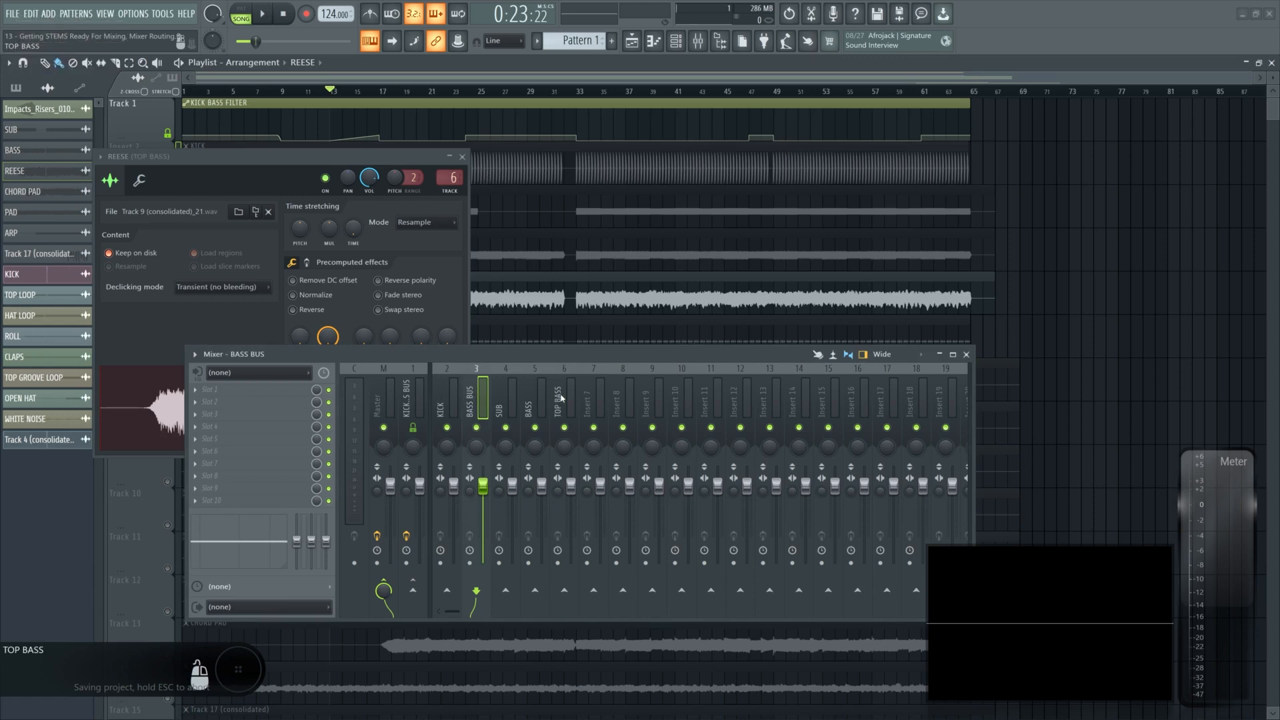
key(alt+Right)
key(alt+Left)
key(alt+Right)
key(alt+Right)
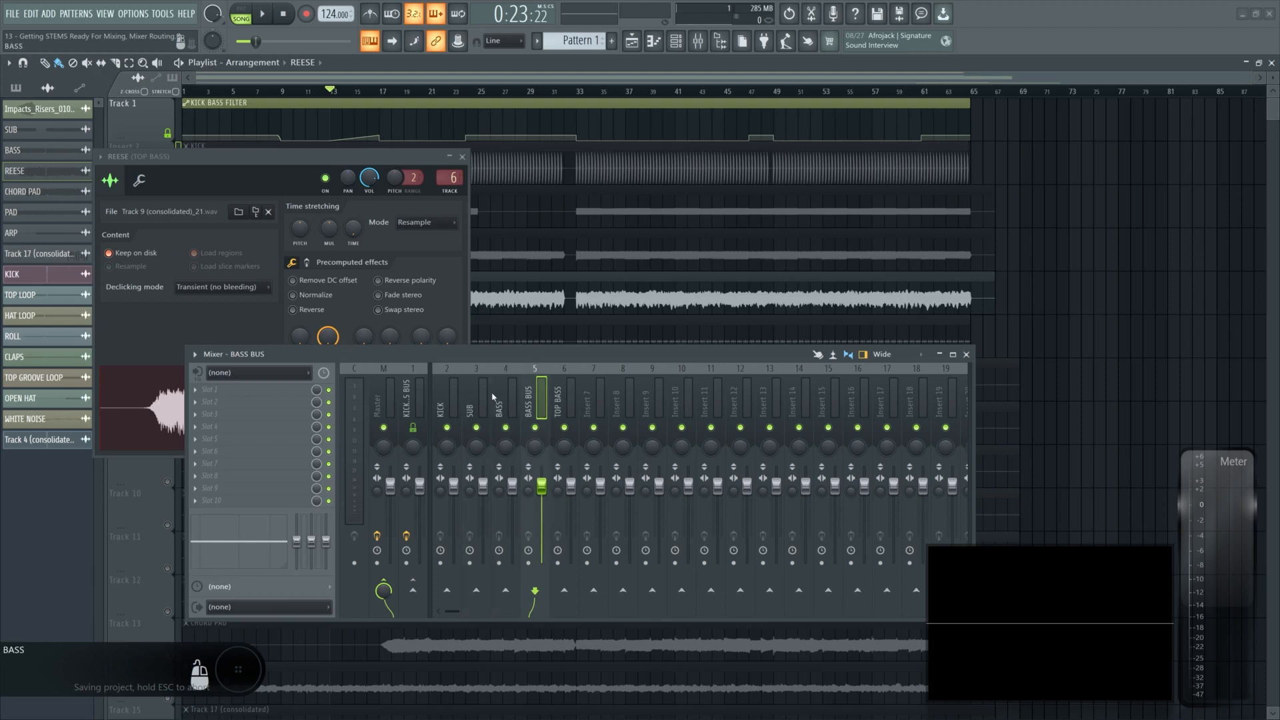
key(alt+Left)
key(alt+Left)
key(alt+Right)
key(alt+Right)
key(alt+Left)
key(alt+Left)
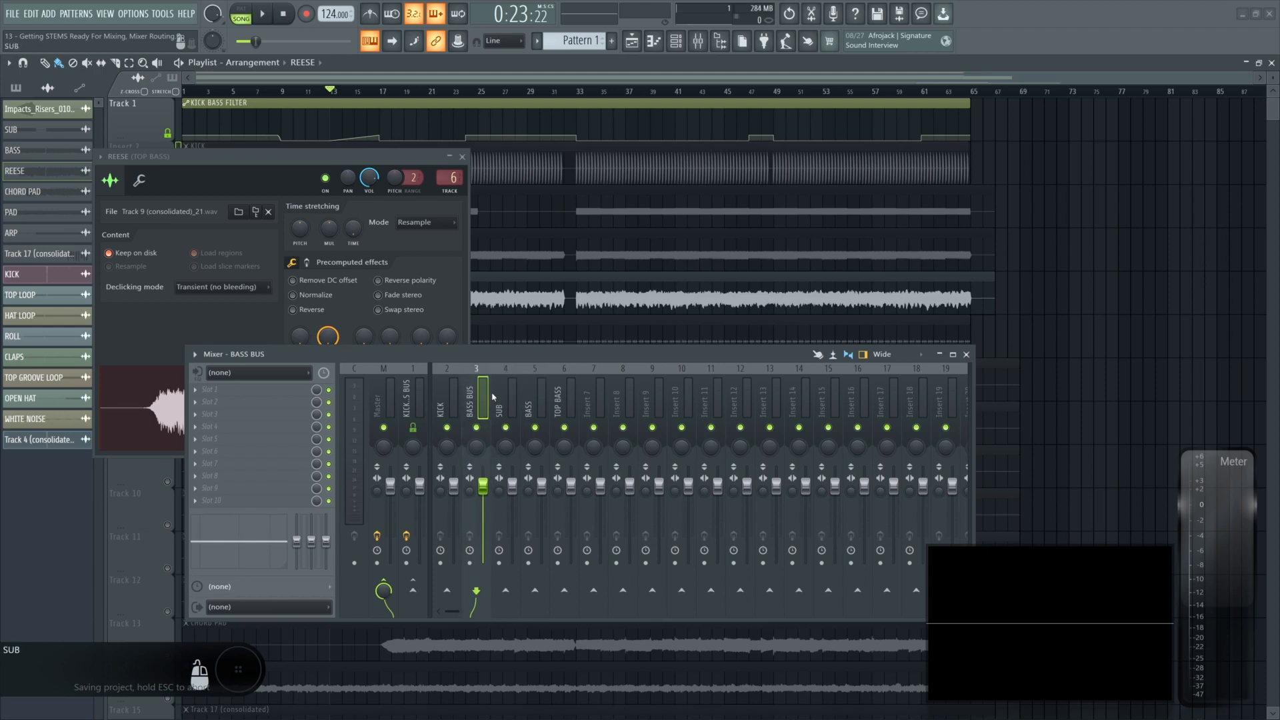
- Audition the bass inserts by soloing each one in turn and then unsoloing
alt+shift+click(480, 431)
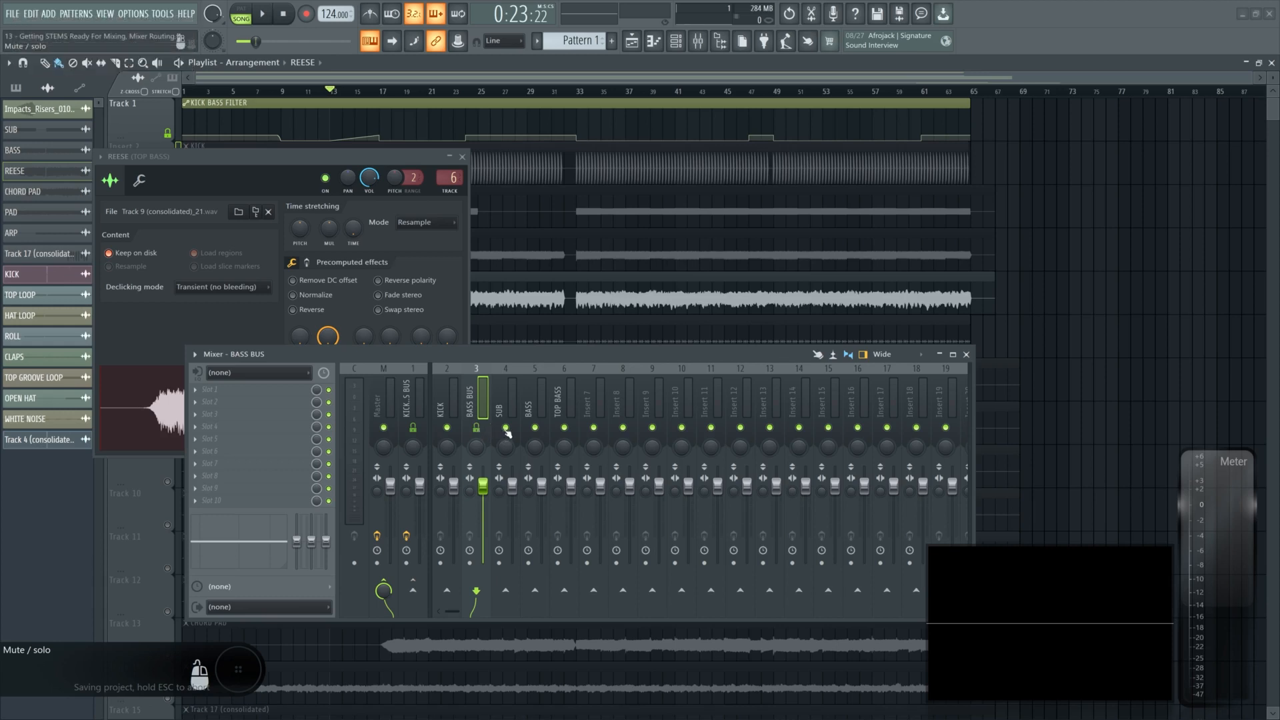
right_click(507, 430)
right_click(536, 430)
right_click(566, 428)
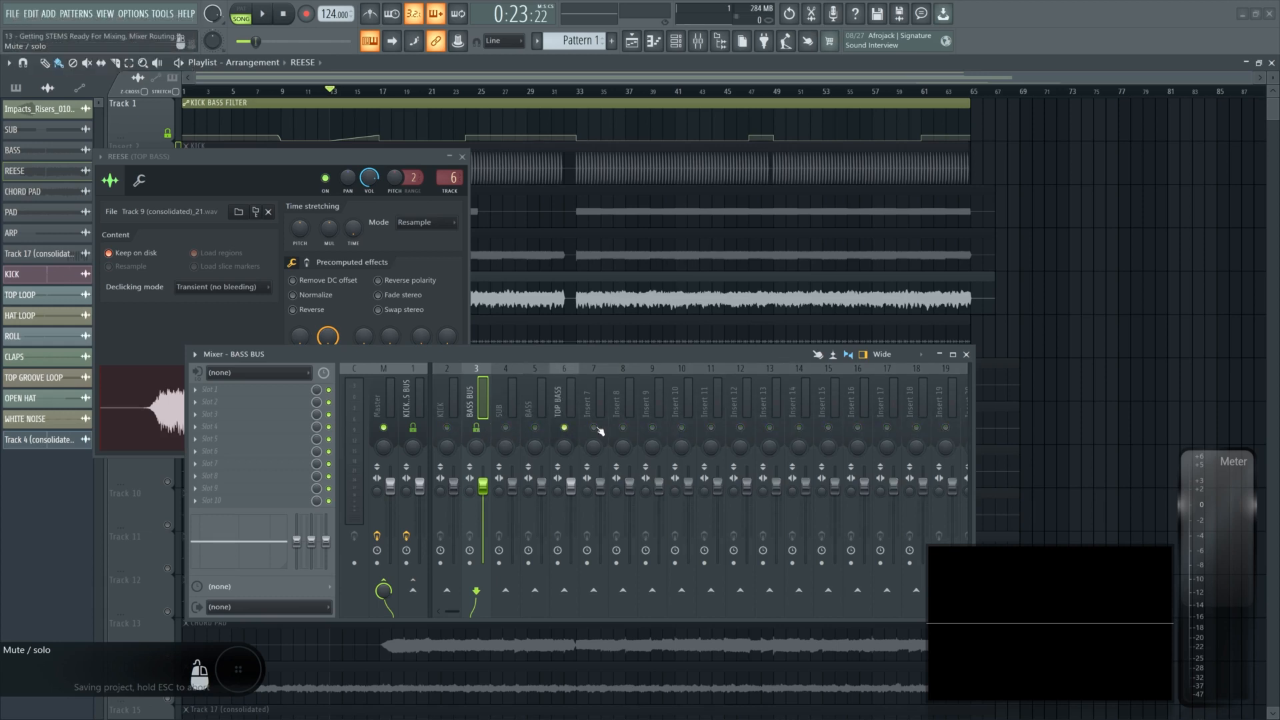
right_click(597, 430)
right_click(598, 430)
click(509, 406)
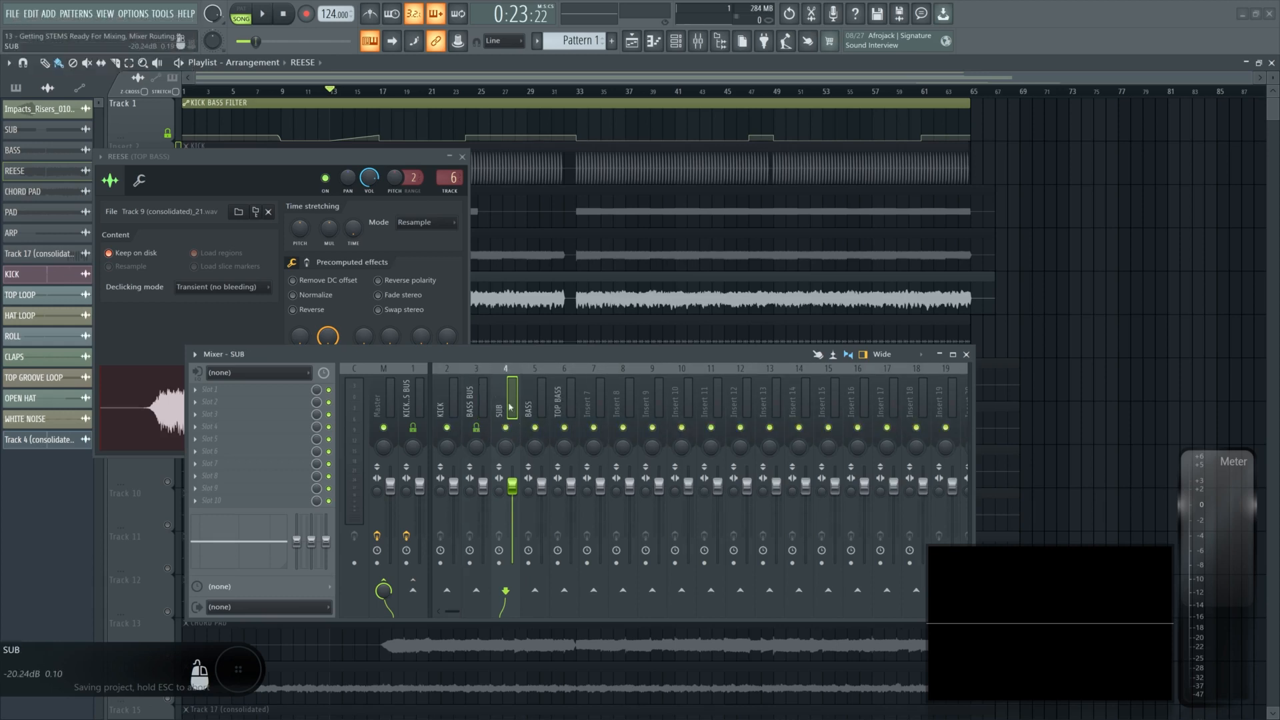
- Route the SUB, BASS and TOP BASS inserts to the BASS BUS and disable their sends to Master
click(384, 580)
key(Right)
click(388, 590)
key(Right)
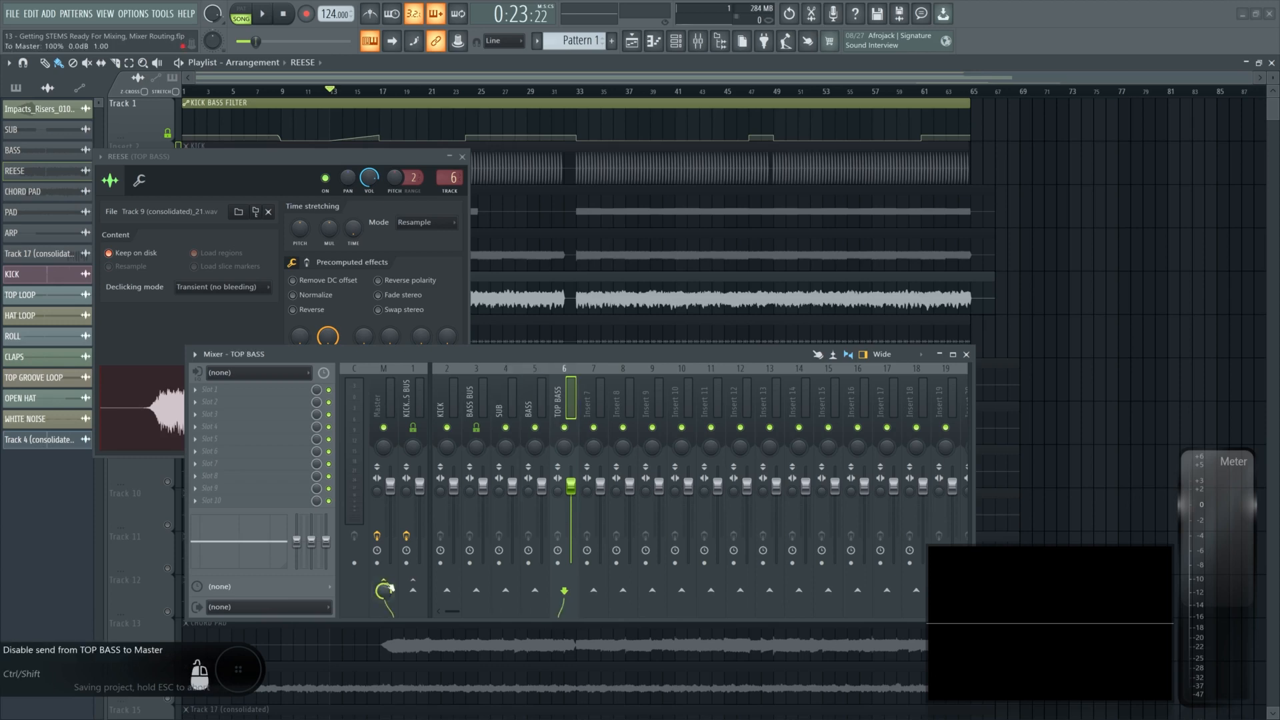
click(390, 592)
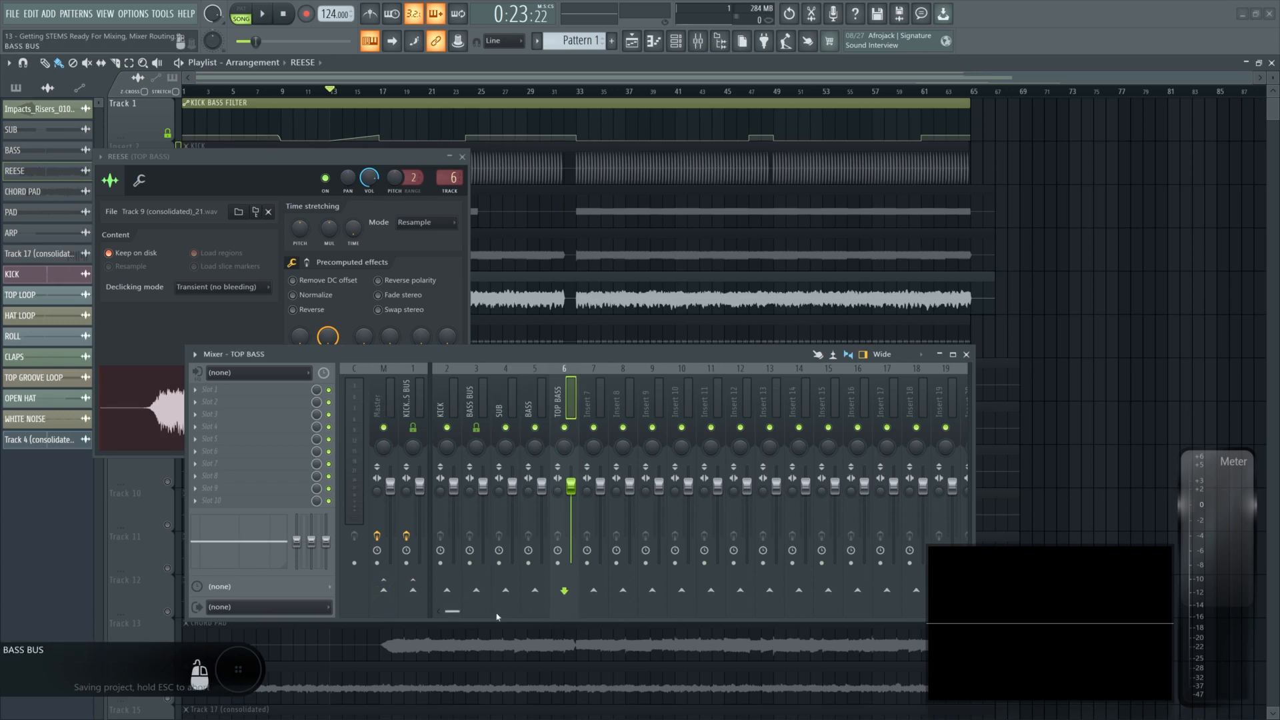
click(480, 592)
key(Left)
click(482, 596)
key(Left)
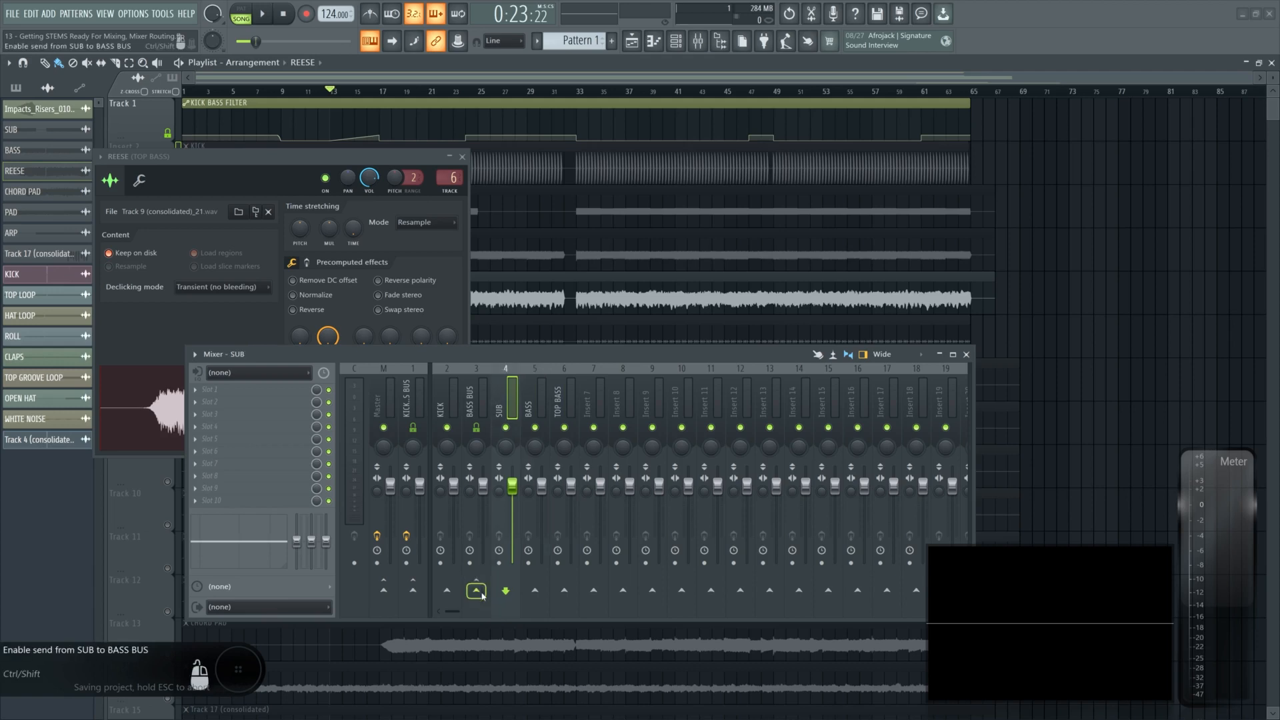
click(481, 593)
key(Left)
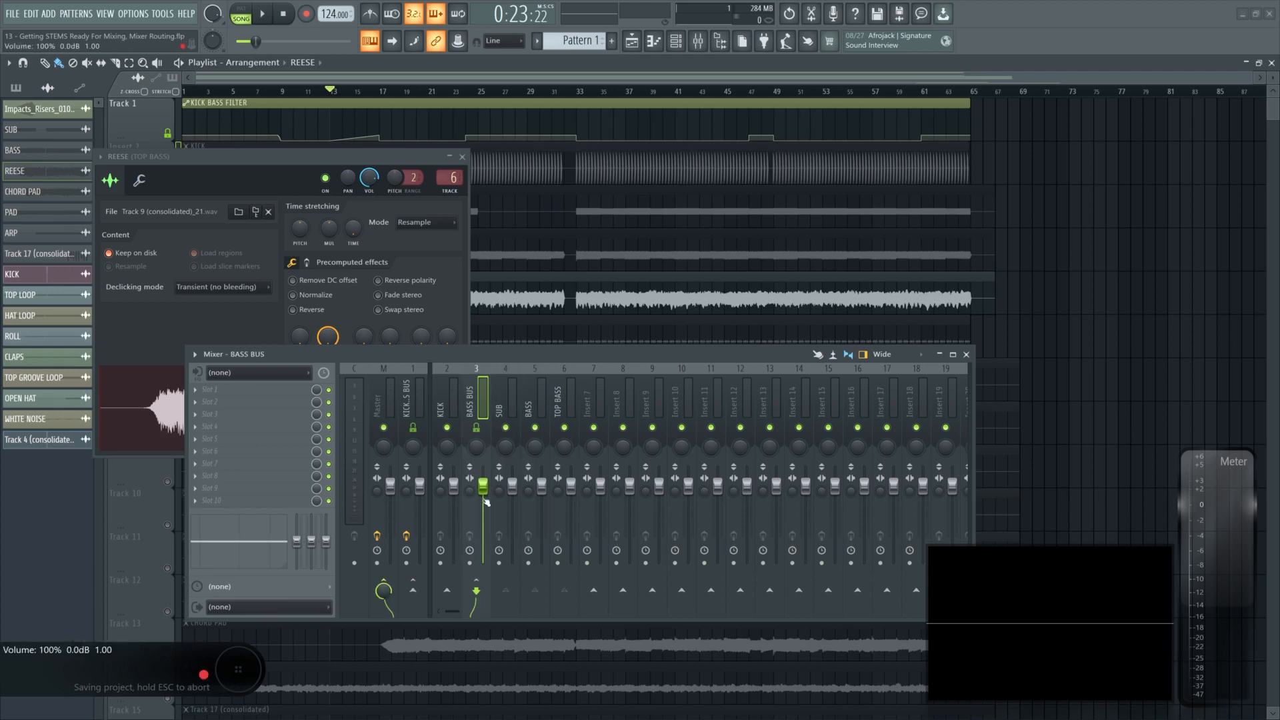
- Lower the SUB, BASS and TOP BASS faders together, keeping the BASS BUS fader at full volume
drag(482, 488, 484, 566)
alt+click(482, 520)
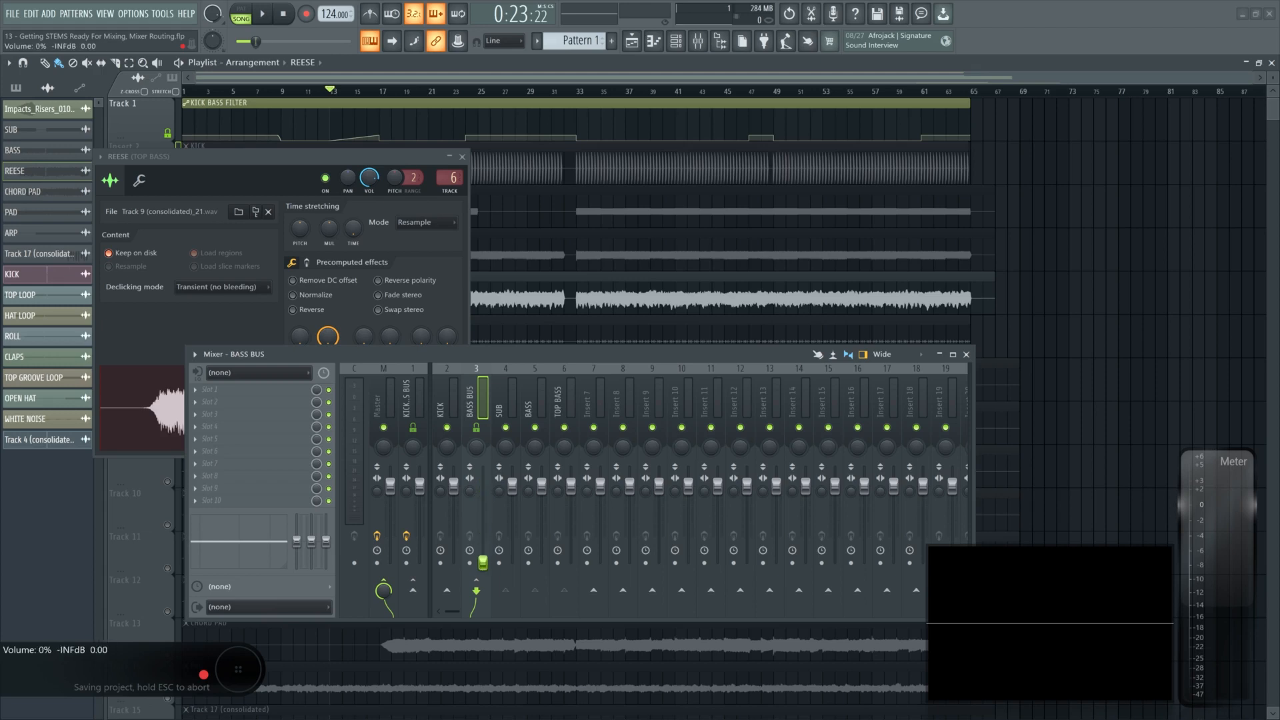
mouse_move(506, 400)
mouse_down()
mouse_move(574, 395)
mouse_move(519, 399)
mouse_up()
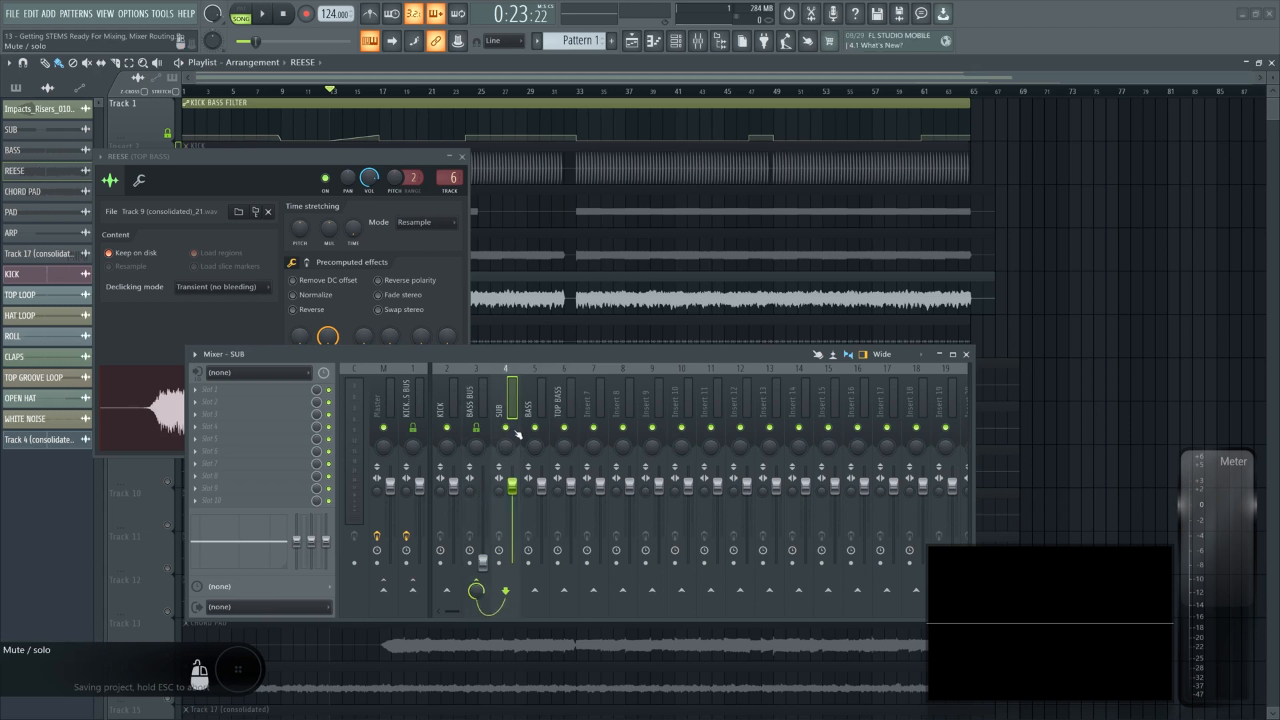
drag(512, 486, 571, 497)
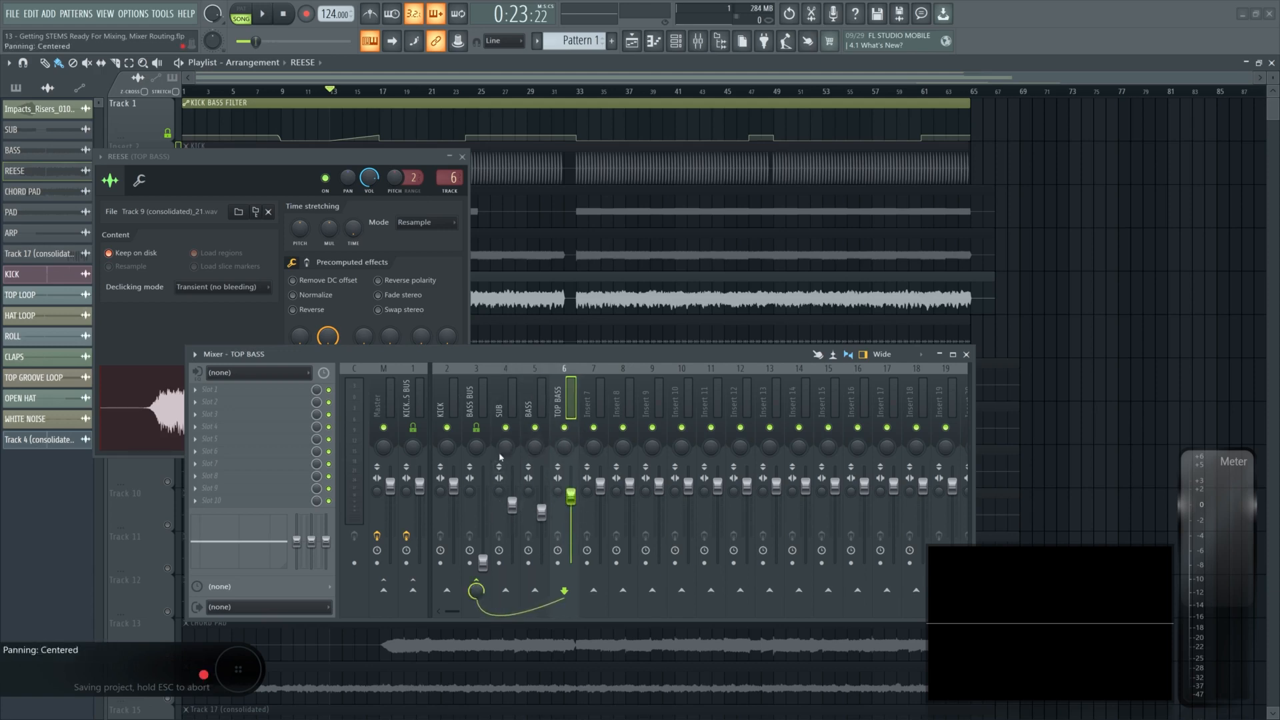
drag(484, 563, 484, 486)
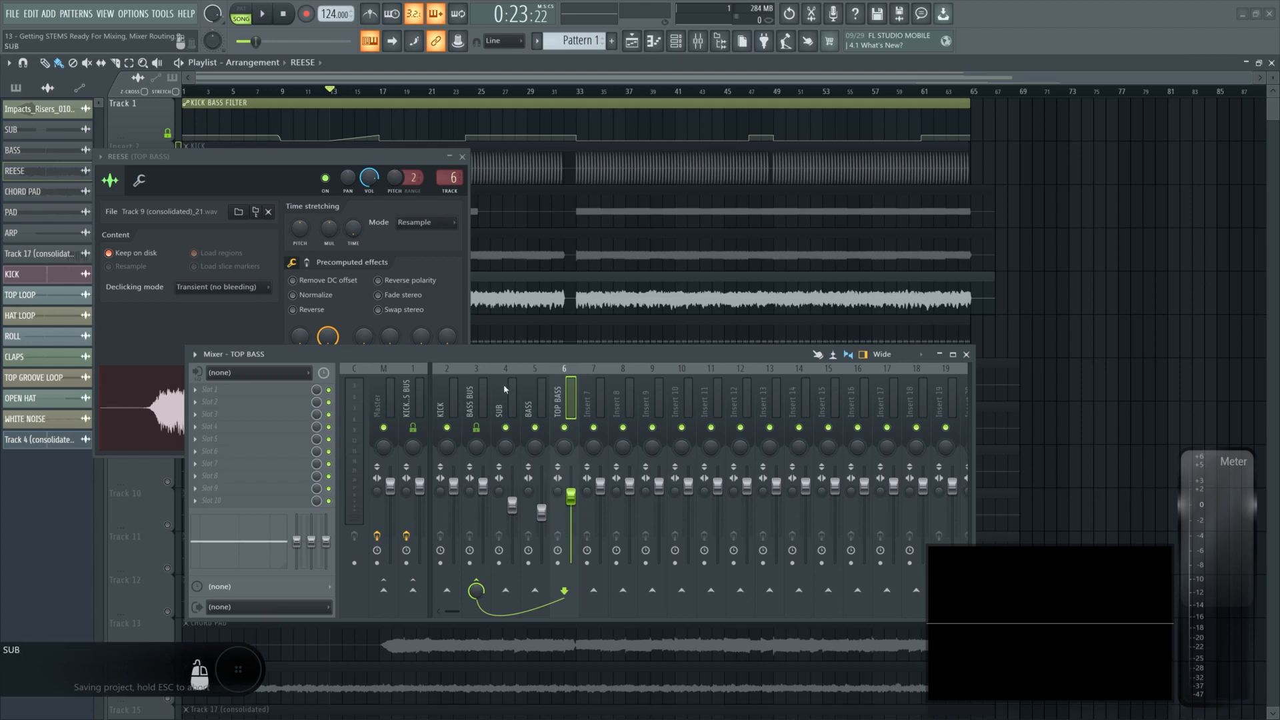
drag(506, 389, 563, 392)
drag(547, 520, 547, 576)
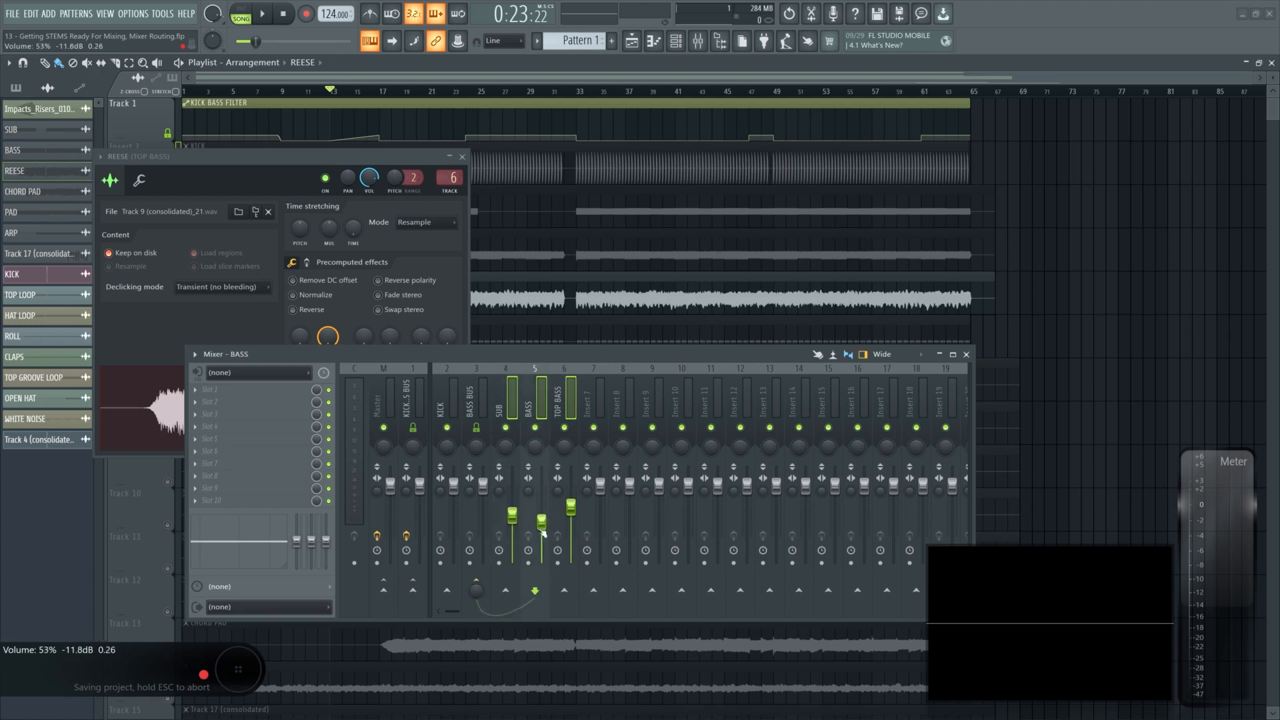
click(477, 381)
mouse_move(483, 486)
mouse_down()
mouse_move(483, 520)
mouse_move(483, 486)
mouse_up()
click(595, 392)
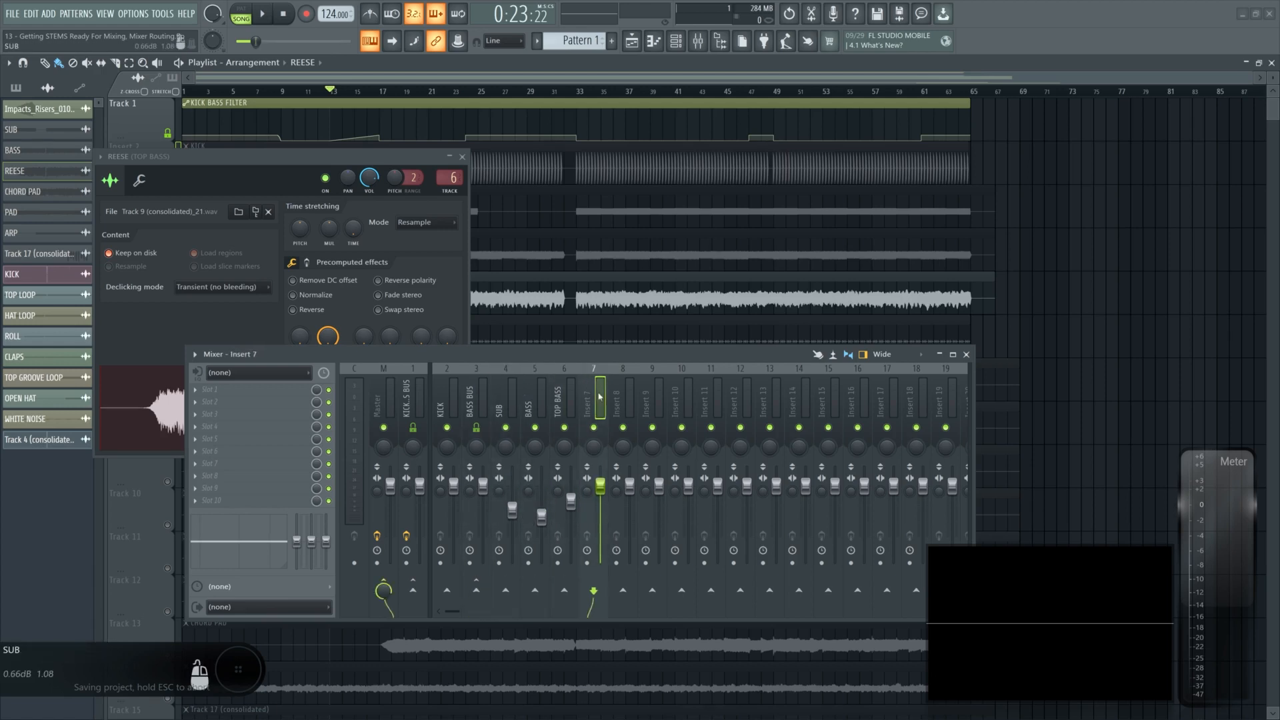
- Add separators before the BASS BUS insert and before Insert 7 to group the bass inserts
click(565, 391)
click(537, 389)
click(513, 390)
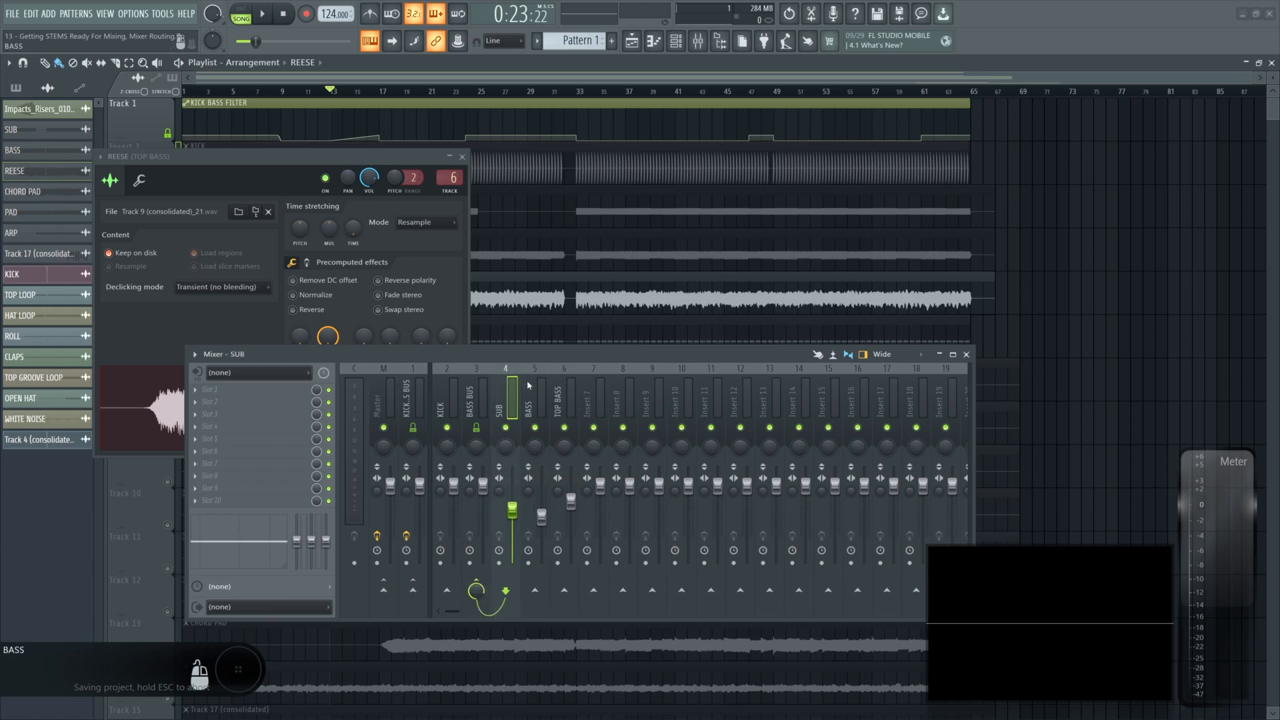
right_click(472, 393)
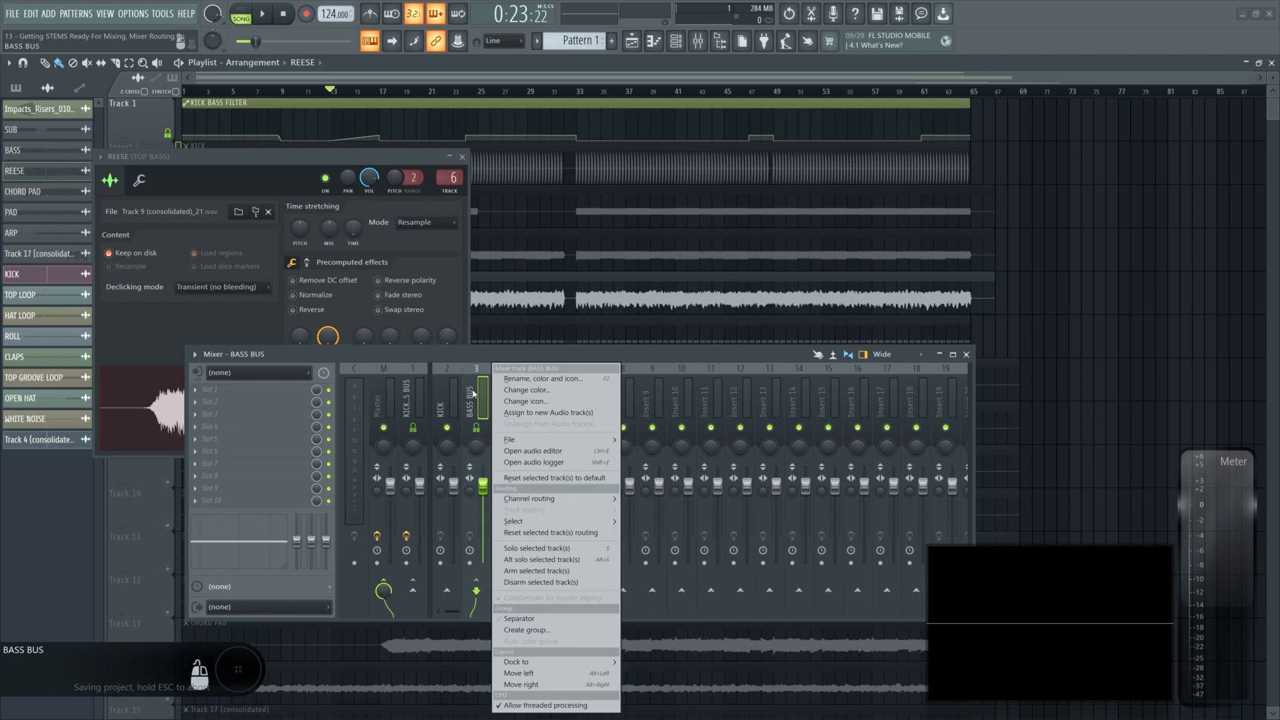
click(521, 620)
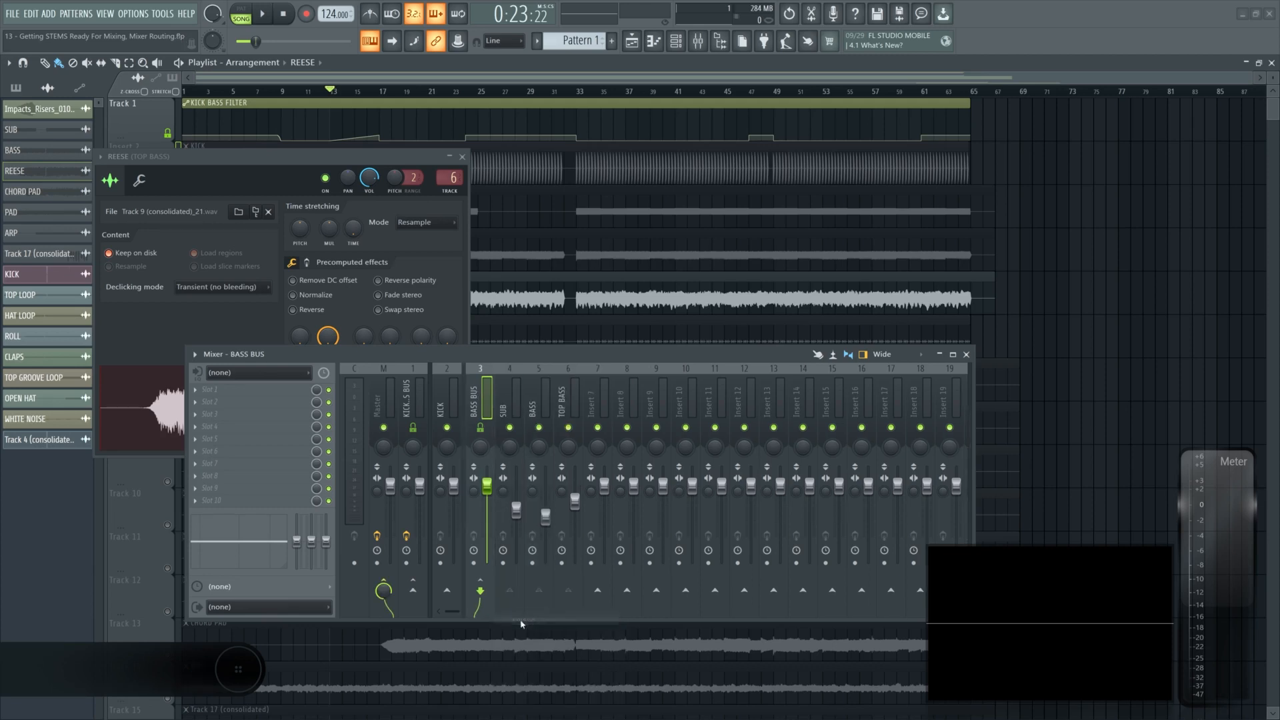
click(478, 388)
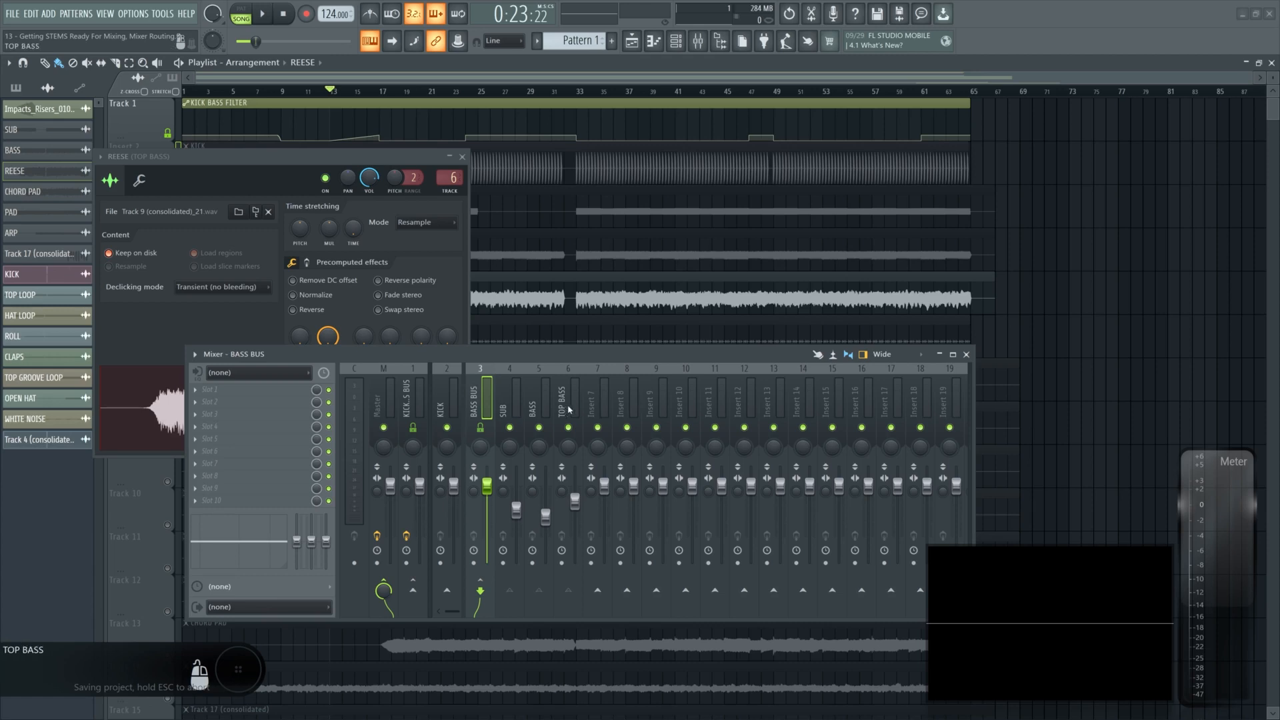
right_click(601, 392)
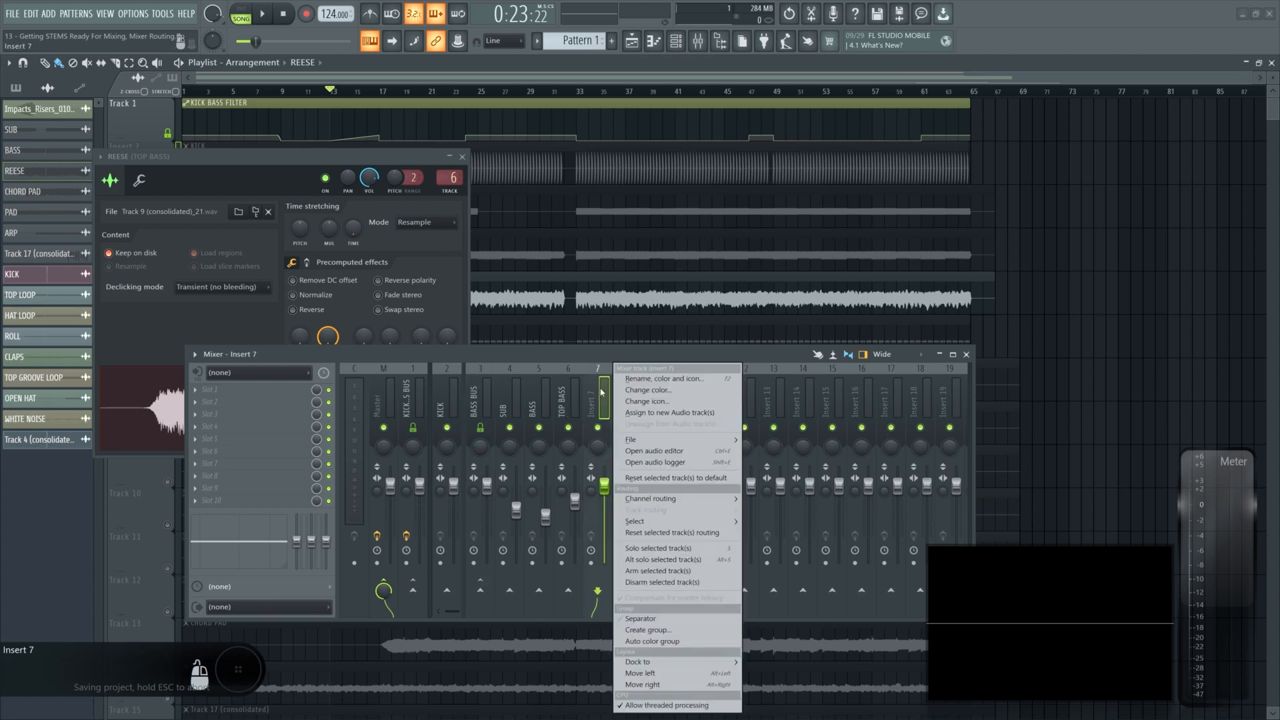
click(644, 619)
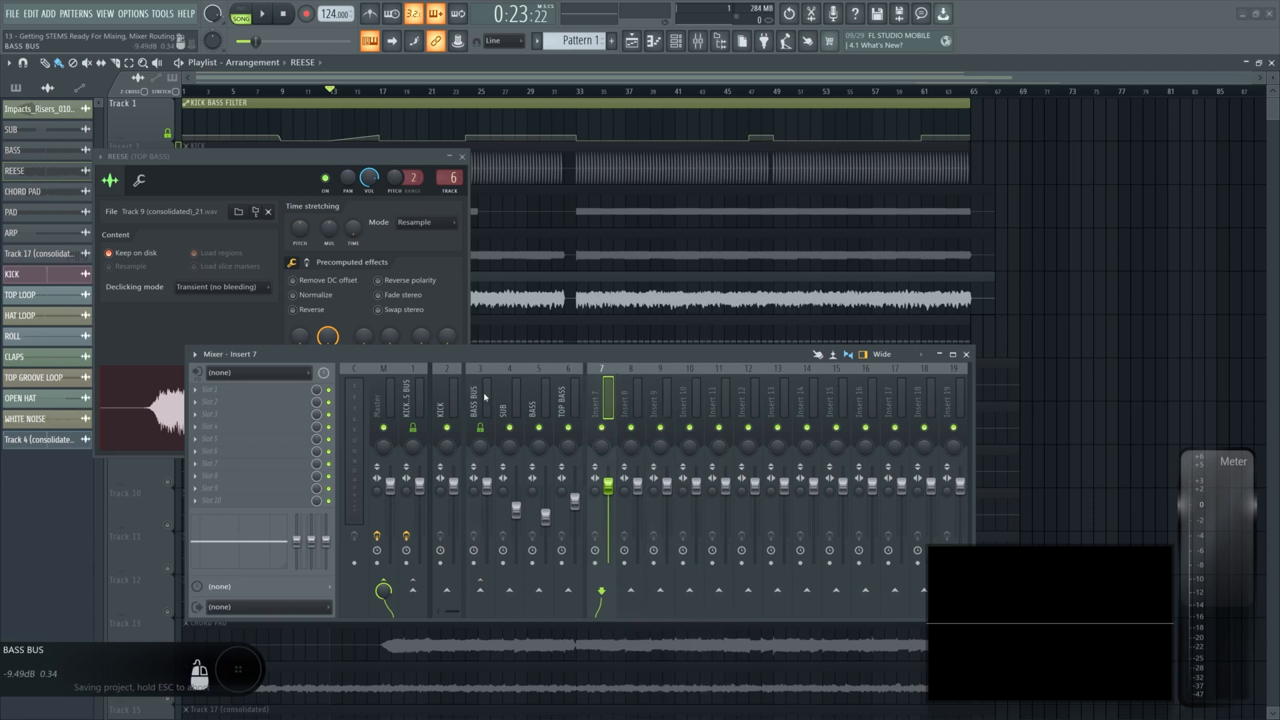
click(561, 399)
click(482, 398)
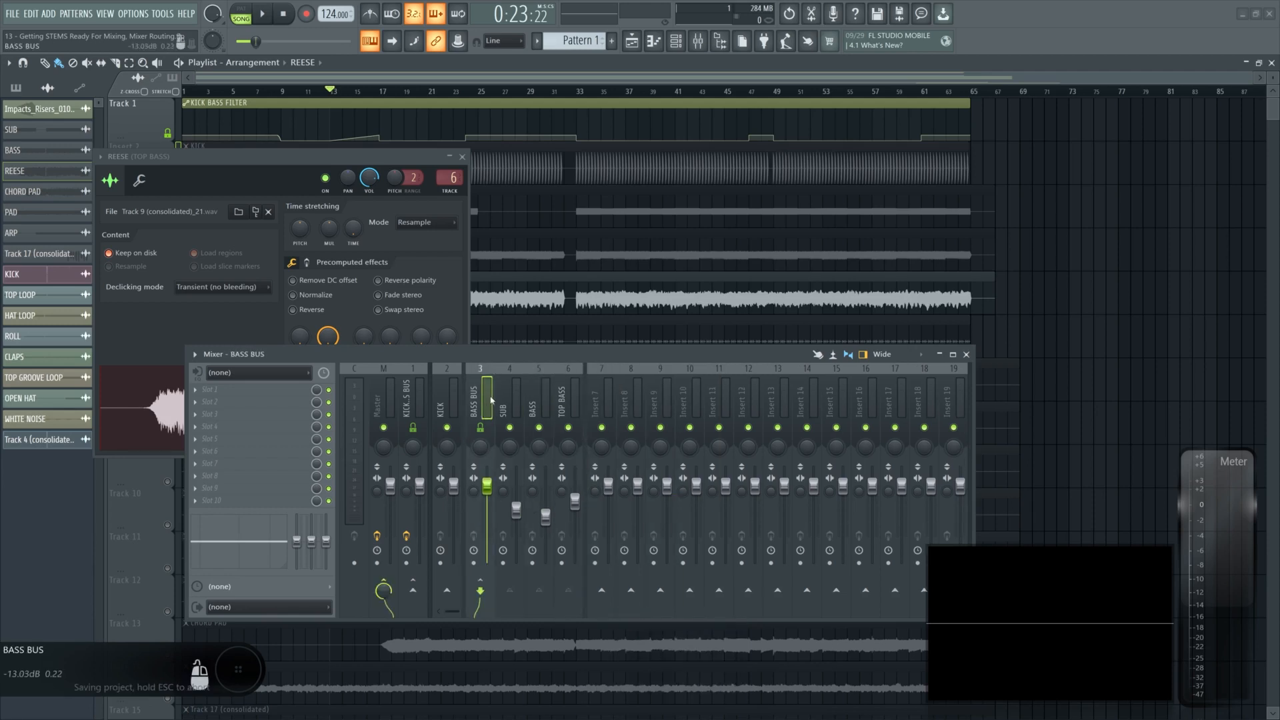
shift+click(569, 394)
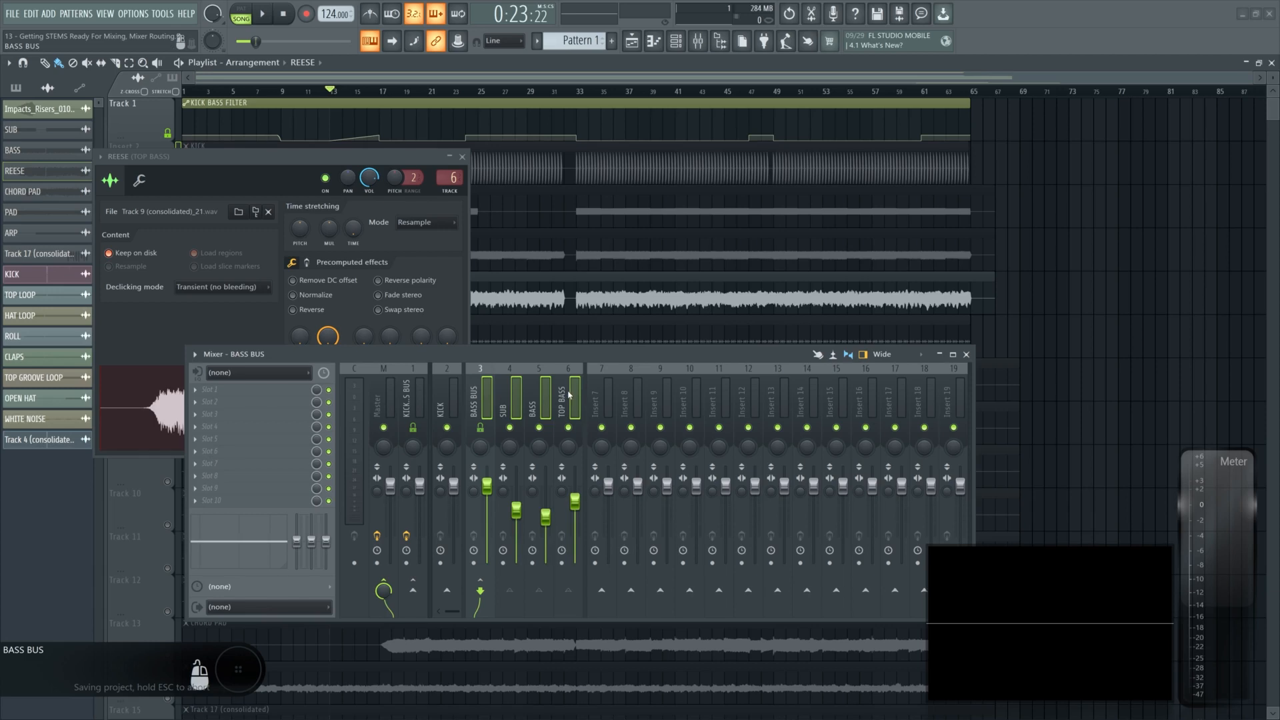
click(602, 399)
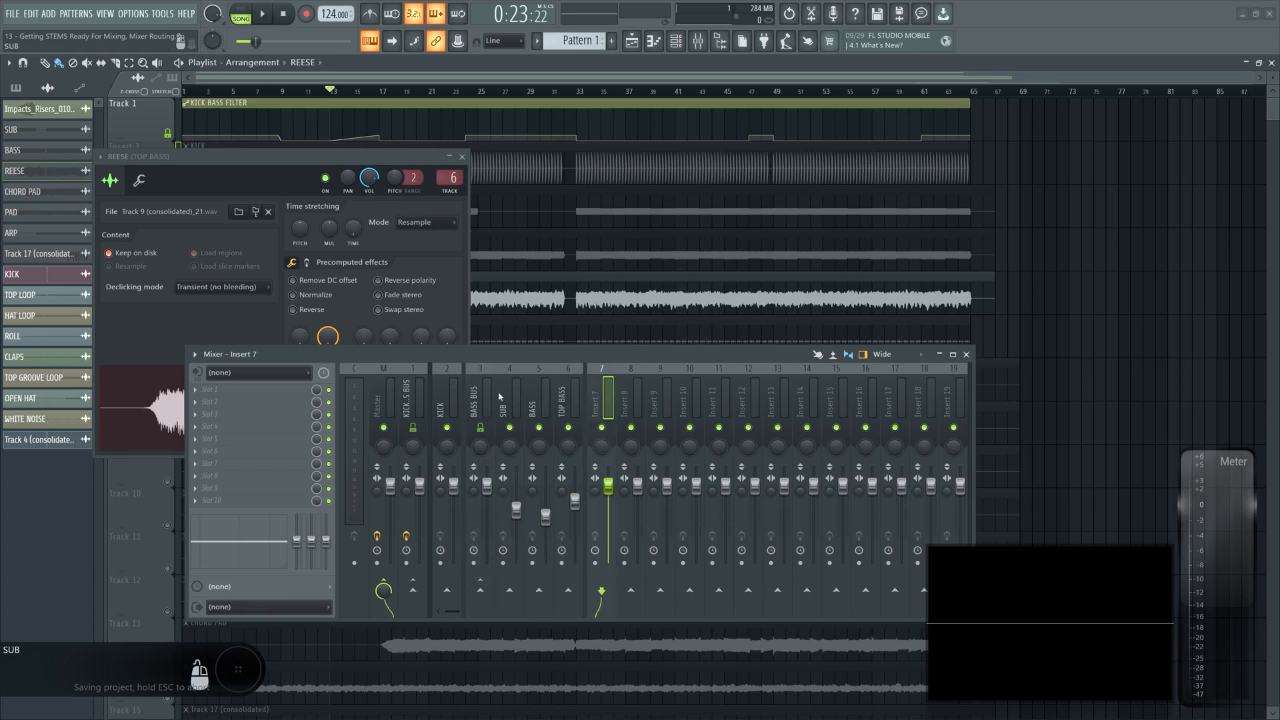
- Select the BASS BUS, SUB, BASS and TOP BASS inserts and colour them blue
click(511, 398)
click(483, 396)
shift+click(576, 401)
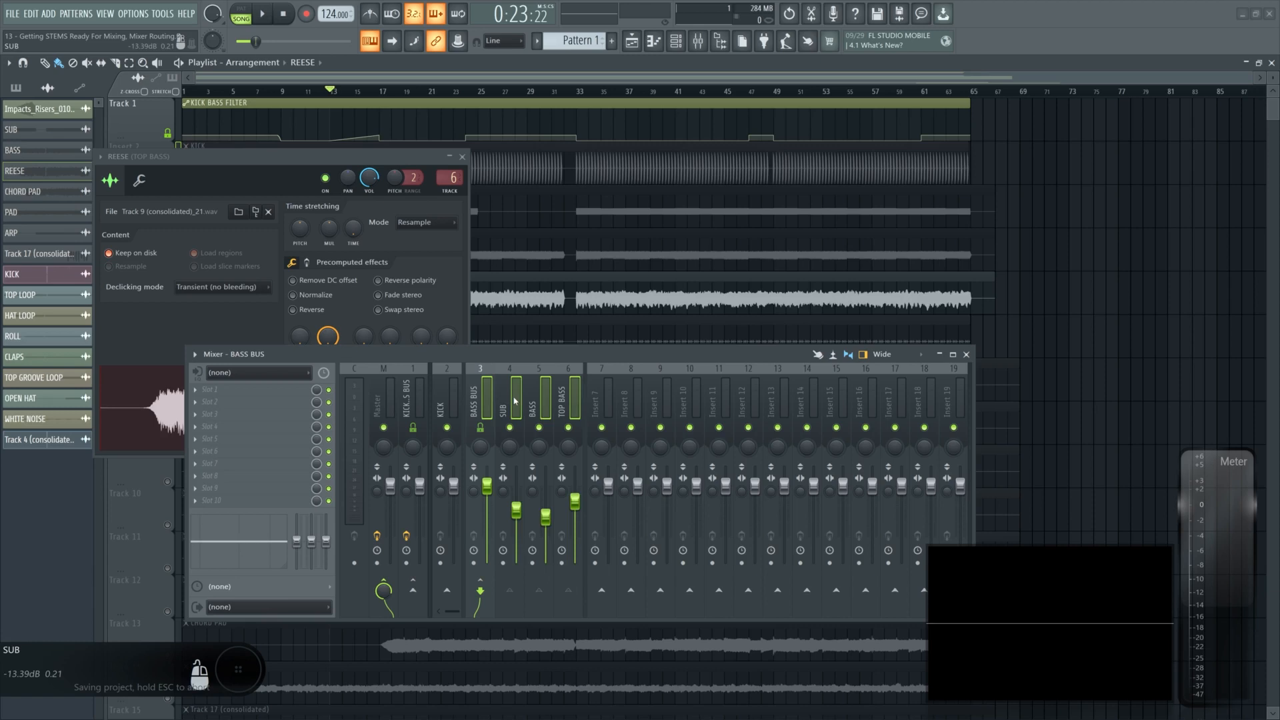
right_click(515, 400)
click(562, 396)
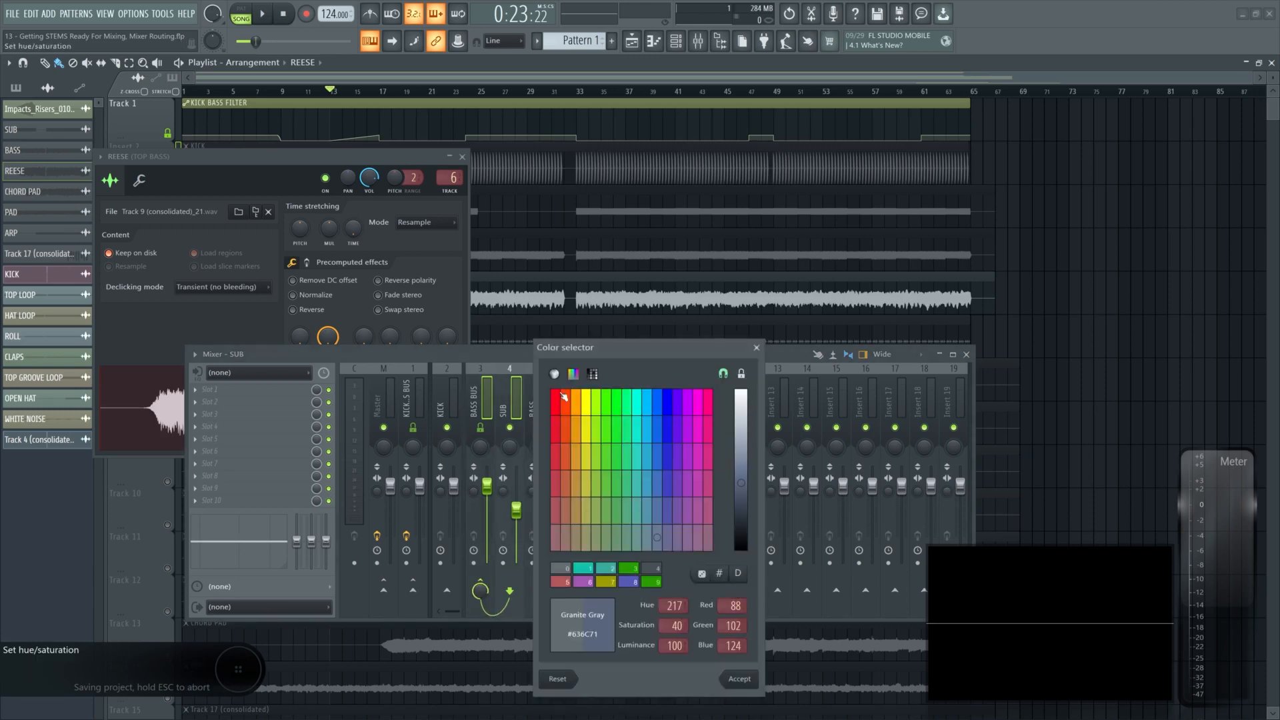
click(666, 401)
key(Return)
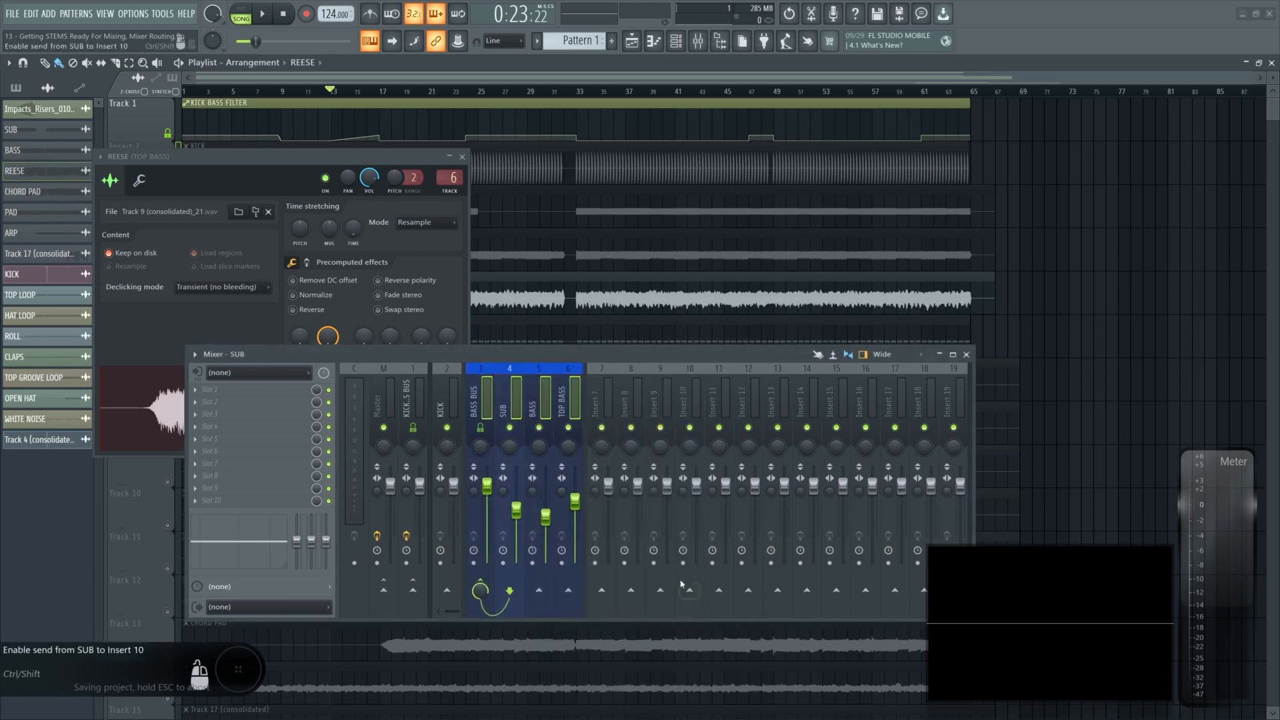
- Colour the KICK insert purple
click(480, 400)
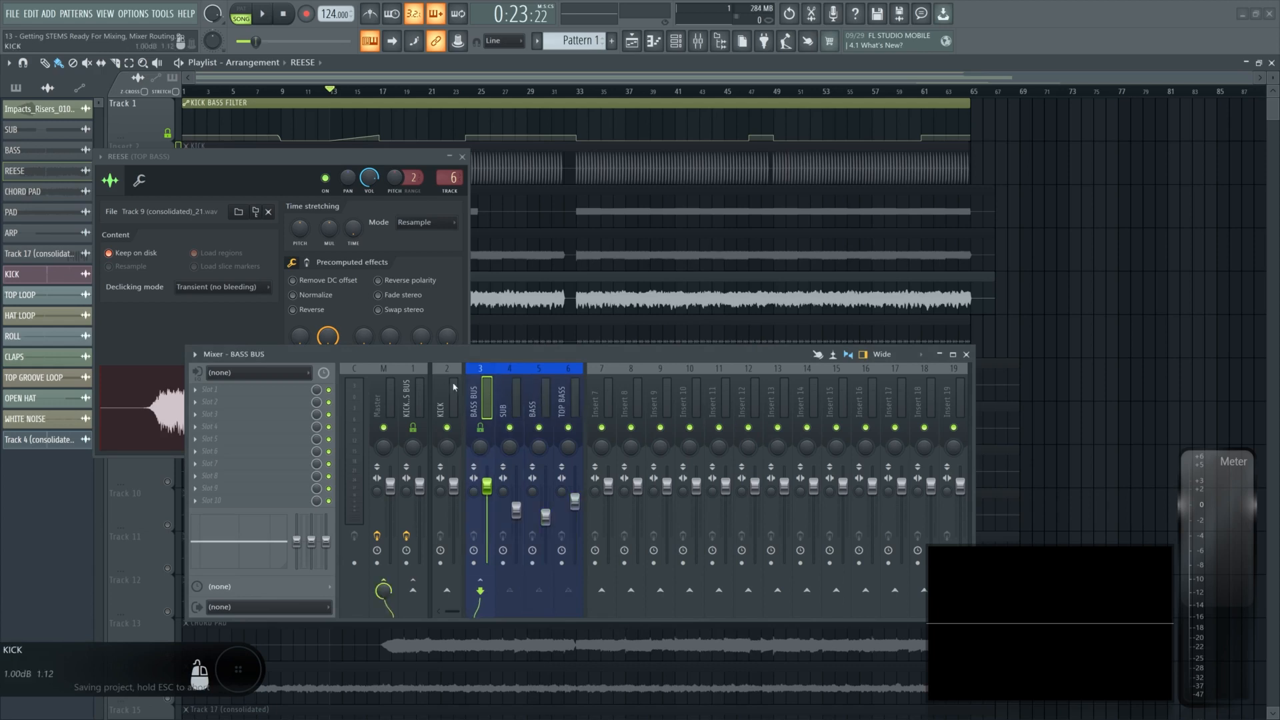
right_click(546, 395)
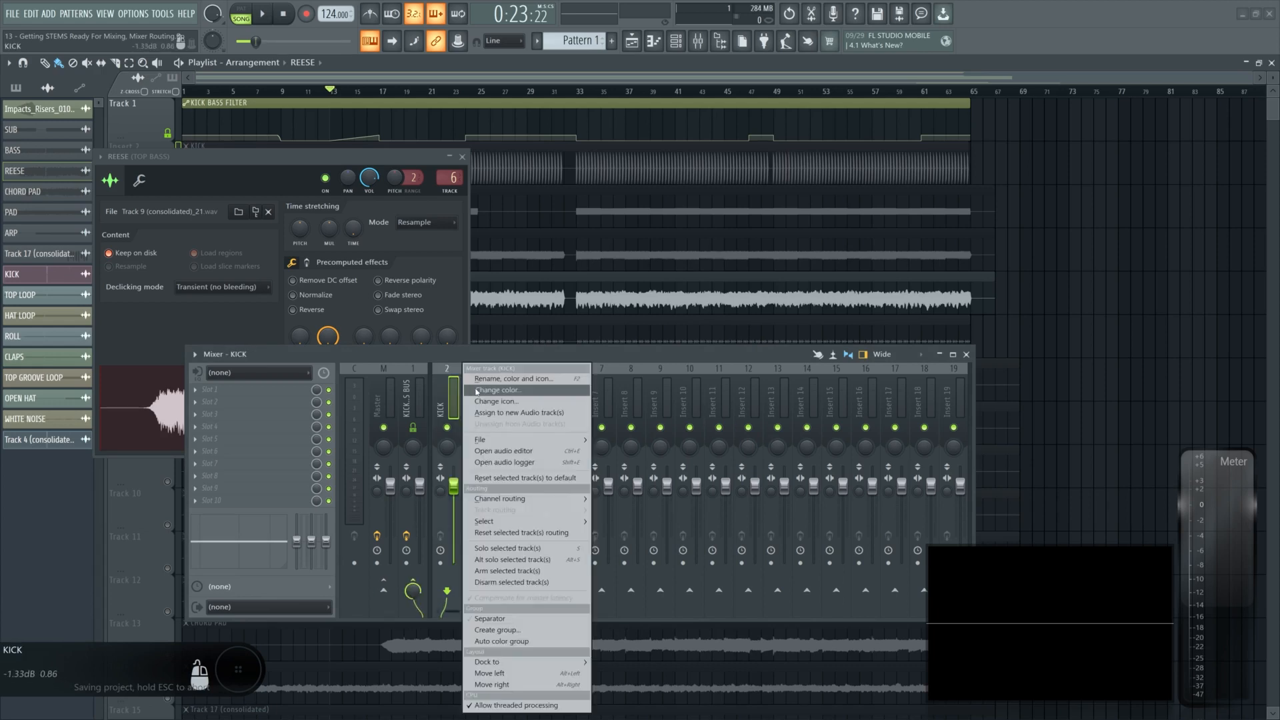
click(481, 392)
click(585, 398)
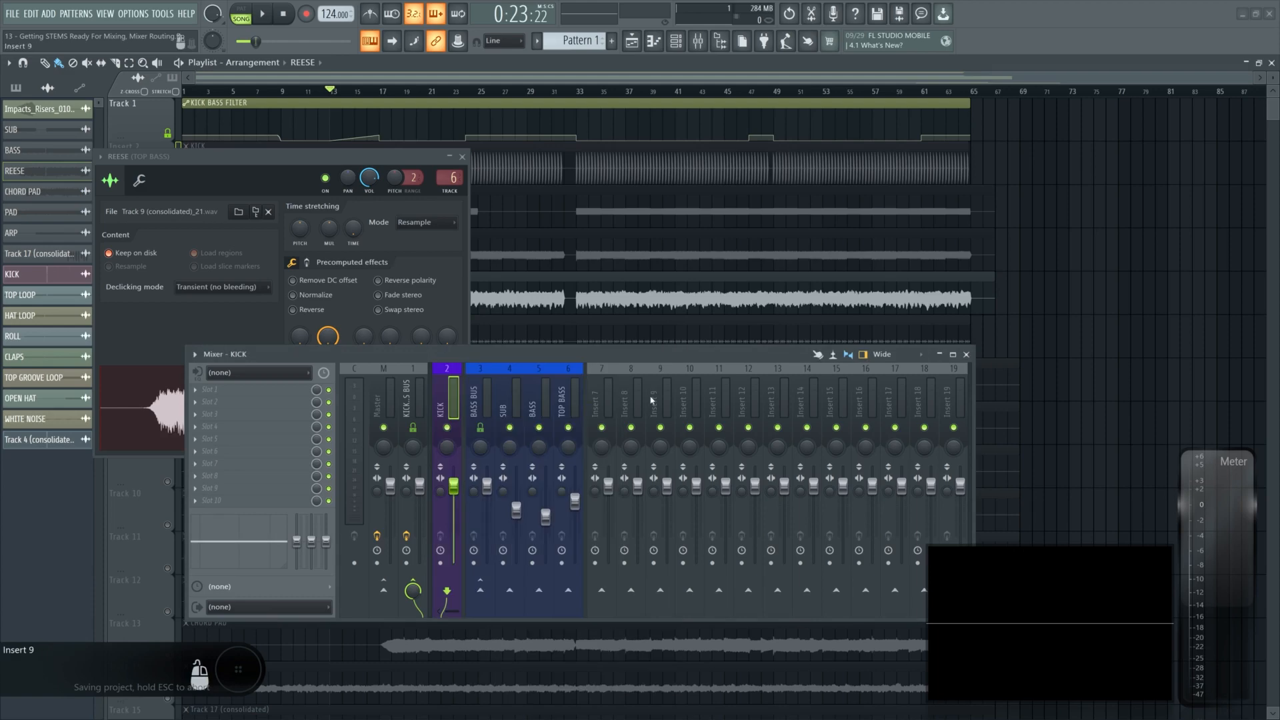
- Route the TOP LOOP channel to Insert 8 and name that insert TOP LOOP
click(462, 157)
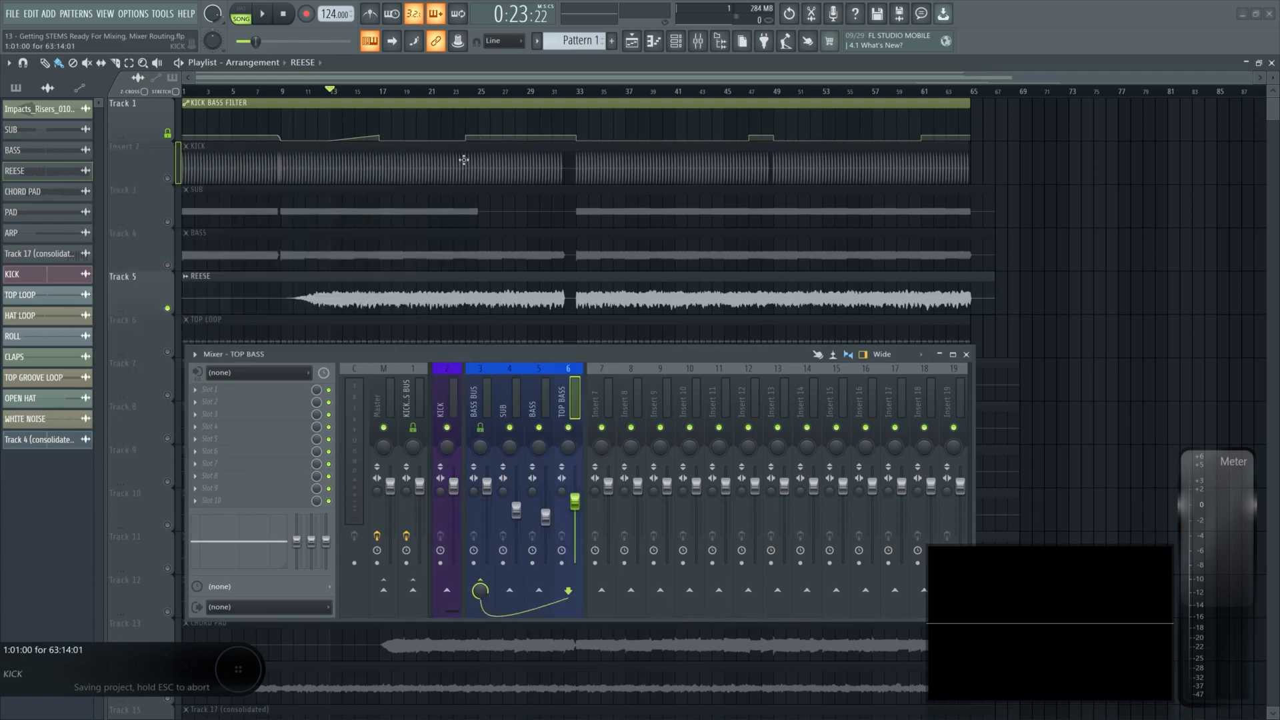
scroll(463, 160, down, 3)
double_click(354, 273)
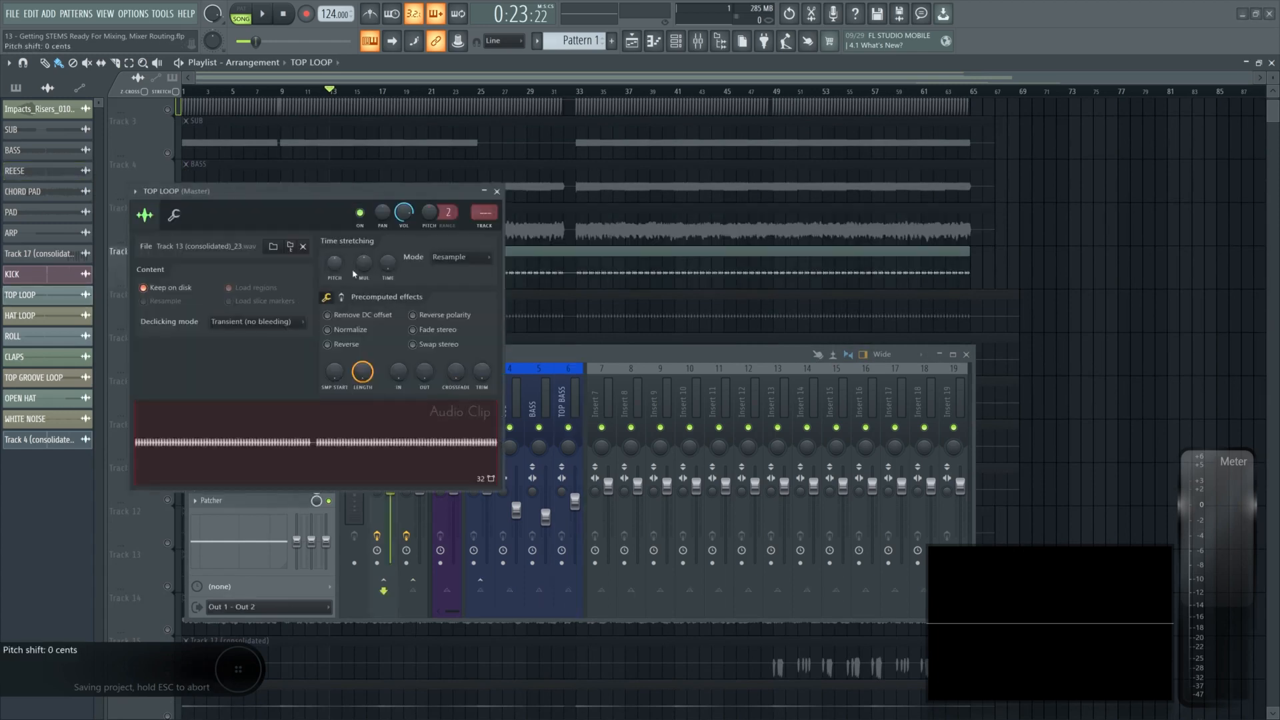
drag(445, 192, 385, 191)
click(635, 394)
key(ctrl+l)
key(F2)
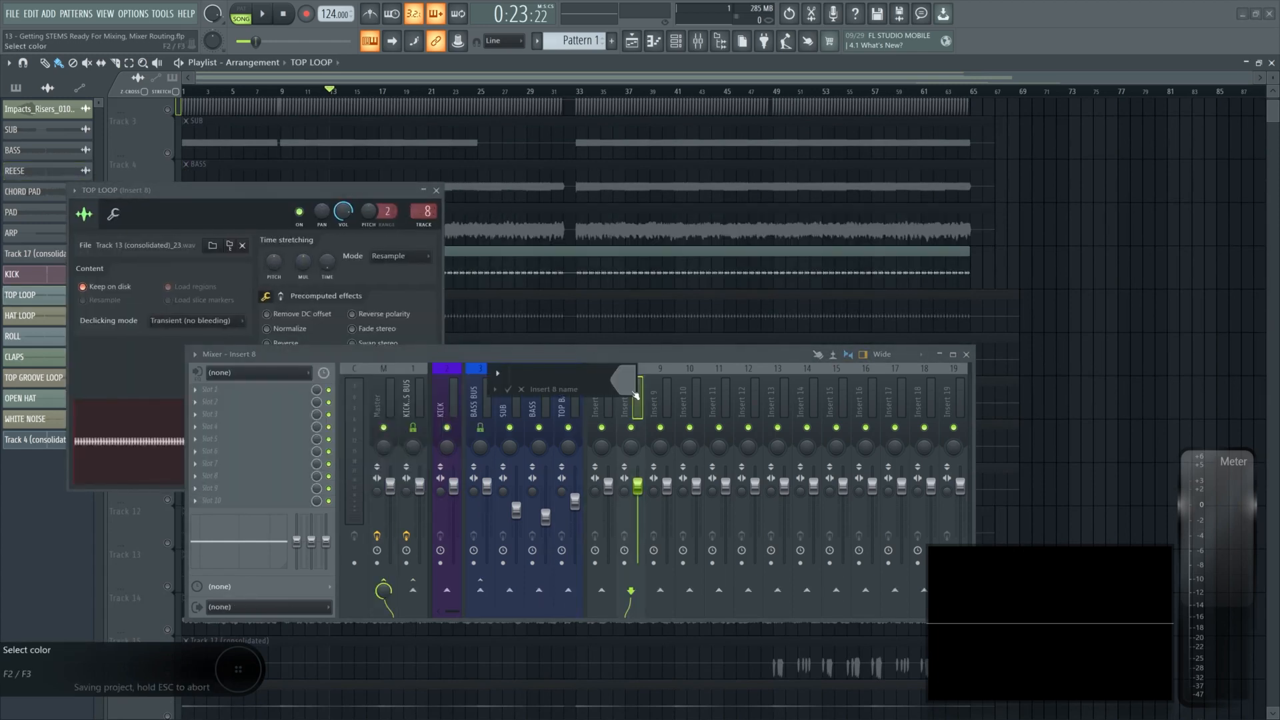
text(TOP LOOP)
key(Return)
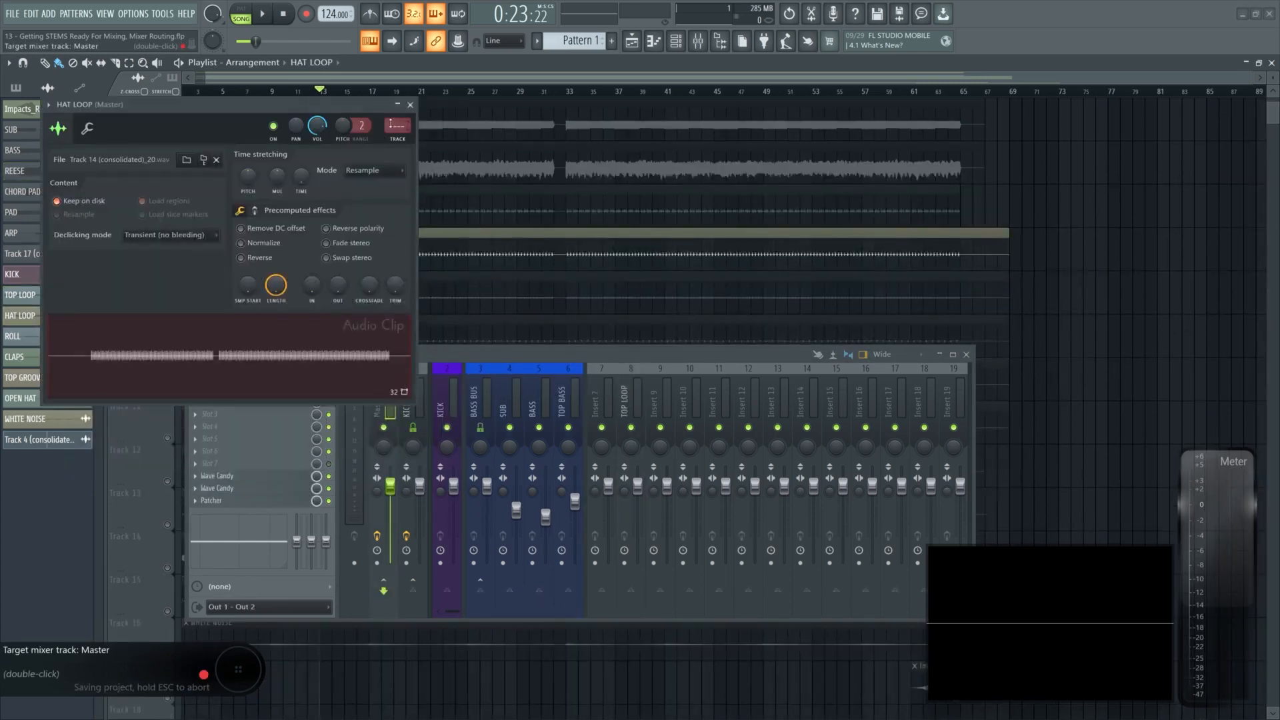
- Assign the HAT LOOP, ROLL, CLAPS, TOP GROOVE LOOP and OPEN HAT channels to Inserts 9 through 13
drag(398, 126, 398, 100)
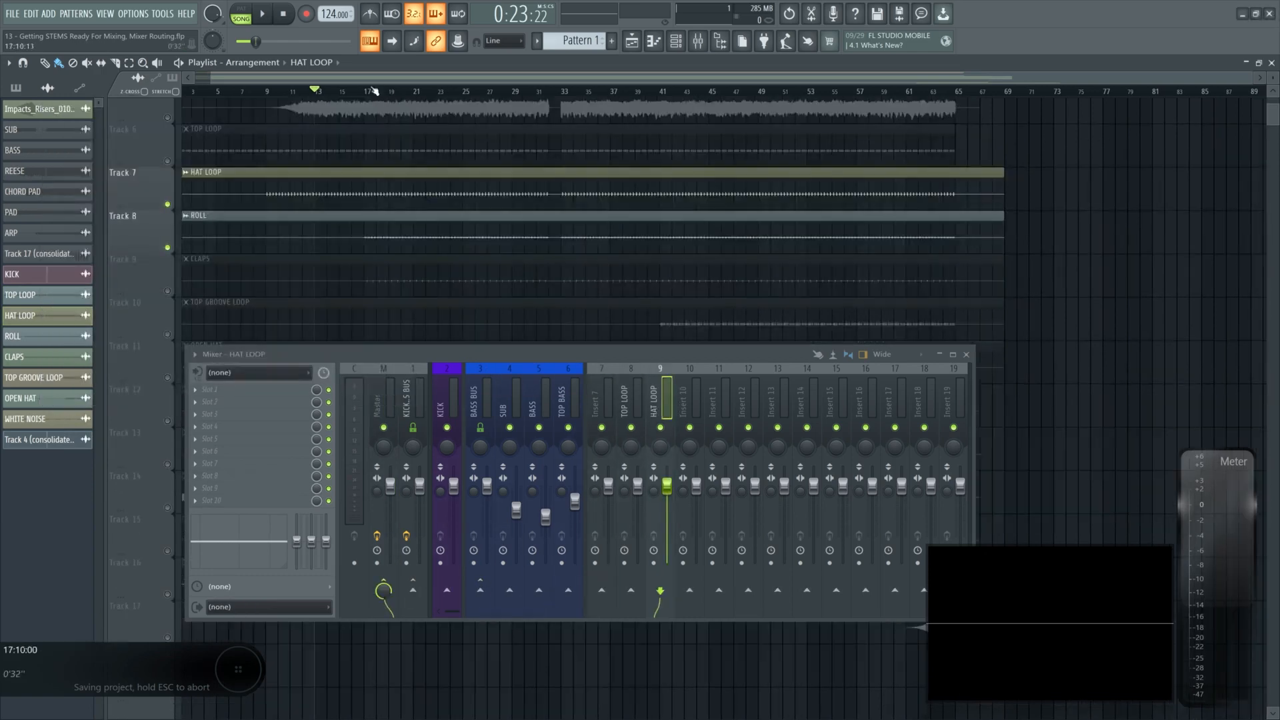
click(374, 91)
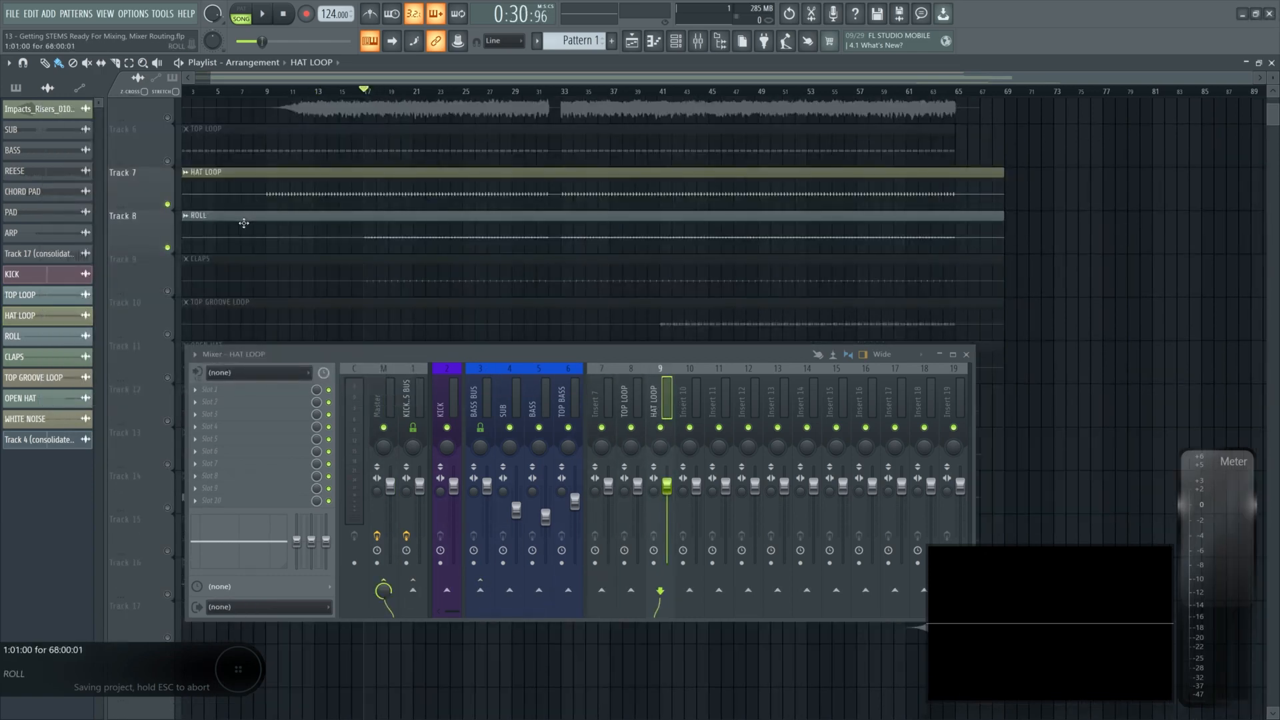
right_click(167, 248)
key(space)
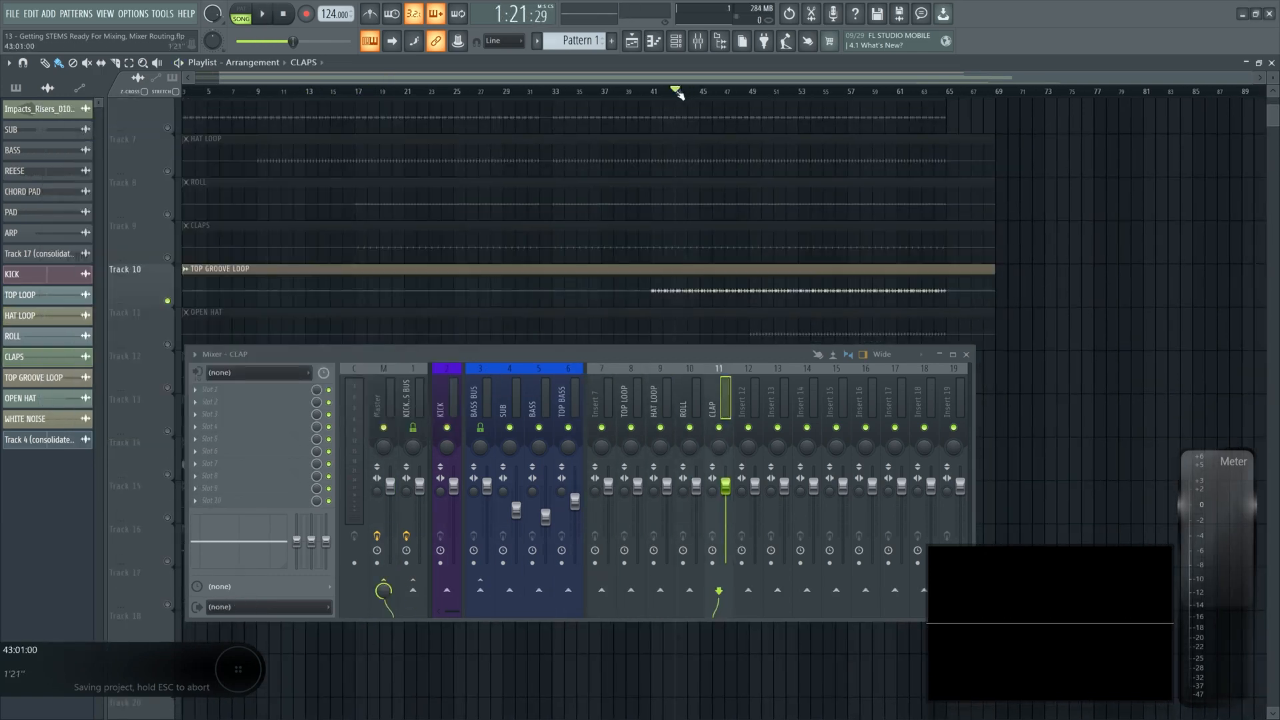
click(652, 90)
key(space)
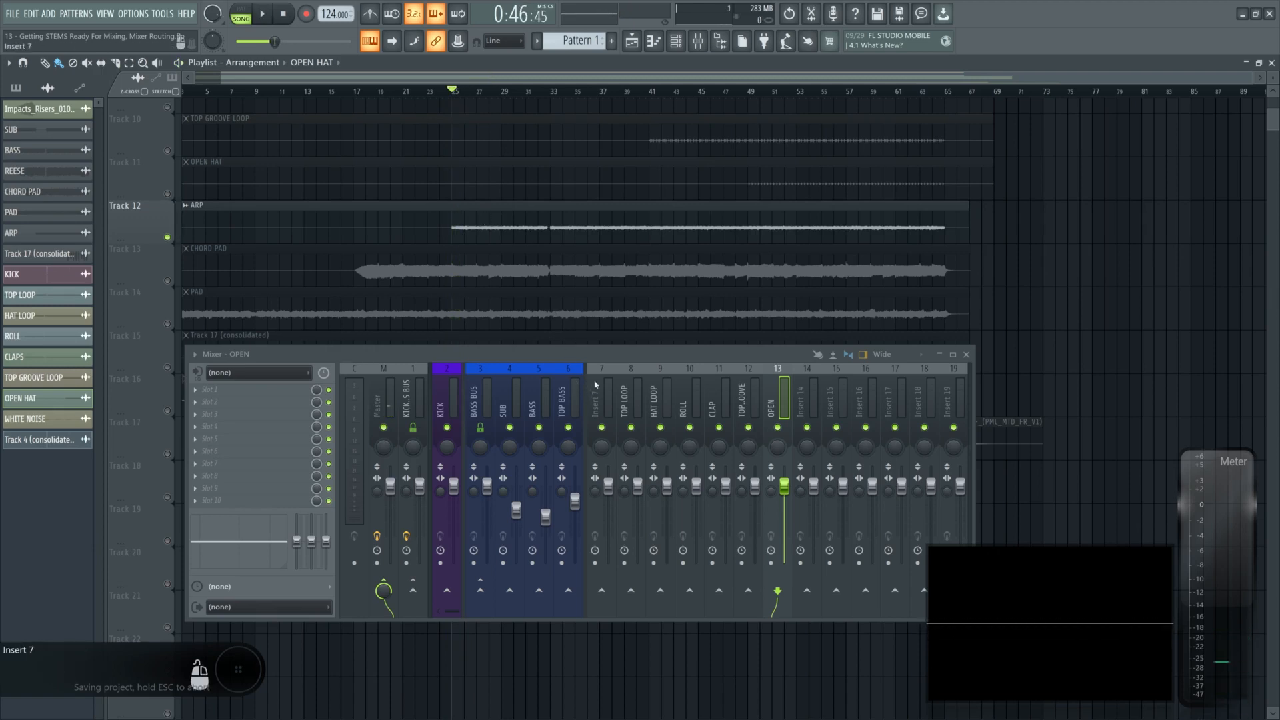
- Rename Insert 7 as DRUM GRP
click(595, 385)
key(F2)
text(DR)
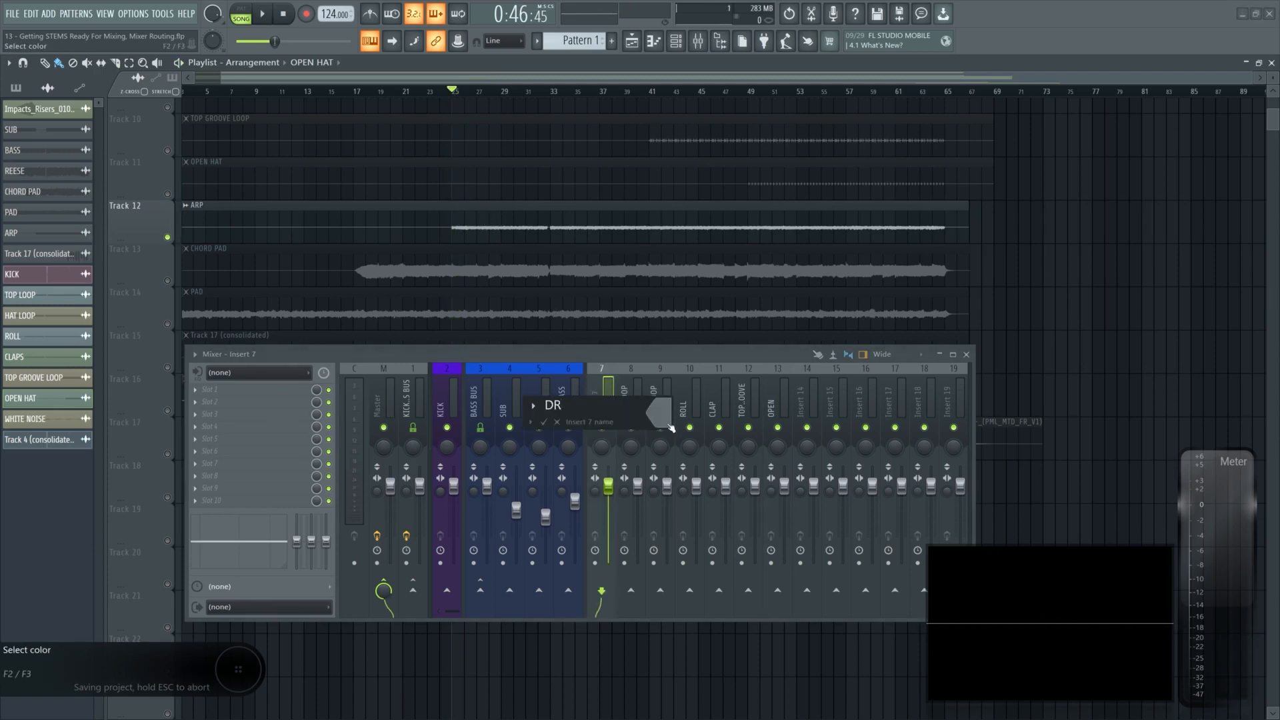
text(UM GRP)
key(Return)
- Route the TOP LOOP through OPEN inserts only to the DRUM GRP insert
alt+shift+click(602, 427)
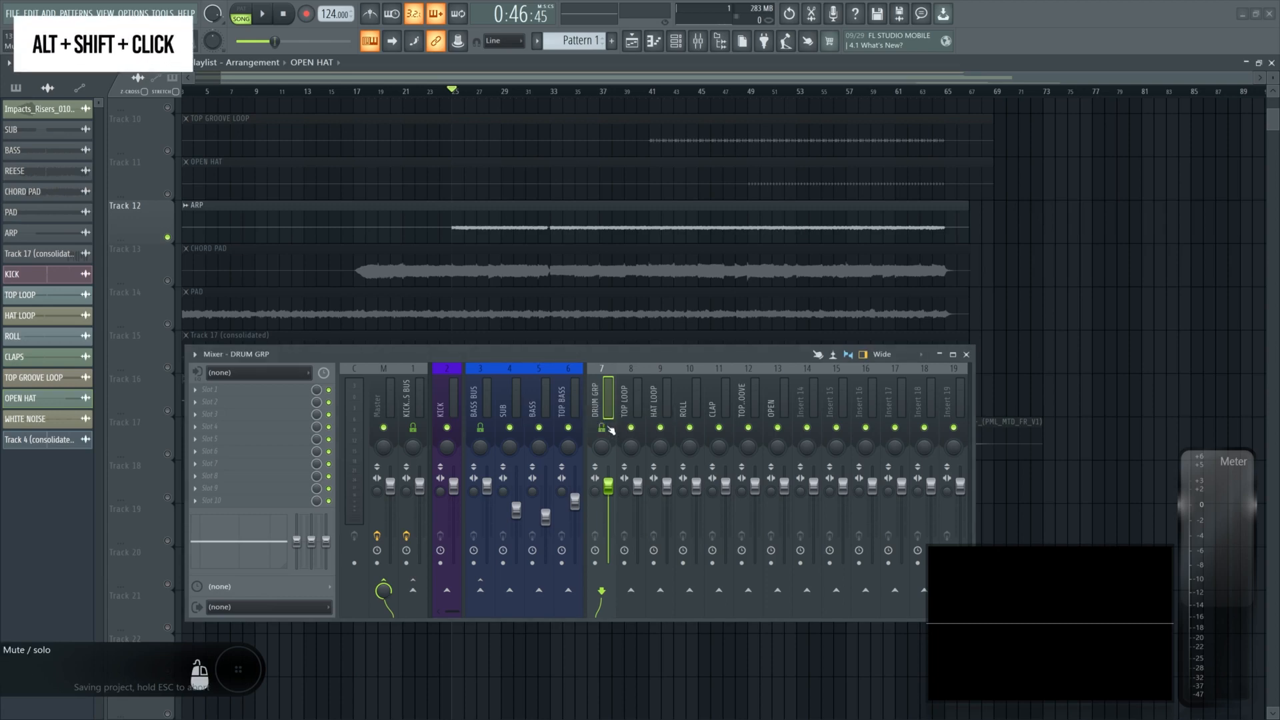
click(625, 402)
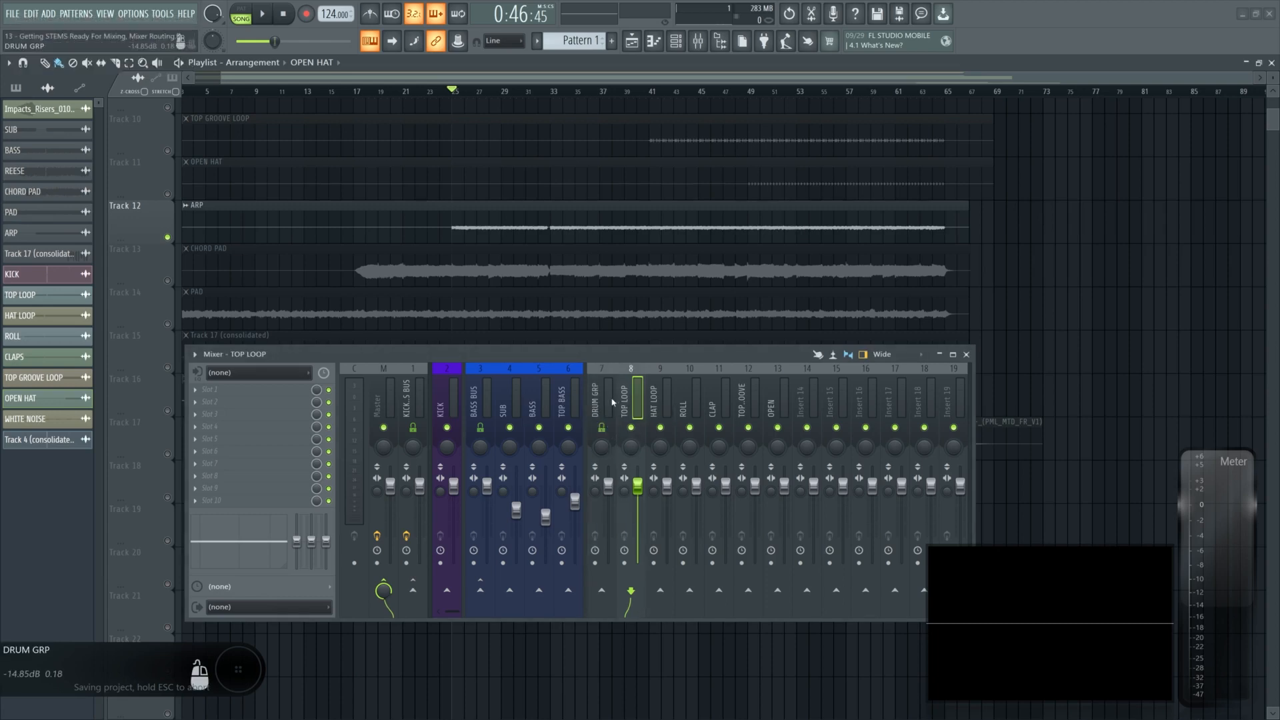
drag(632, 401, 779, 396)
click(610, 401)
click(629, 400)
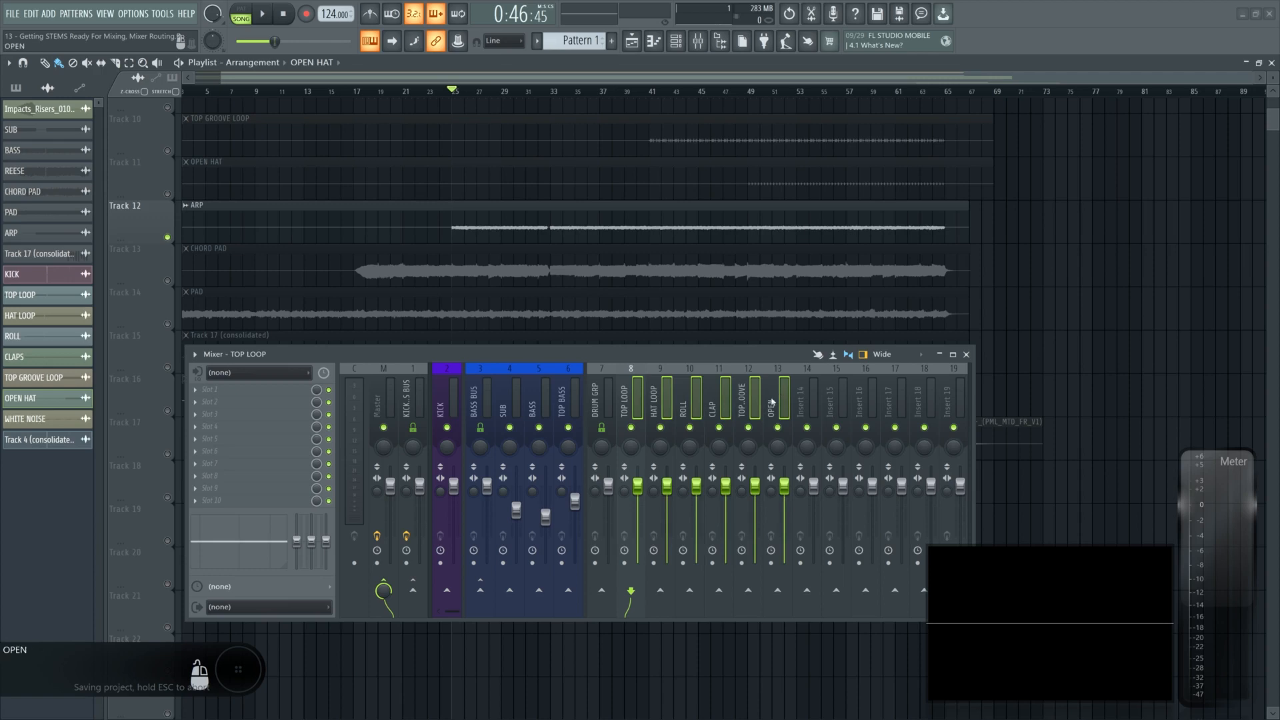
right_click(602, 593)
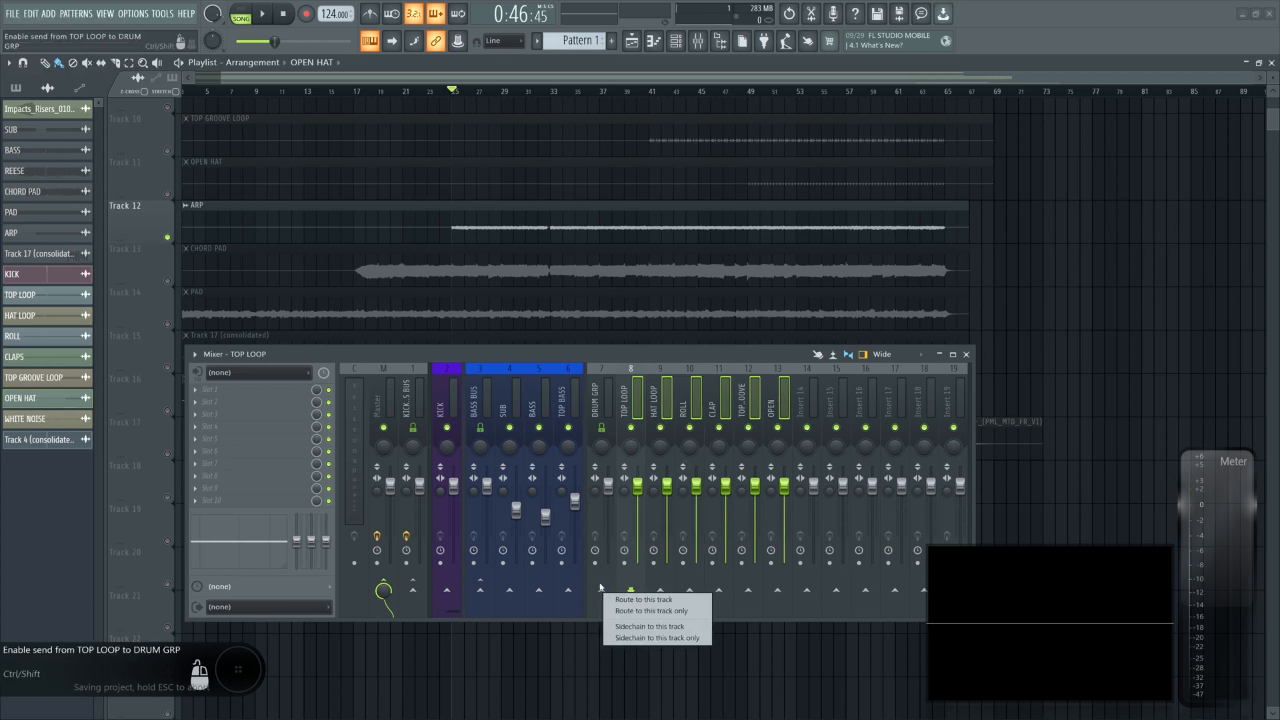
click(635, 602)
- Add a separator before Insert 14 to close off the drum inserts
drag(654, 402, 604, 400)
right_click(808, 394)
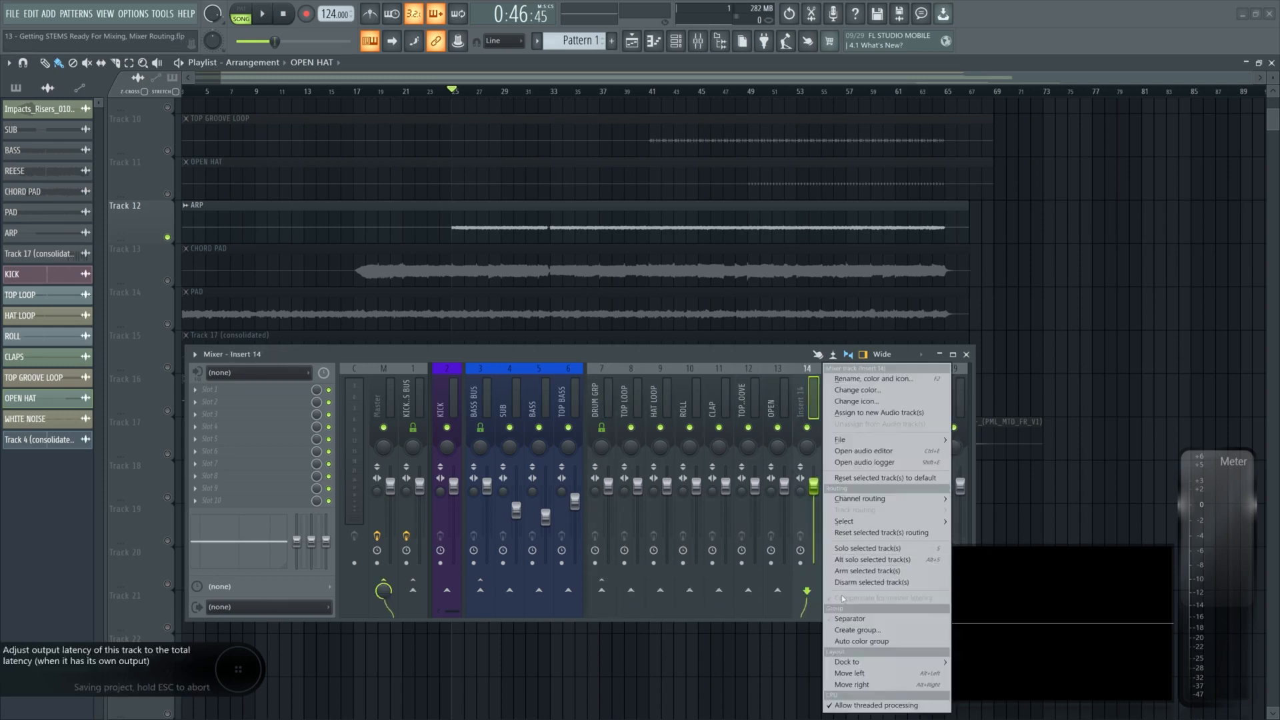
click(840, 619)
- Select the DRUM GRP through OPEN inserts and colour them yellow
drag(600, 400, 757, 398)
right_click(757, 398)
click(803, 397)
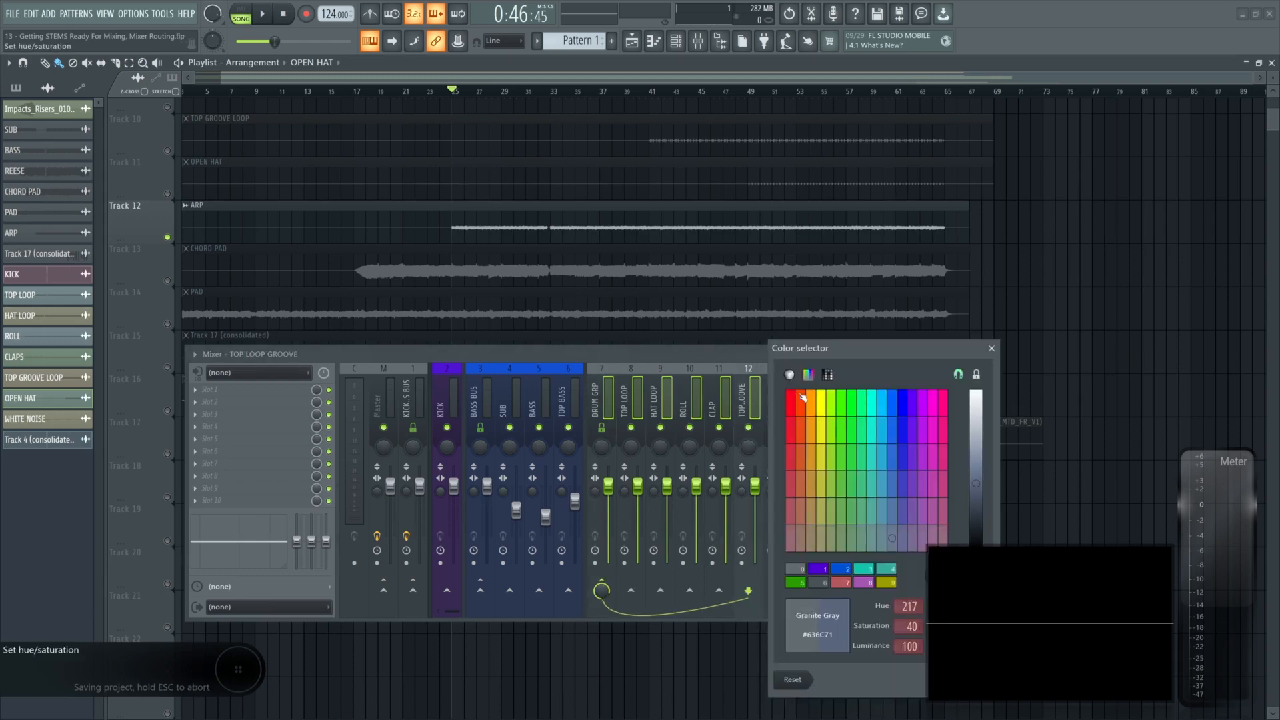
click(822, 401)
drag(867, 348, 658, 282)
click(765, 614)
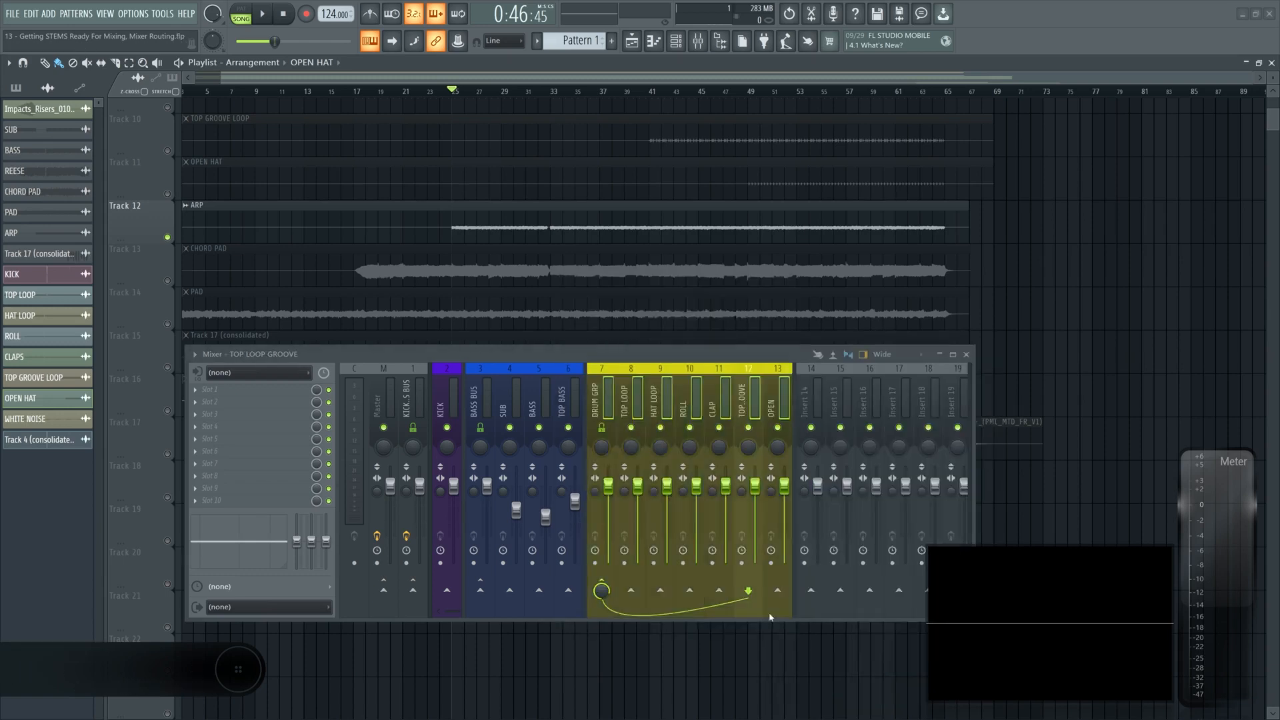
- Route the ARP channel to Insert 14
click(811, 399)
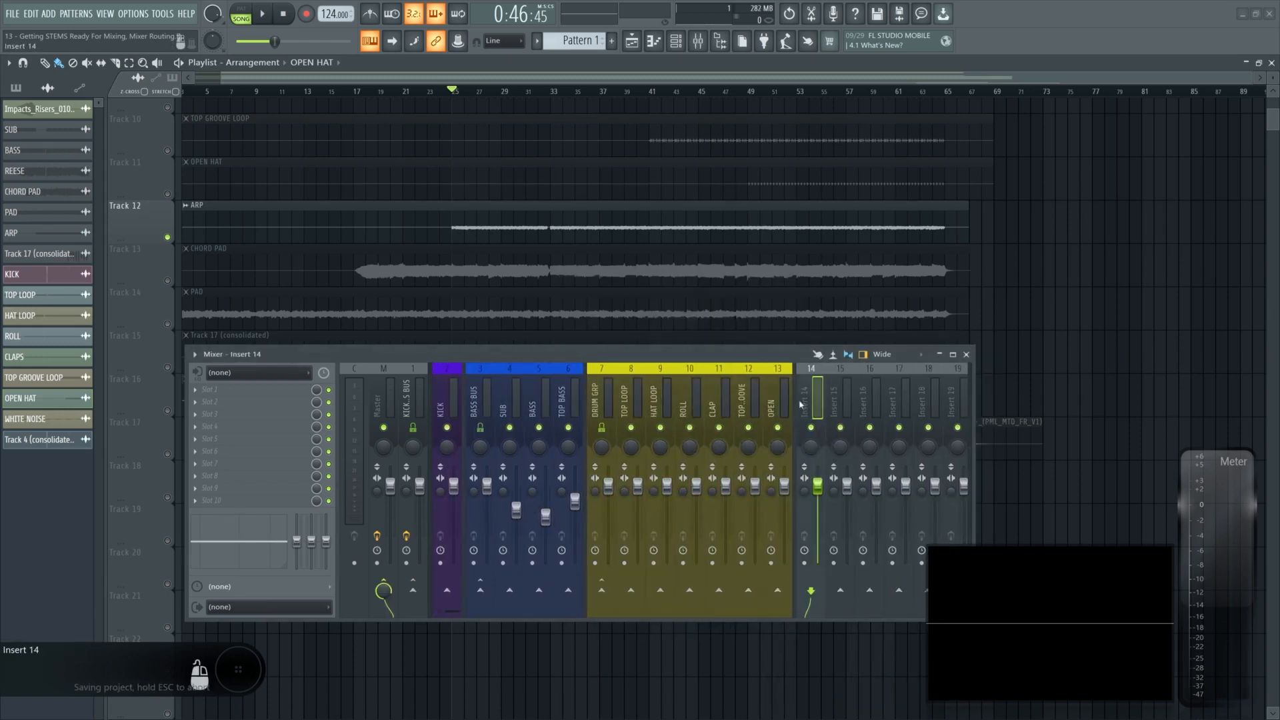
double_click(492, 218)
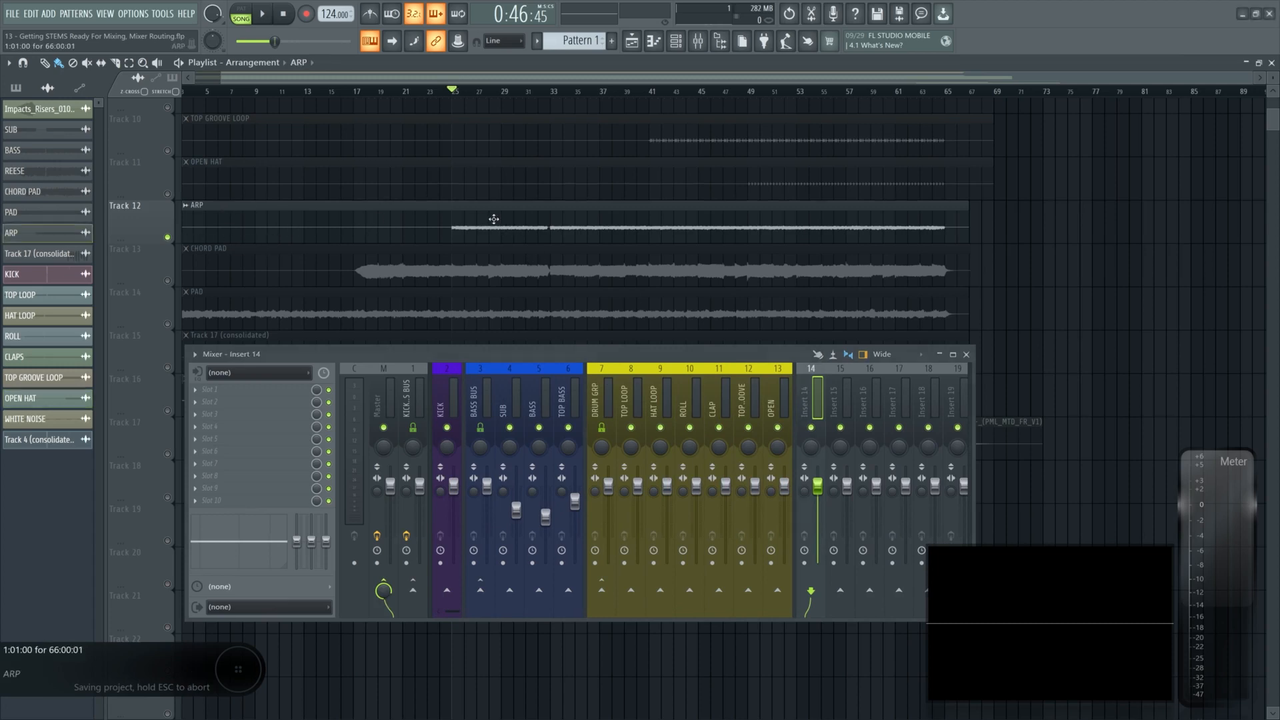
drag(364, 91, 364, 52)
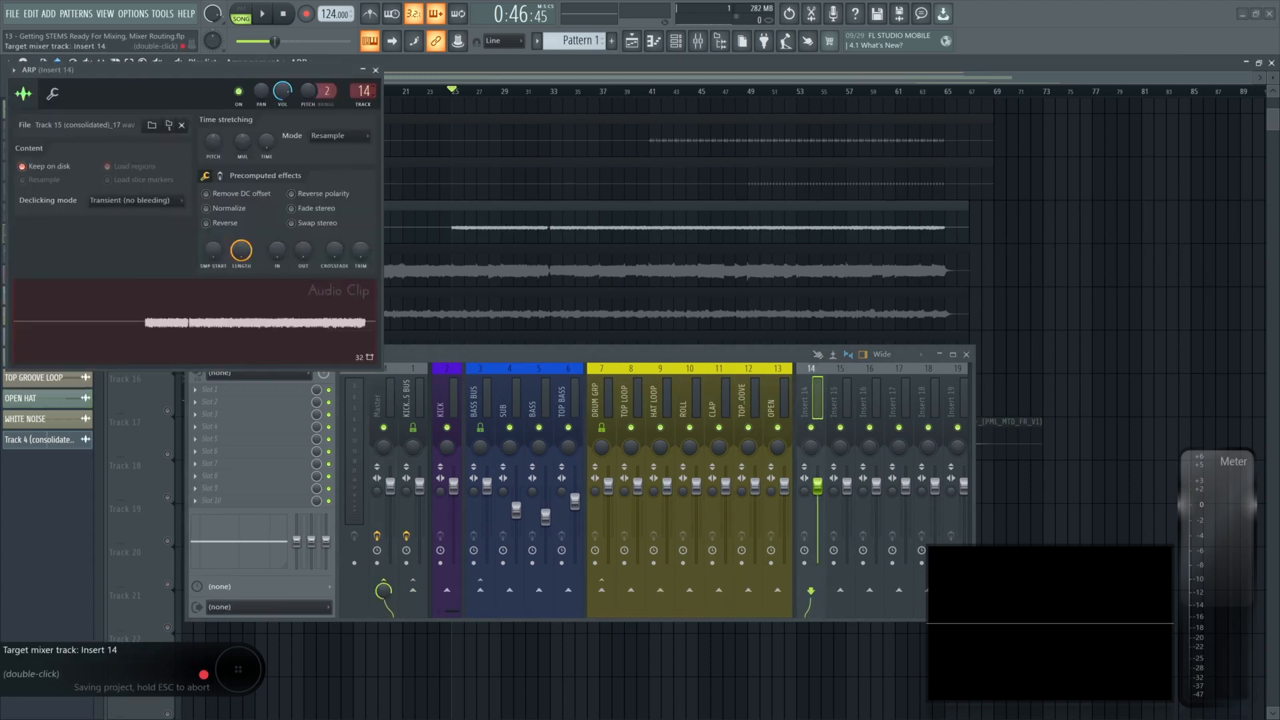
double_click(364, 92)
click(376, 70)
- Route the CHORD PAD channel to Insert 15 and name that insert CH PAD
double_click(200, 270)
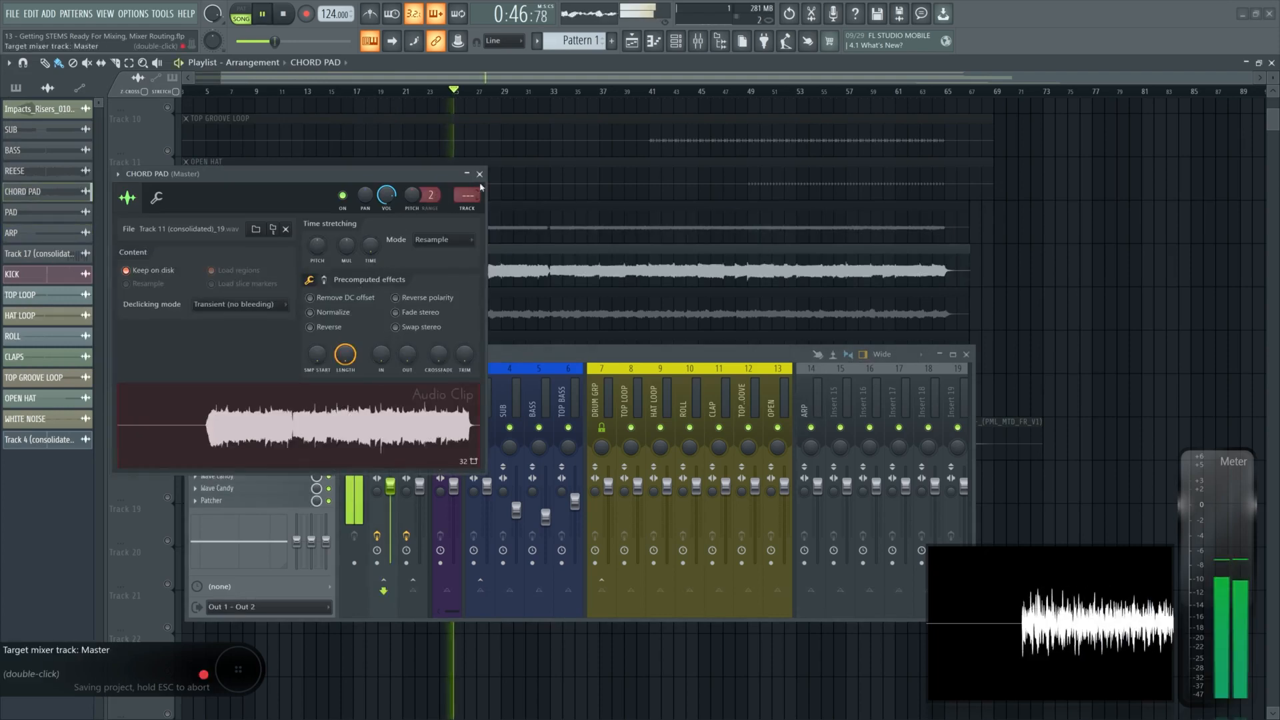
drag(468, 194, 468, 189)
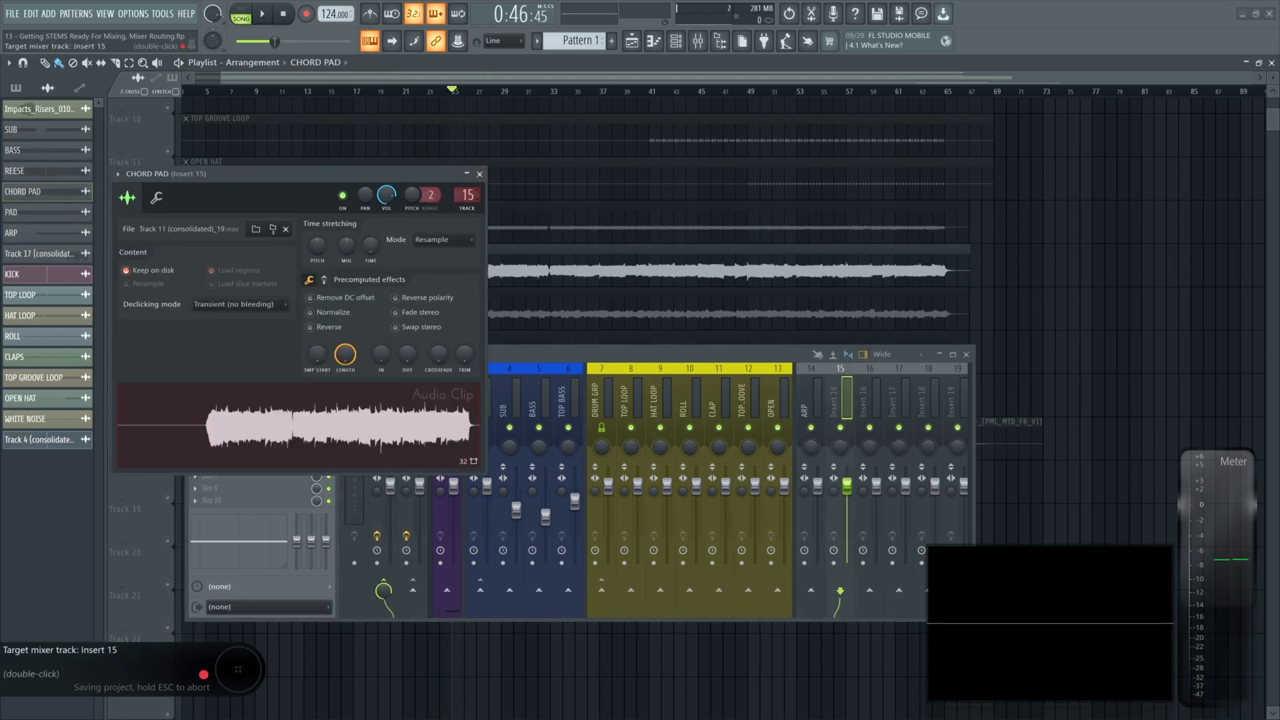
double_click(468, 195)
key(F2)
text(CH PAD)
key(Return)
click(479, 174)
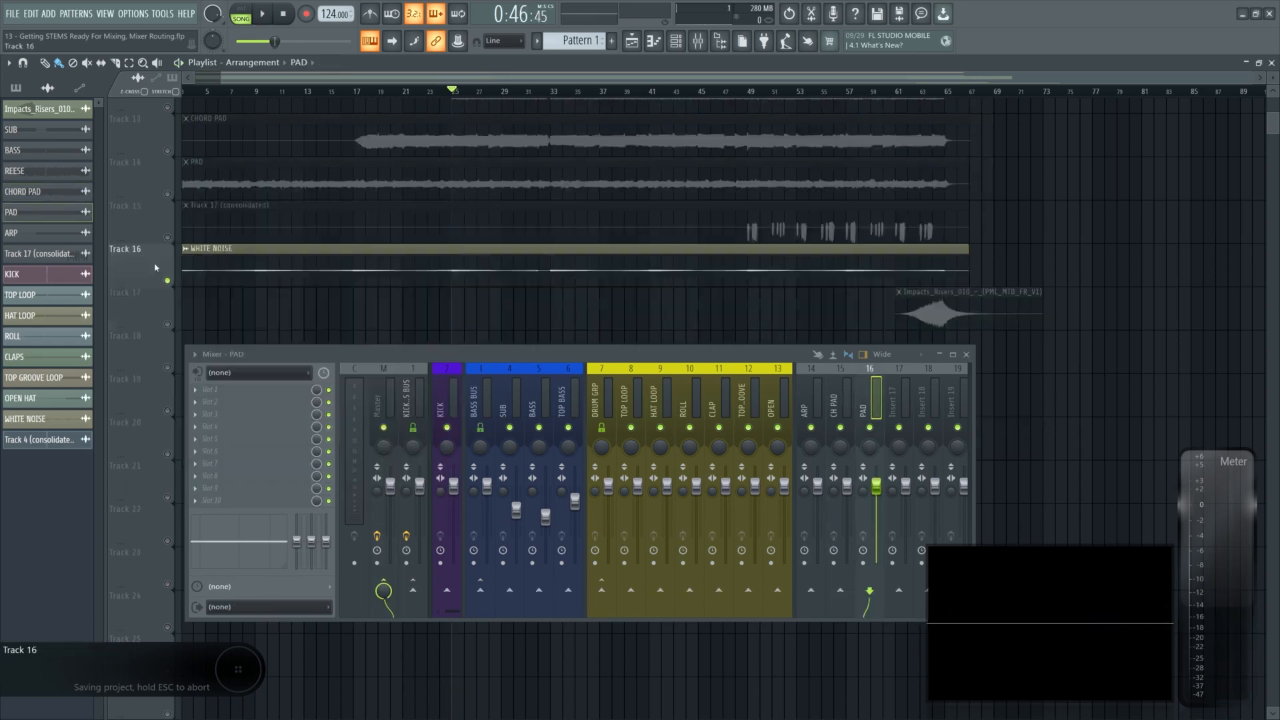
- Route the WHITE NOISE channel to Insert 18 and name that insert WN
scroll(154, 267, up, 1)
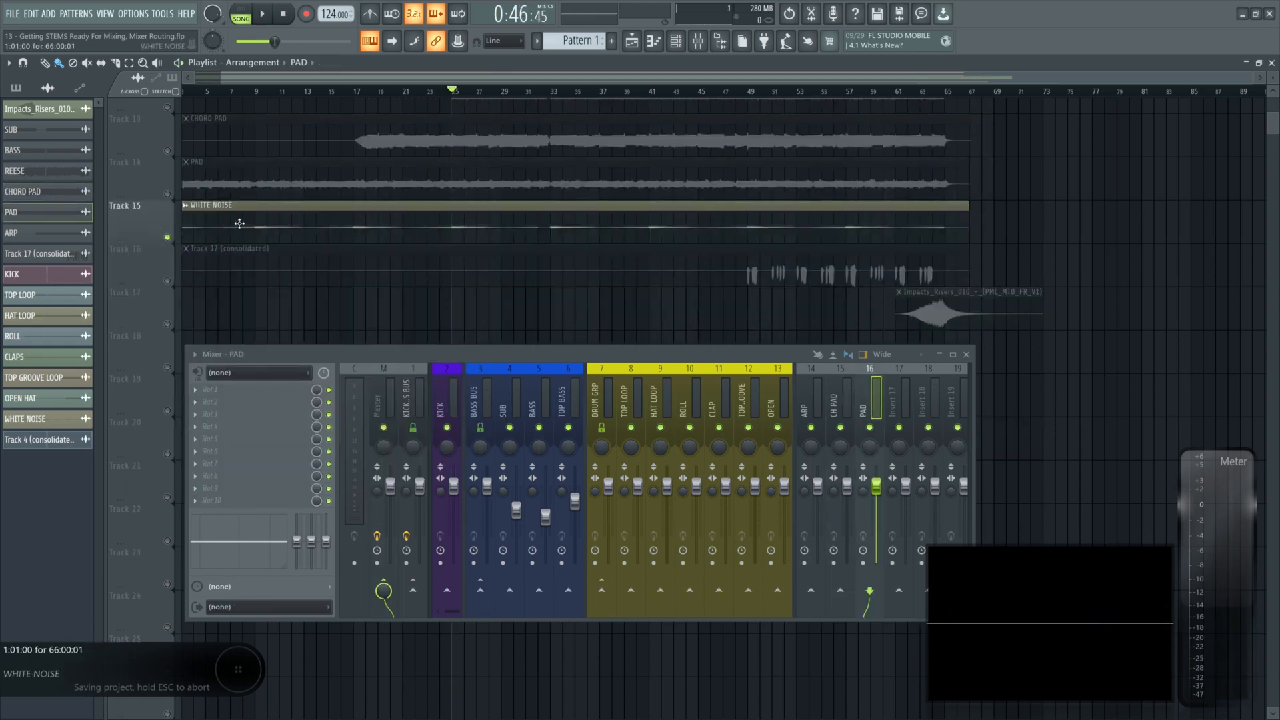
double_click(238, 219)
drag(687, 486, 687, 463)
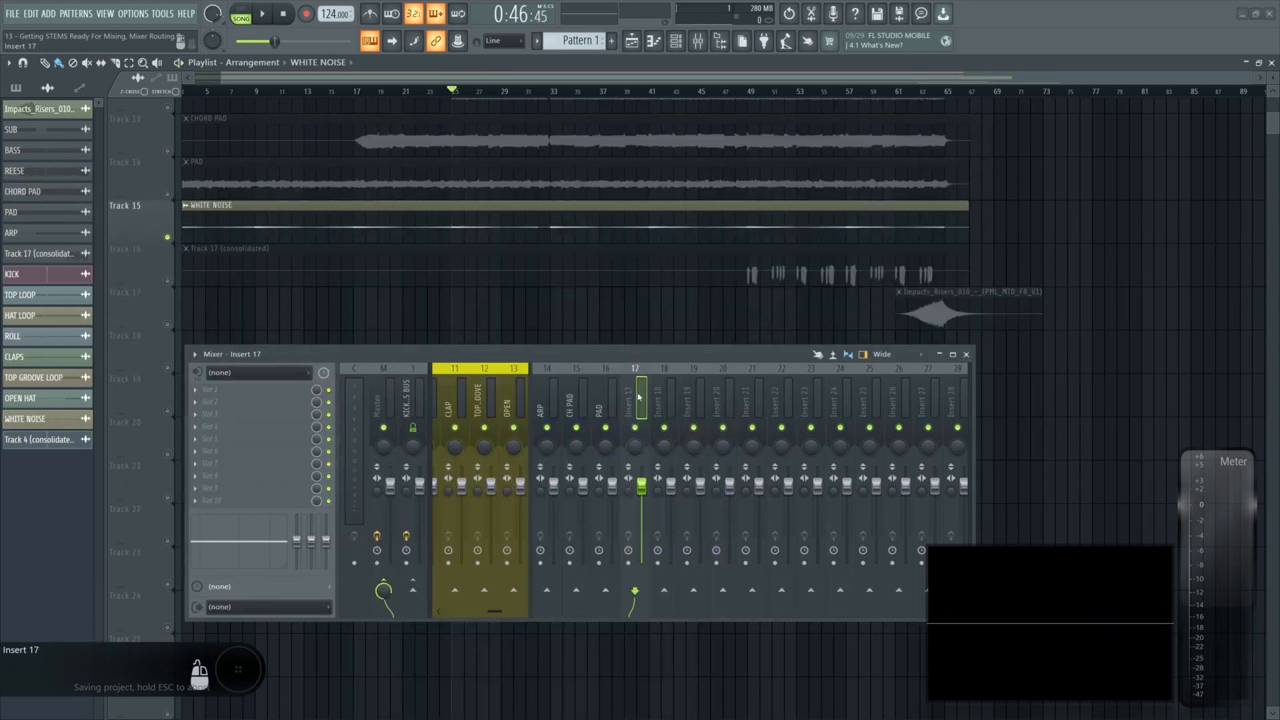
scroll(638, 398, down, 1)
double_click(664, 398)
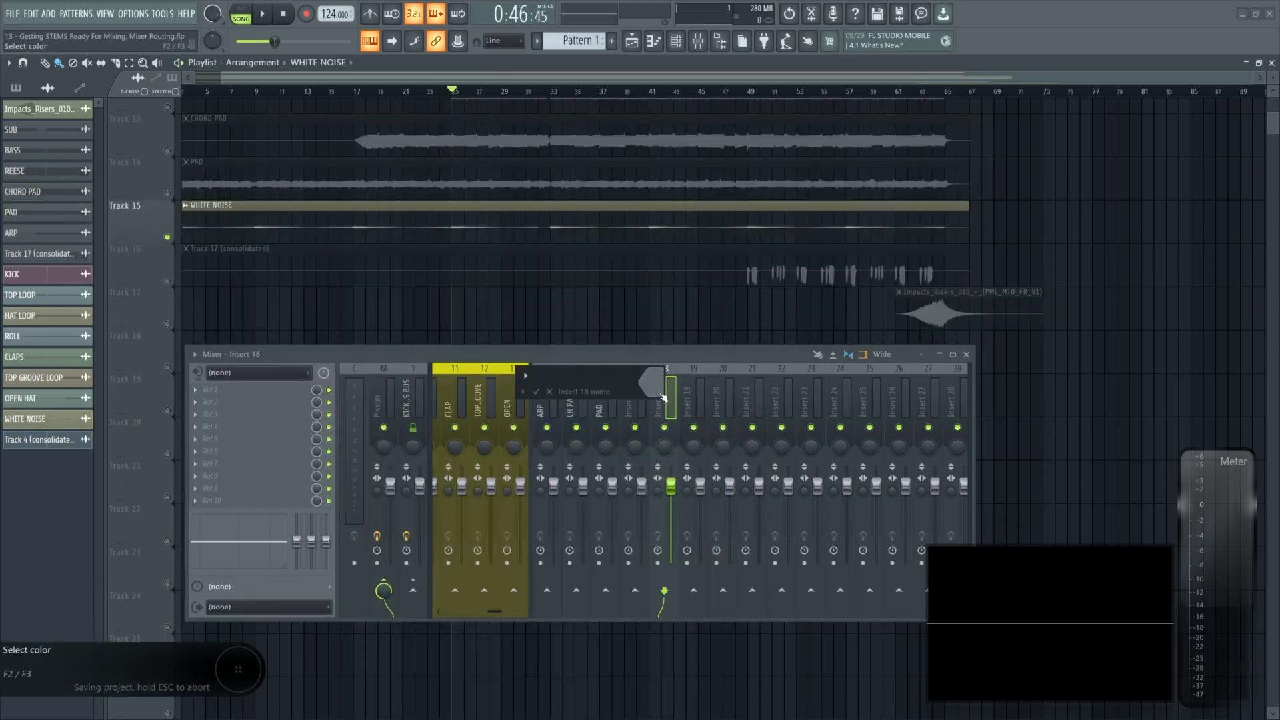
text(WN)
key(Return)
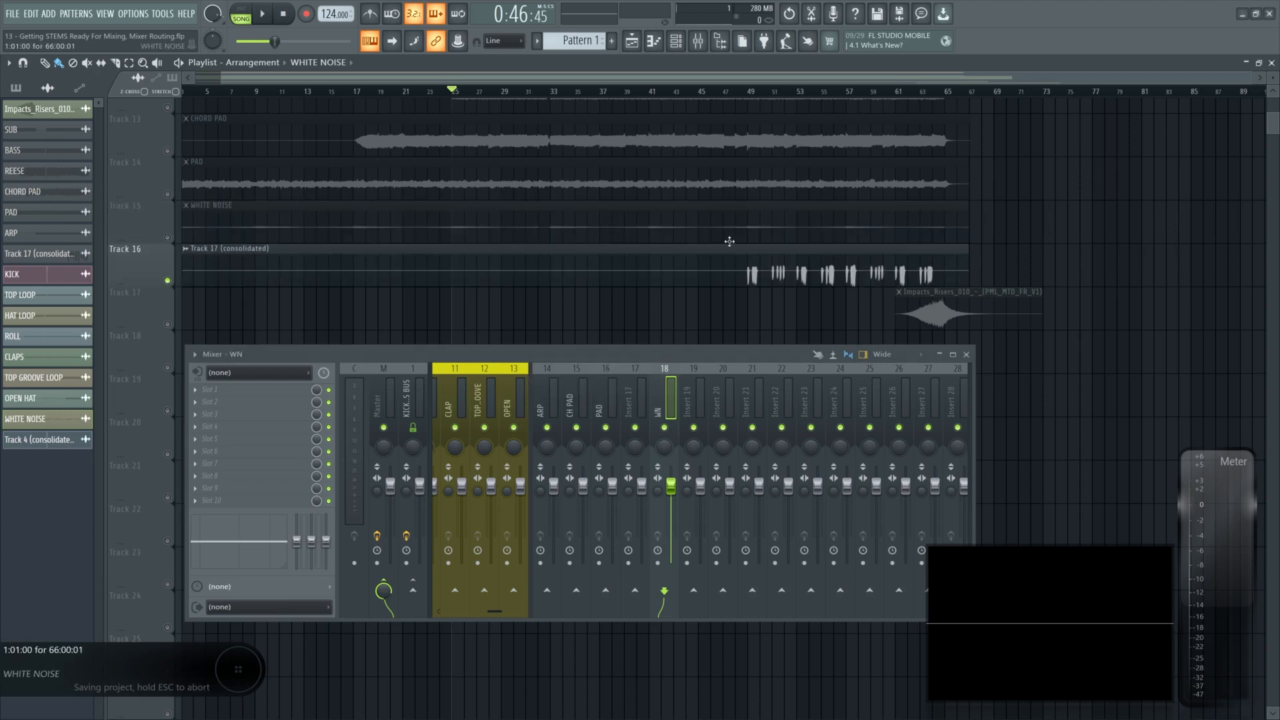
- Route the Track 17 (consolidated) channel to Insert 20 and name that insert LD
click(750, 93)
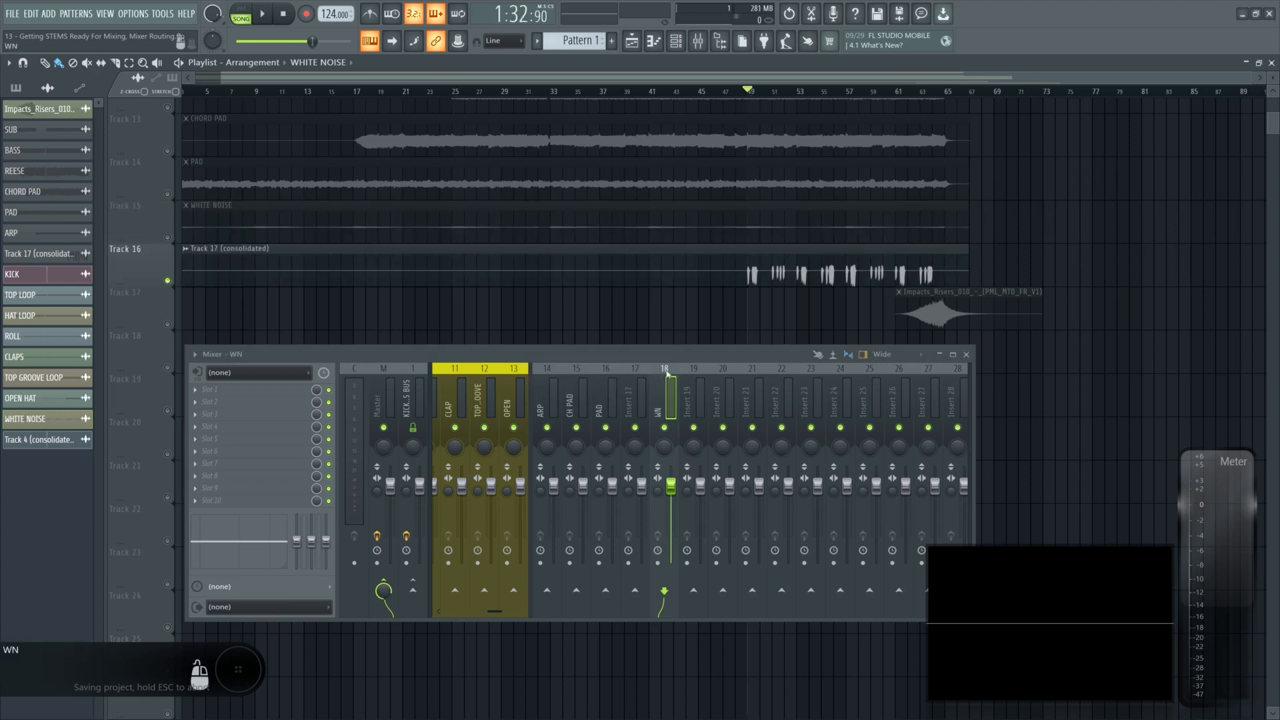
drag(380, 108, 380, 92)
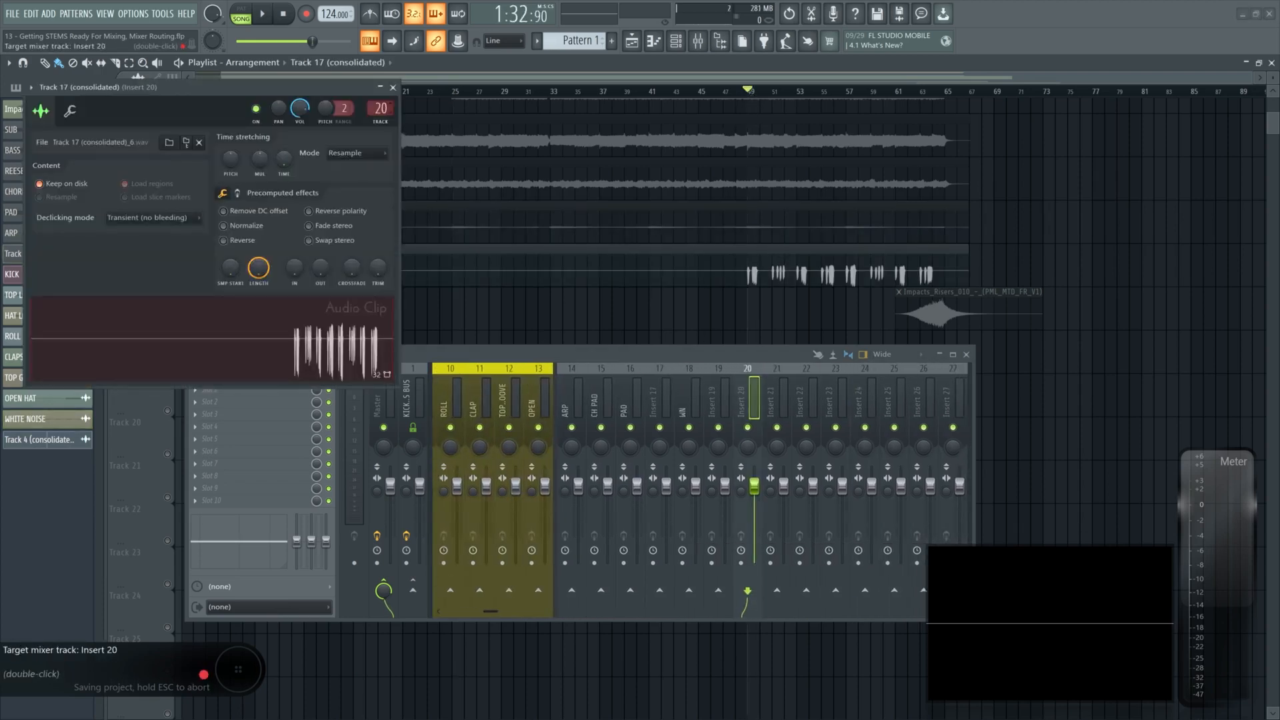
click(742, 392)
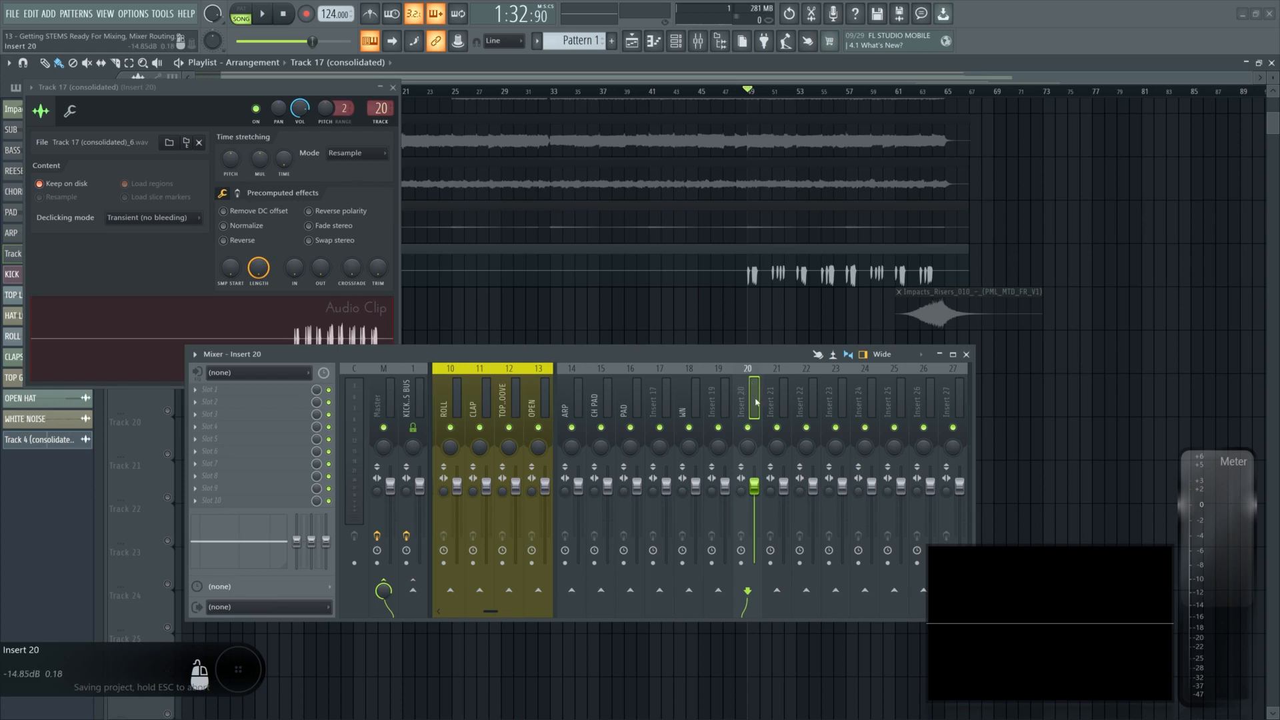
double_click(754, 400)
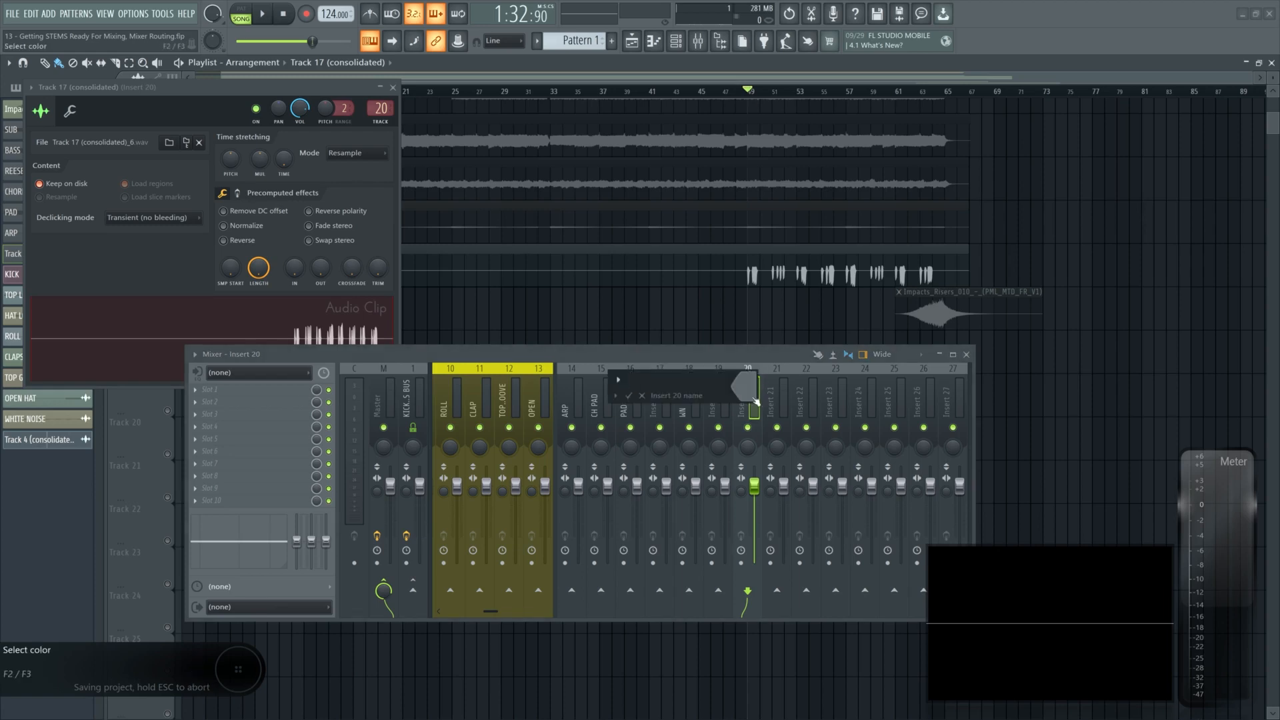
text(LD)
key(Return)
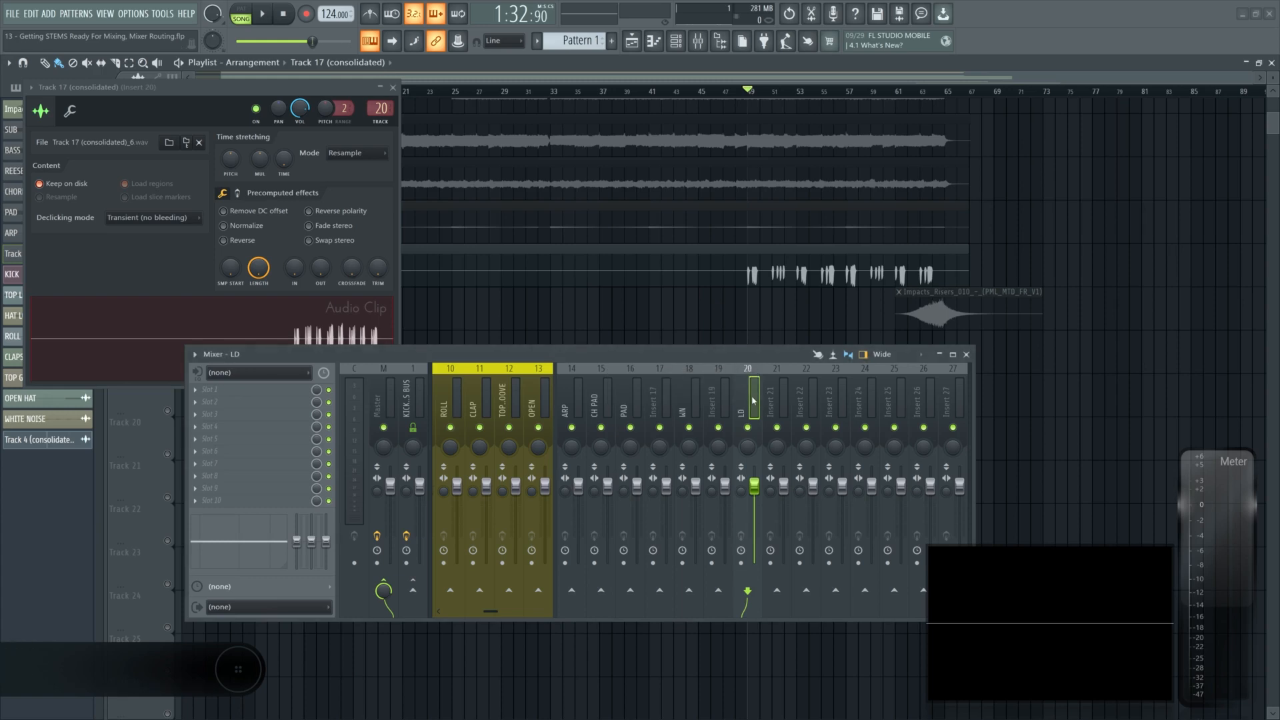
- Name Insert 19 LD FINAL
double_click(727, 404)
text(LD F)
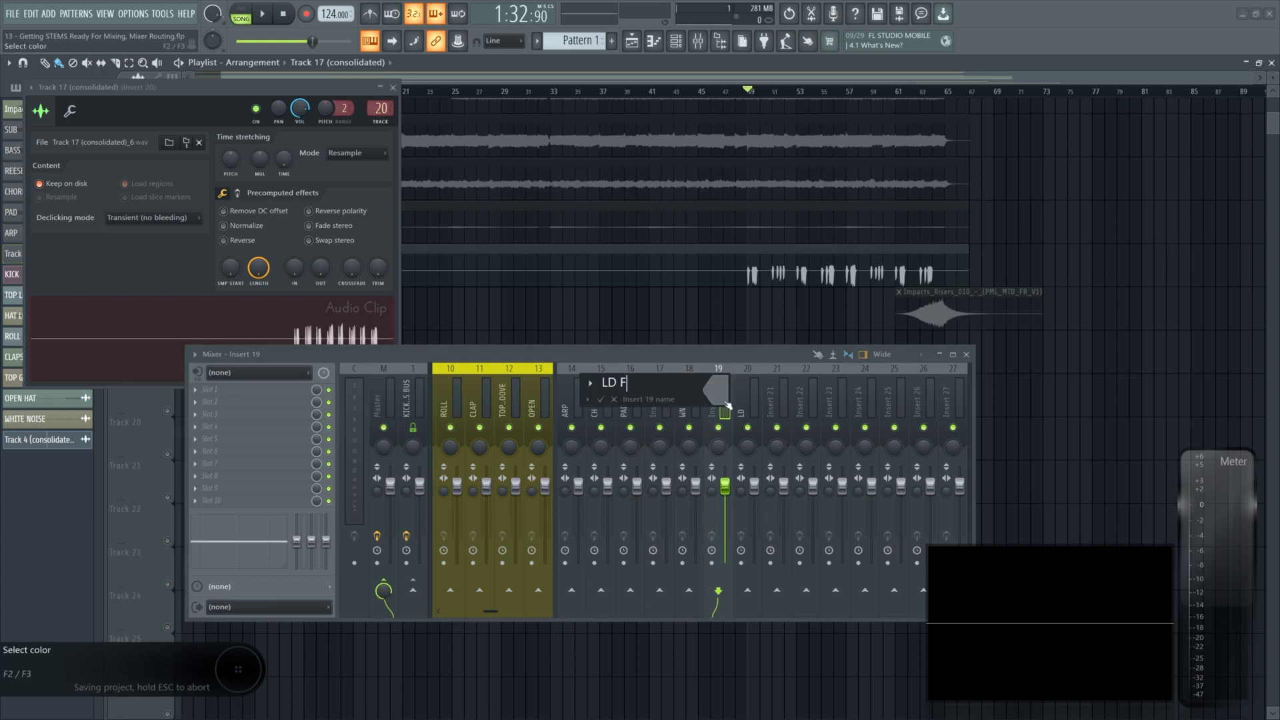
text(INAL)
key(Return)
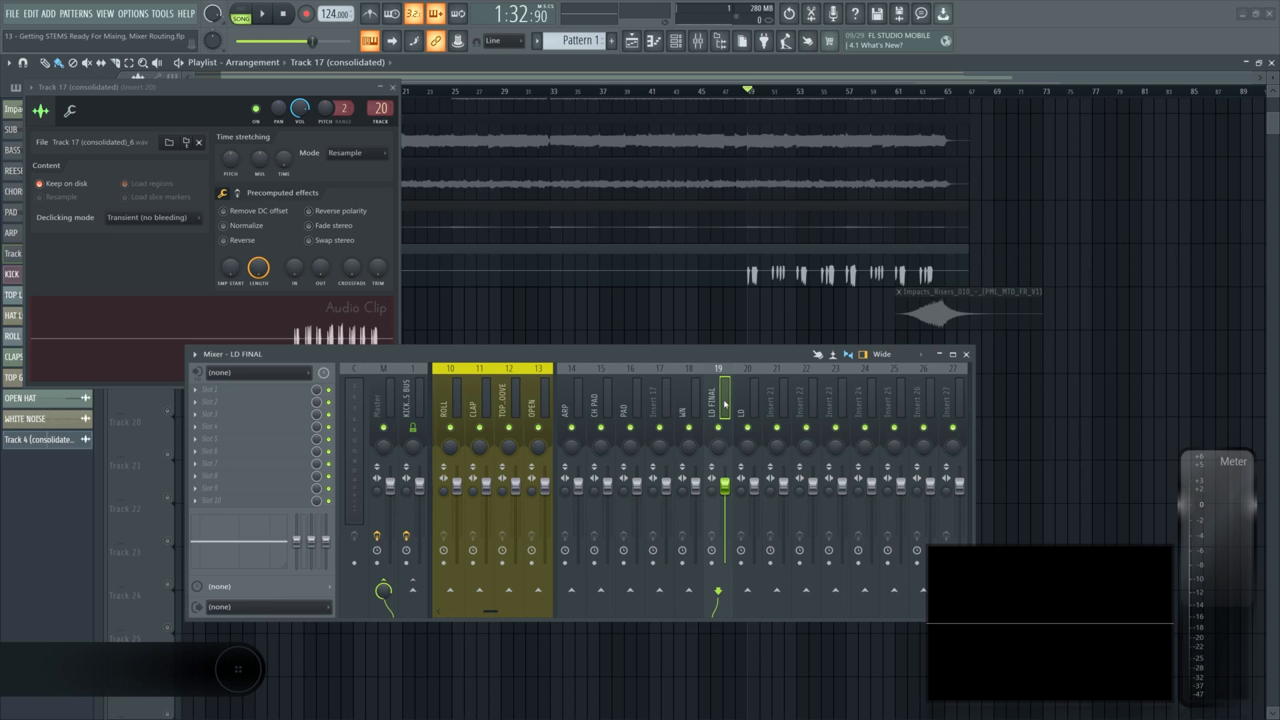
- Add a separator before the LD FINAL insert in the mixer
scroll(602, 400, up, 4)
click(602, 394)
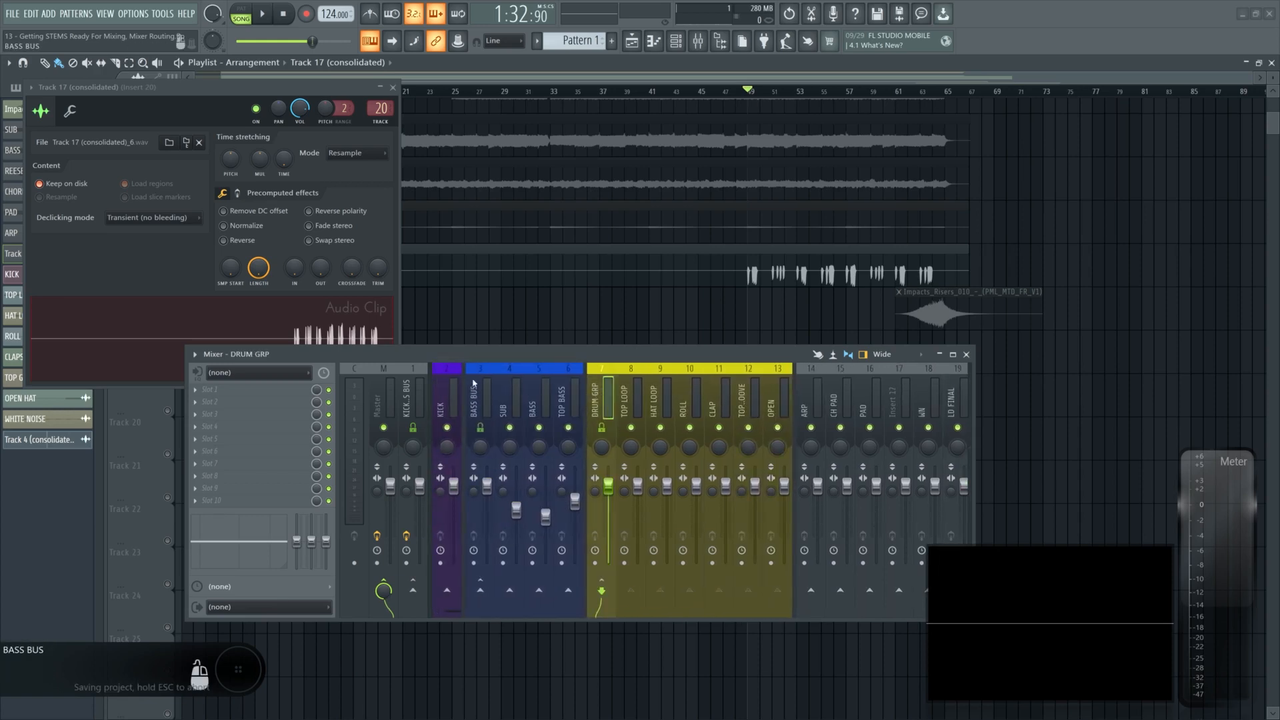
scroll(474, 383, down, 4)
click(609, 393)
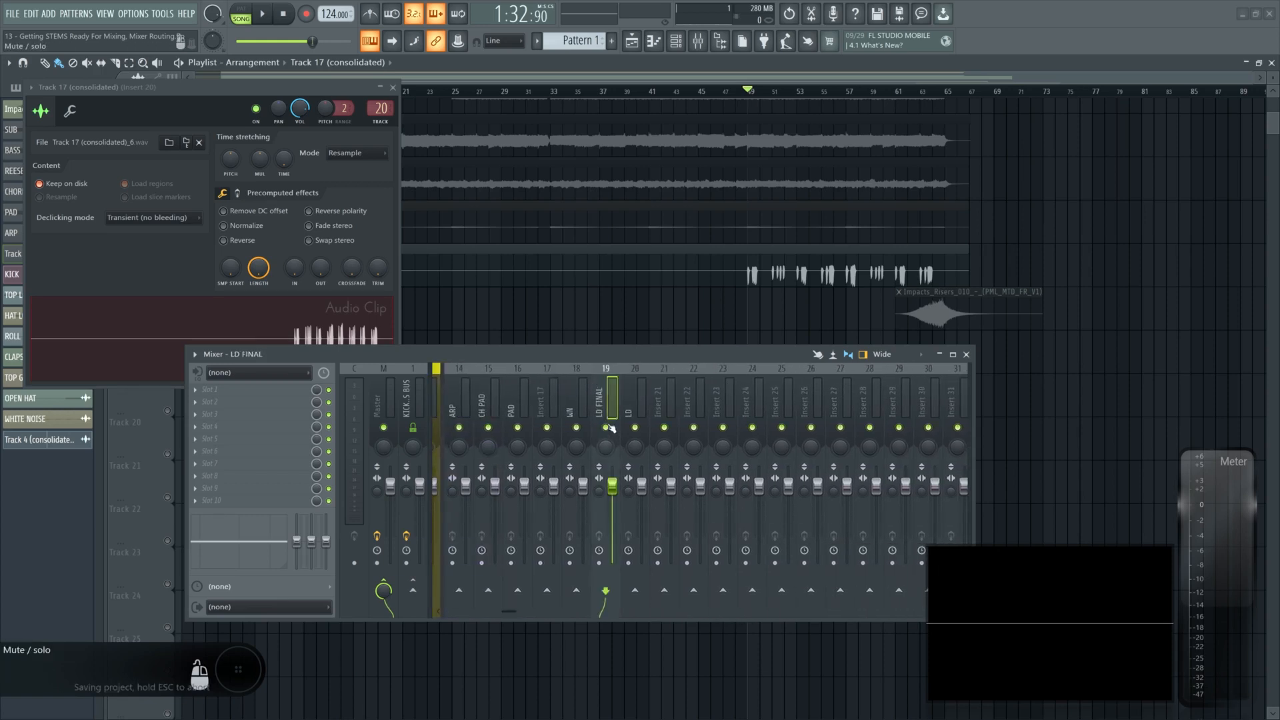
right_click(610, 427)
click(660, 620)
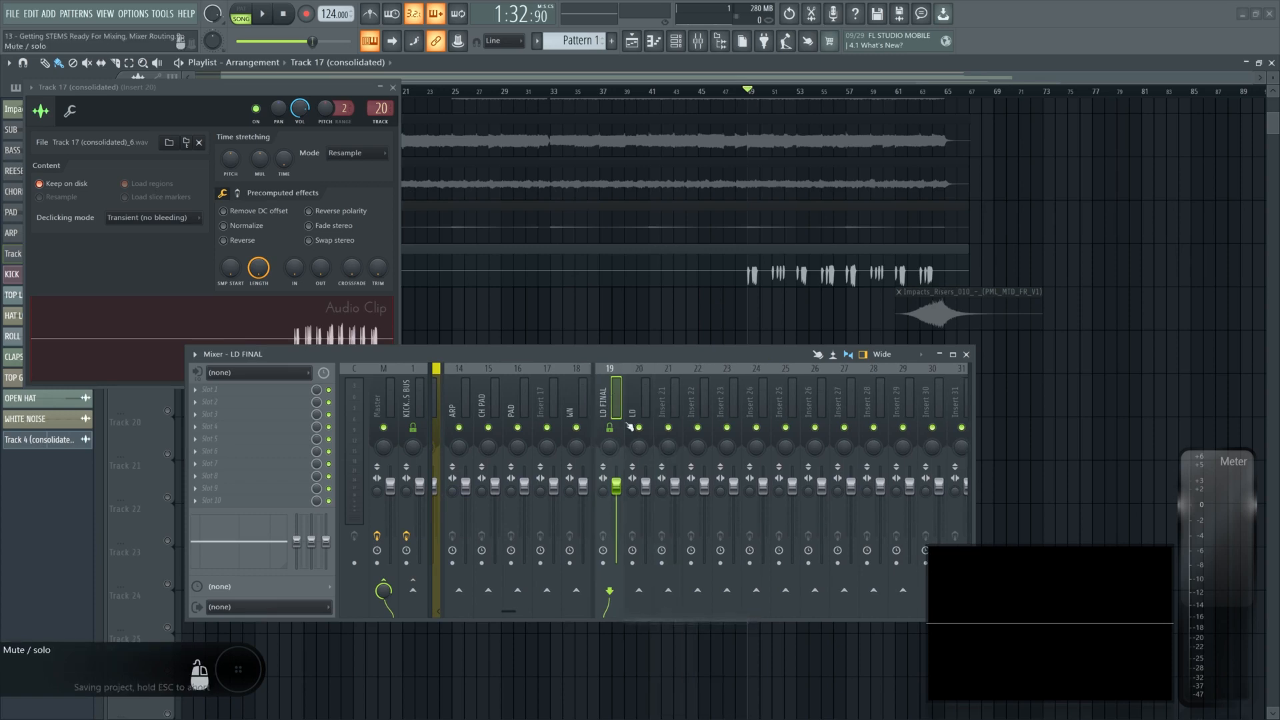
- Name Insert 21 REVERB and Insert 22 DELAY
double_click(660, 393)
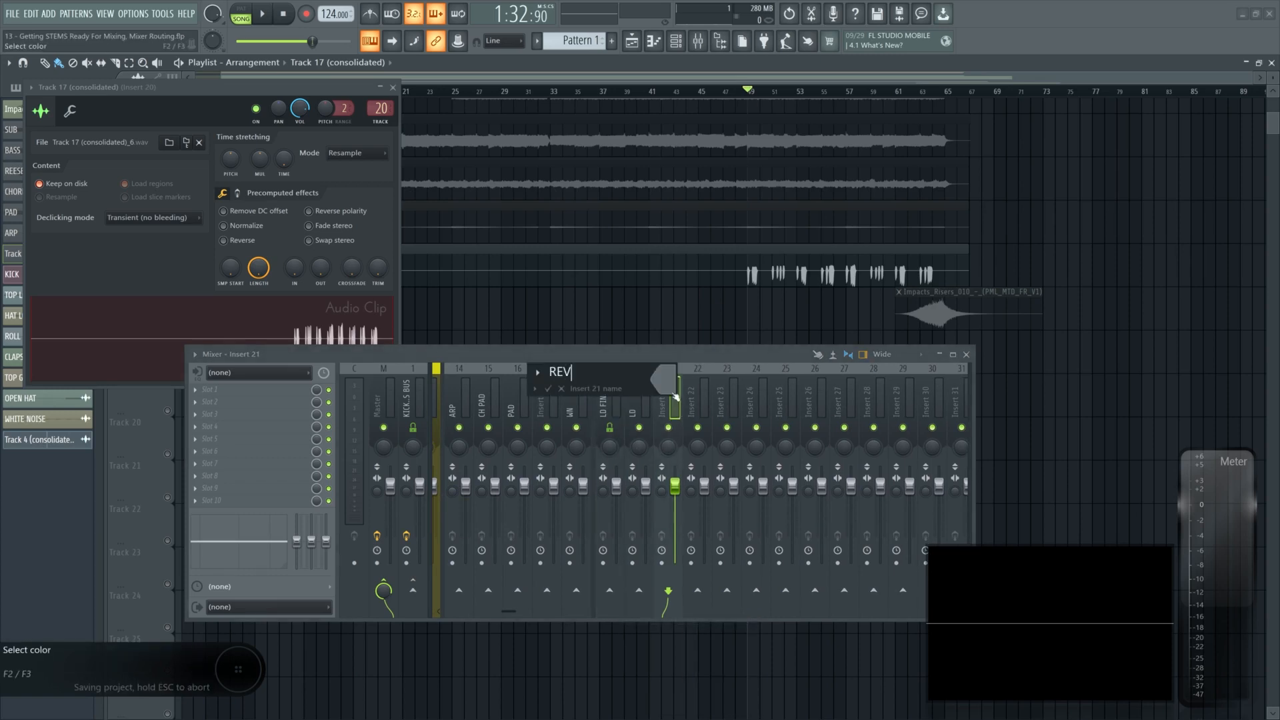
text(REVERB)
double_click(705, 399)
text(DELAY)
- Add a separator before Insert 23
right_click(726, 400)
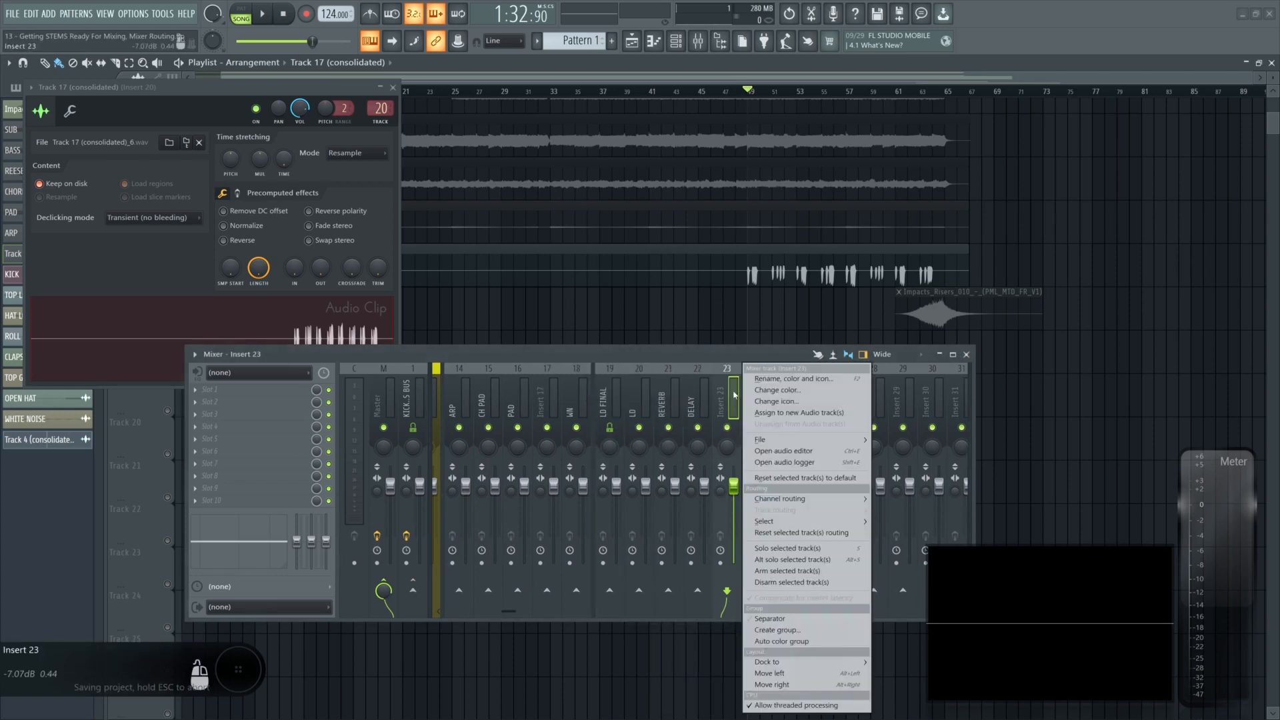
click(773, 618)
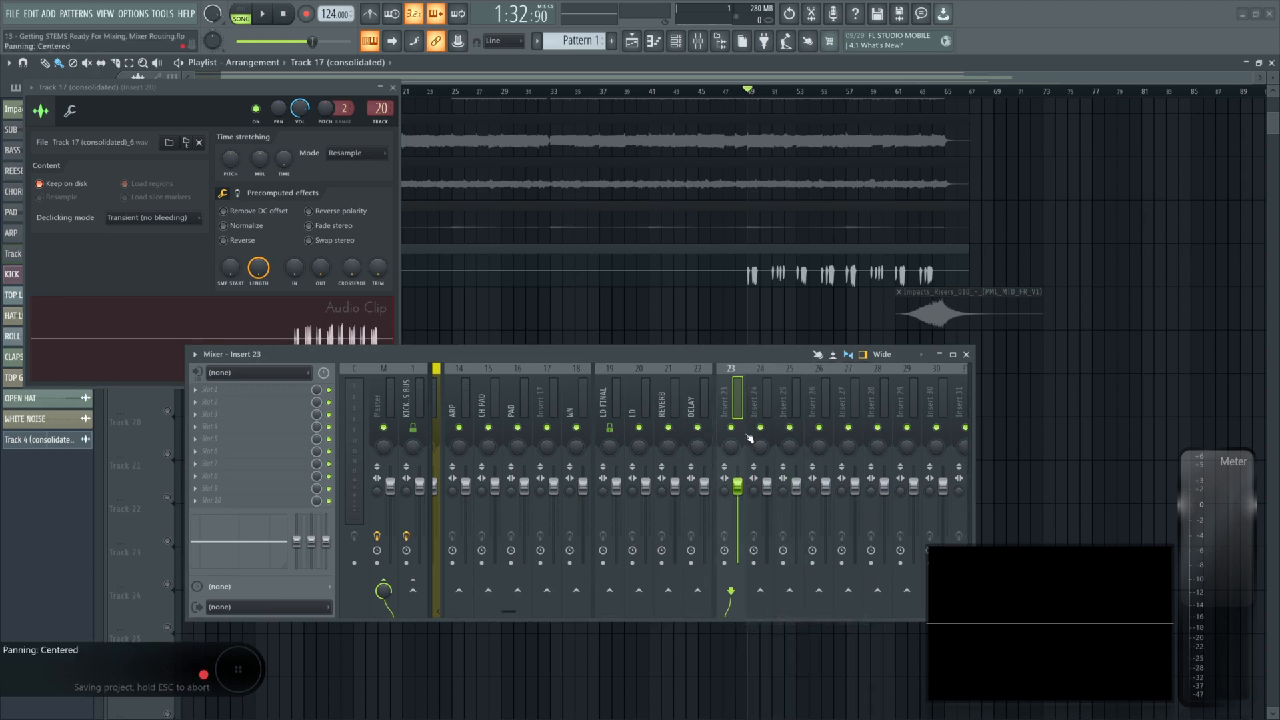
click(693, 399)
click(641, 403)
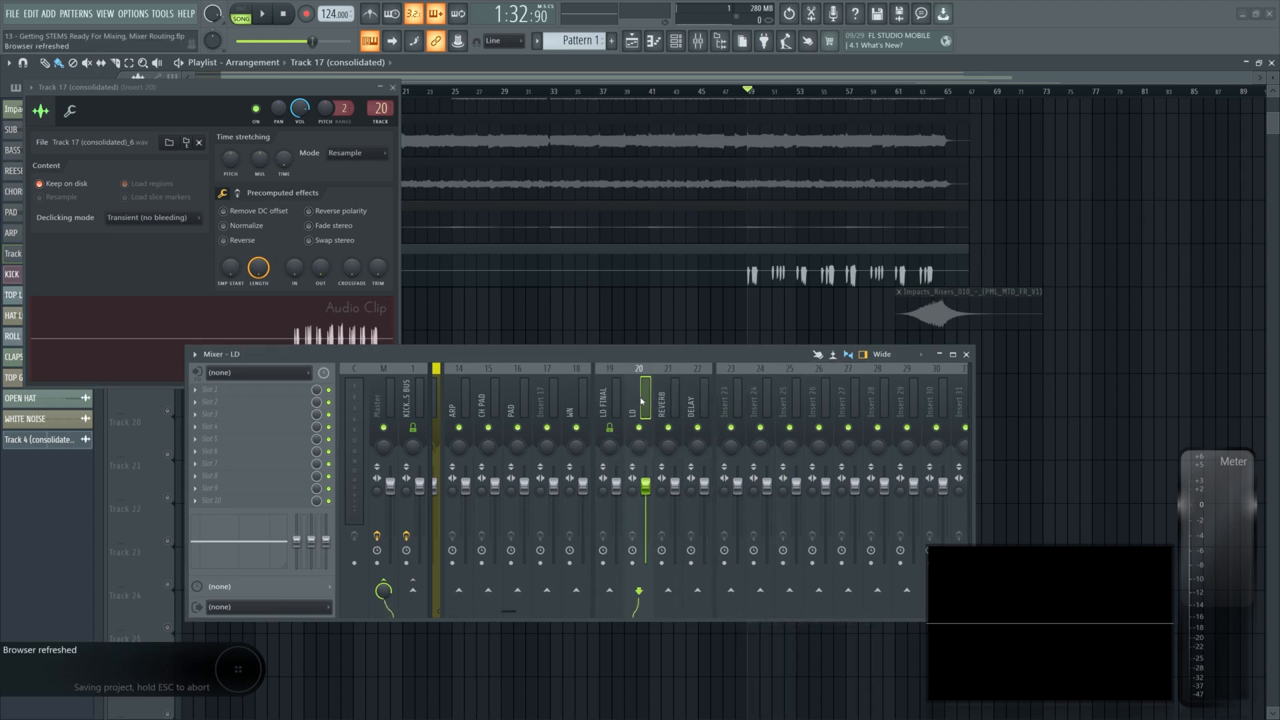
click(696, 403)
click(641, 403)
- Open the Impacts_Risers channel settings and route it to Insert 17
drag(1003, 265, 646, 272)
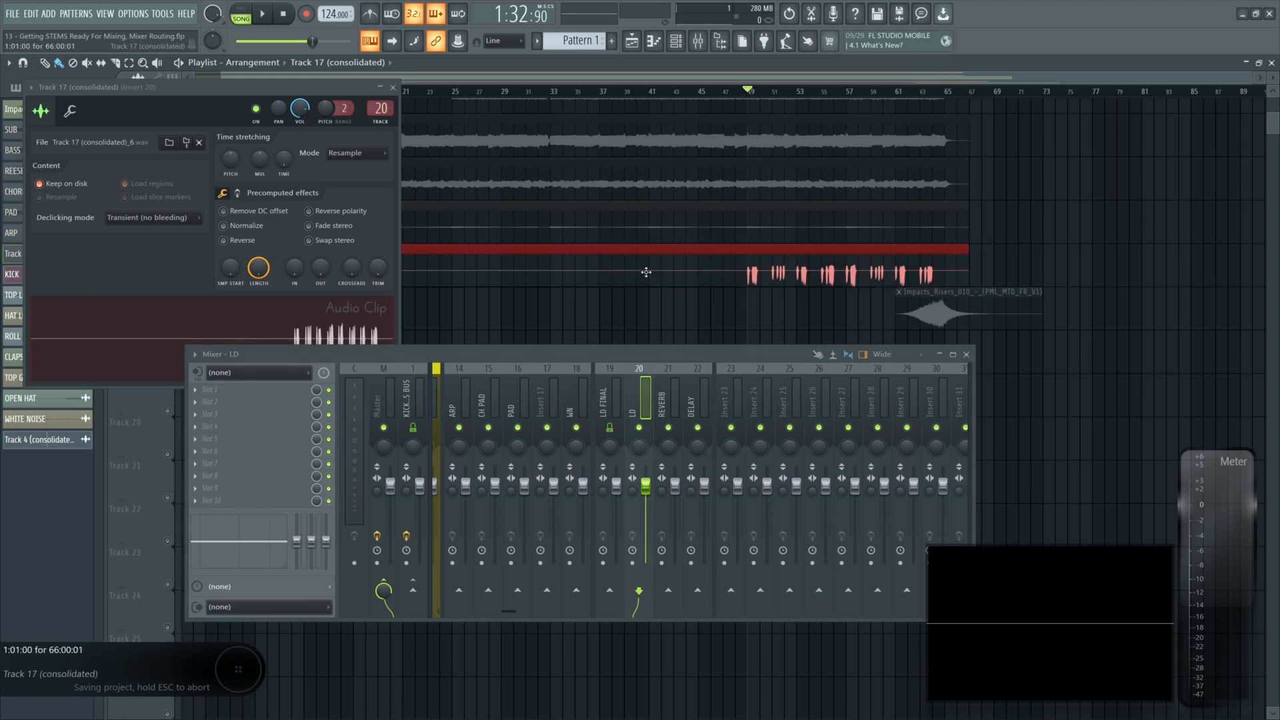
click(393, 88)
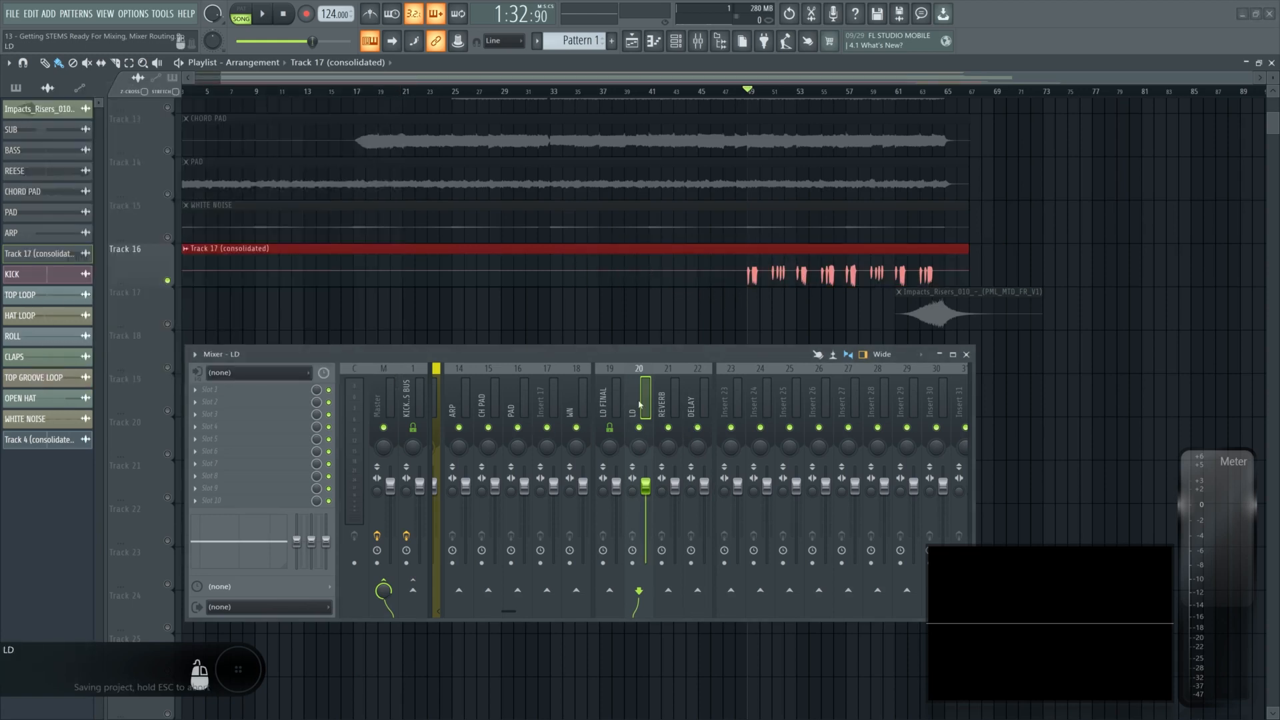
scroll(639, 405, up, 3)
click(168, 324)
double_click(925, 304)
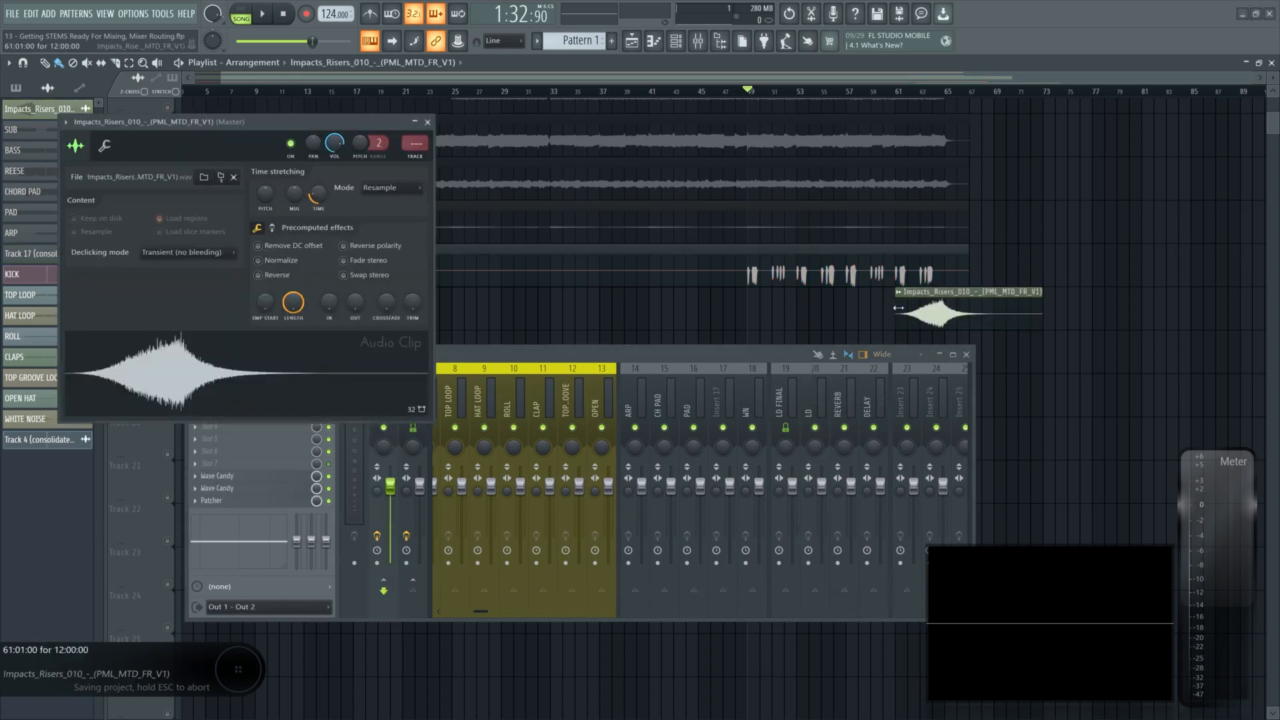
drag(408, 135, 408, 79)
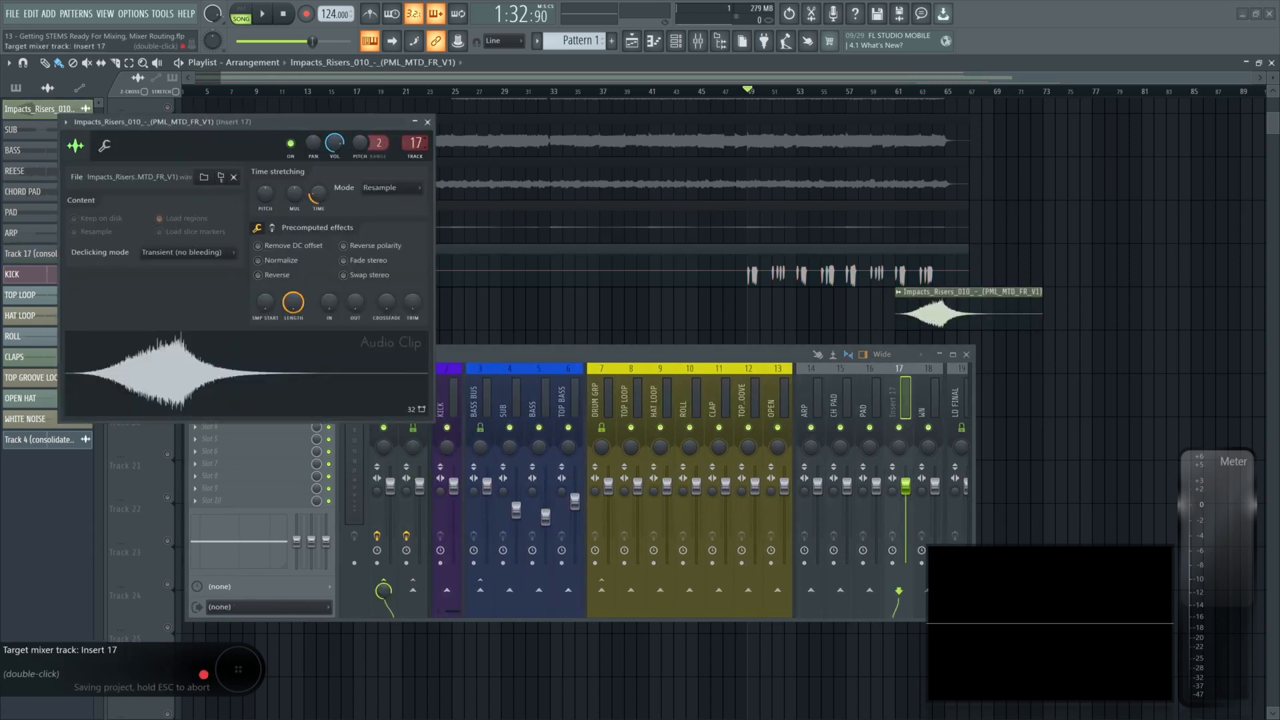
- Add a separator before the IMPACT insert 17
scroll(867, 382, down, 1)
scroll(867, 383, down, 5)
right_click(734, 370)
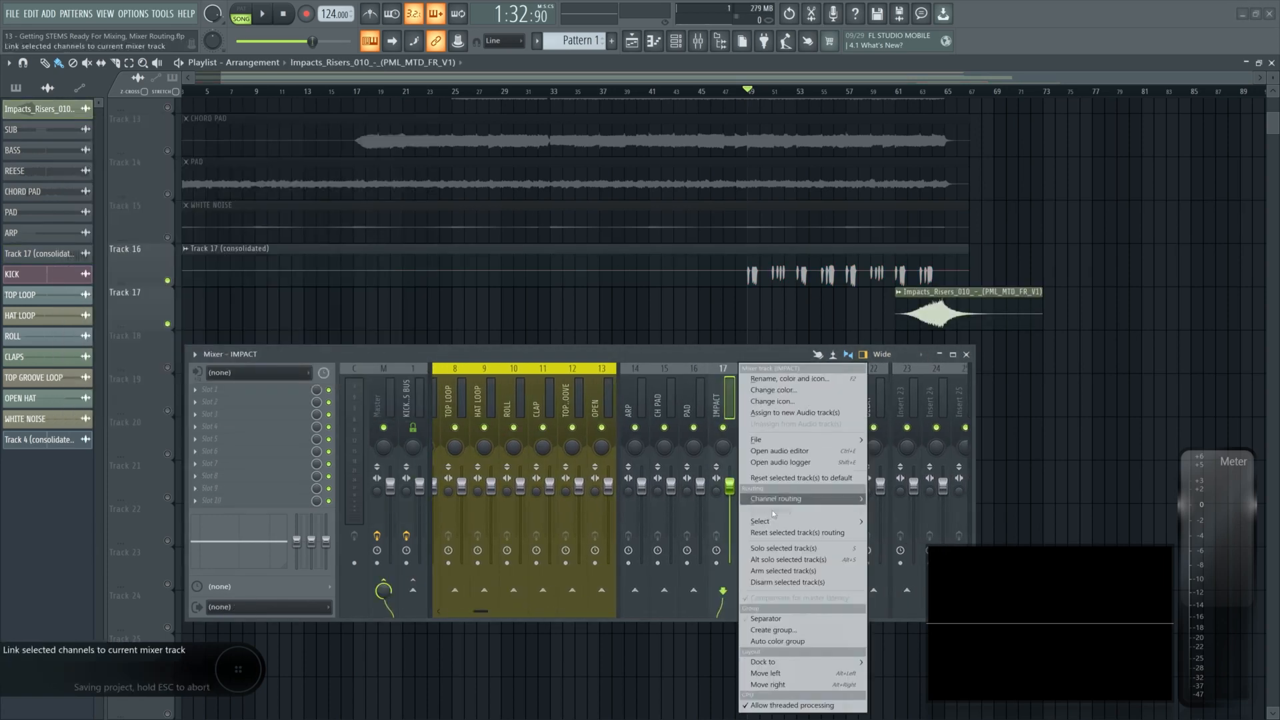
click(776, 619)
- Colour the ARP, CH PAD and PAD inserts purple
drag(642, 390, 687, 393)
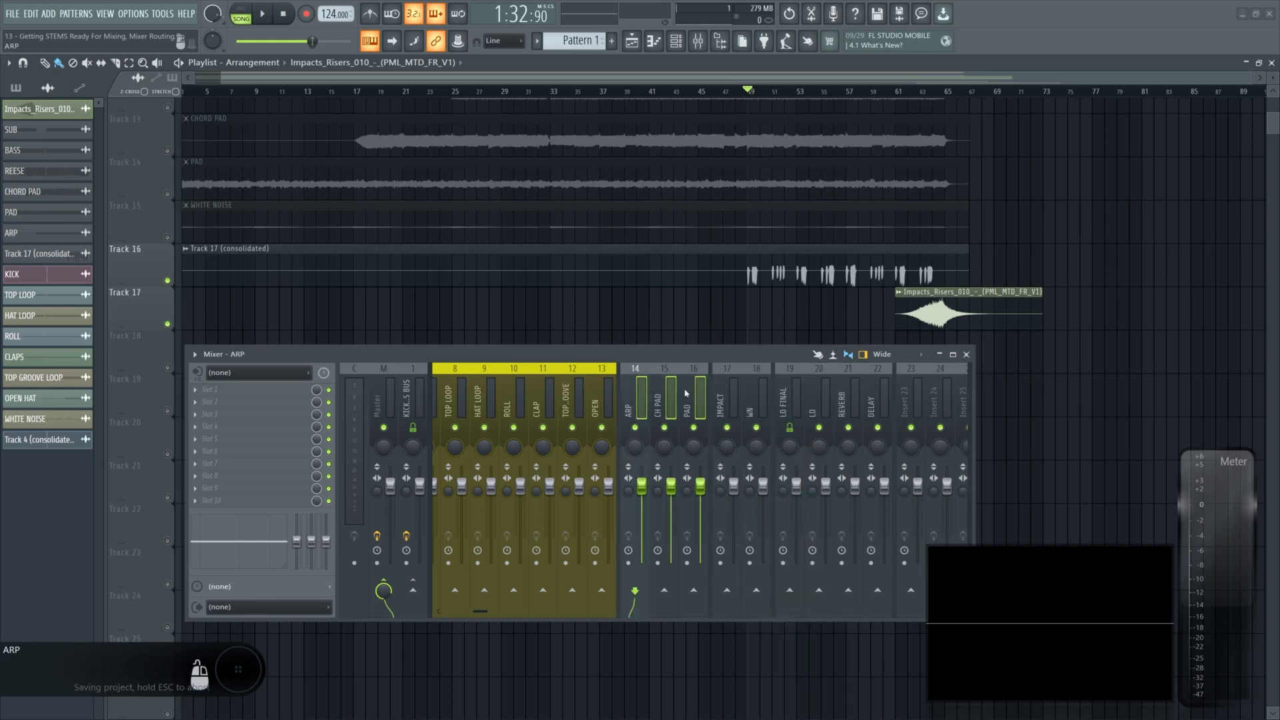
right_click(645, 400)
click(686, 393)
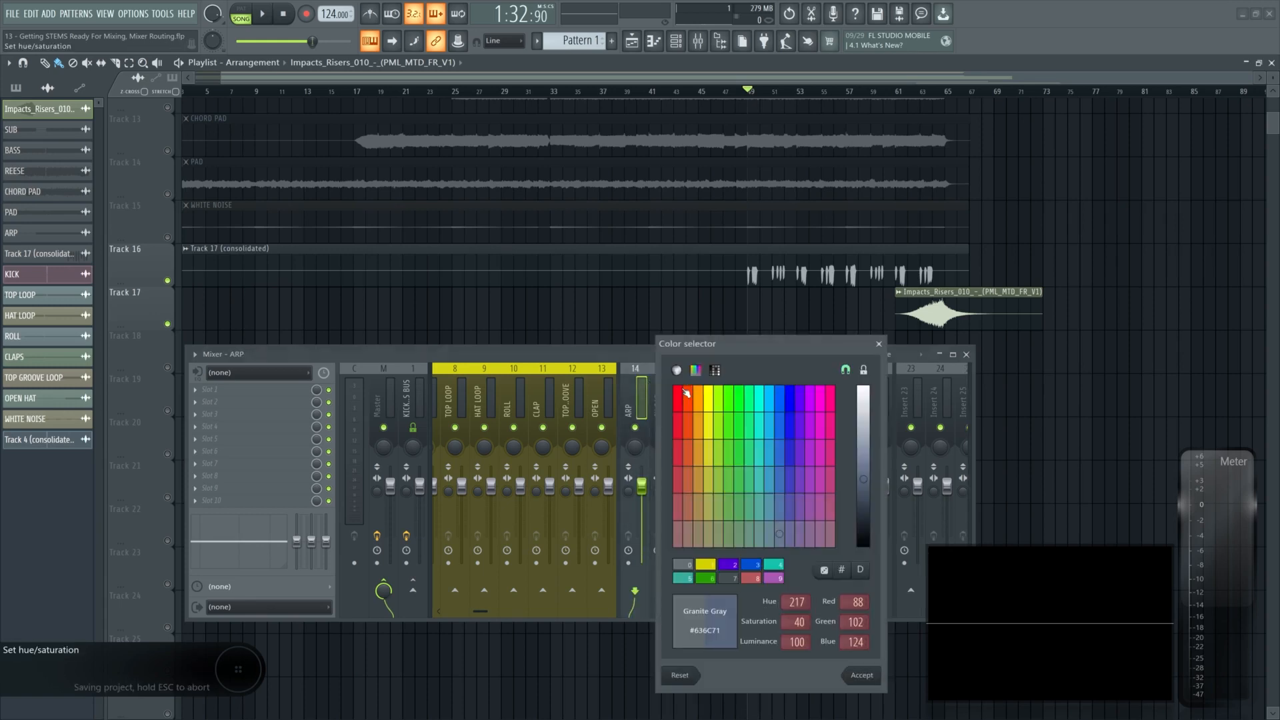
click(808, 399)
click(862, 676)
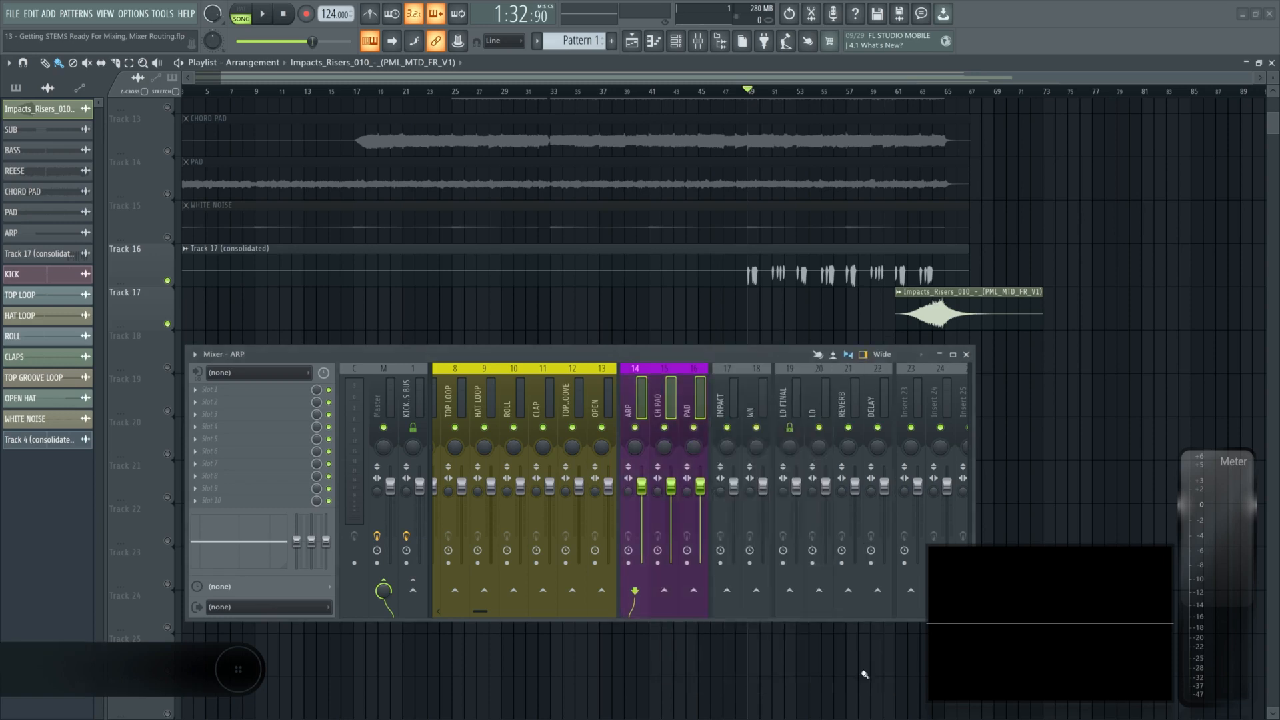
- Colour the IMPACT and WN inserts teal
drag(728, 399, 753, 400)
right_click(753, 400)
click(794, 394)
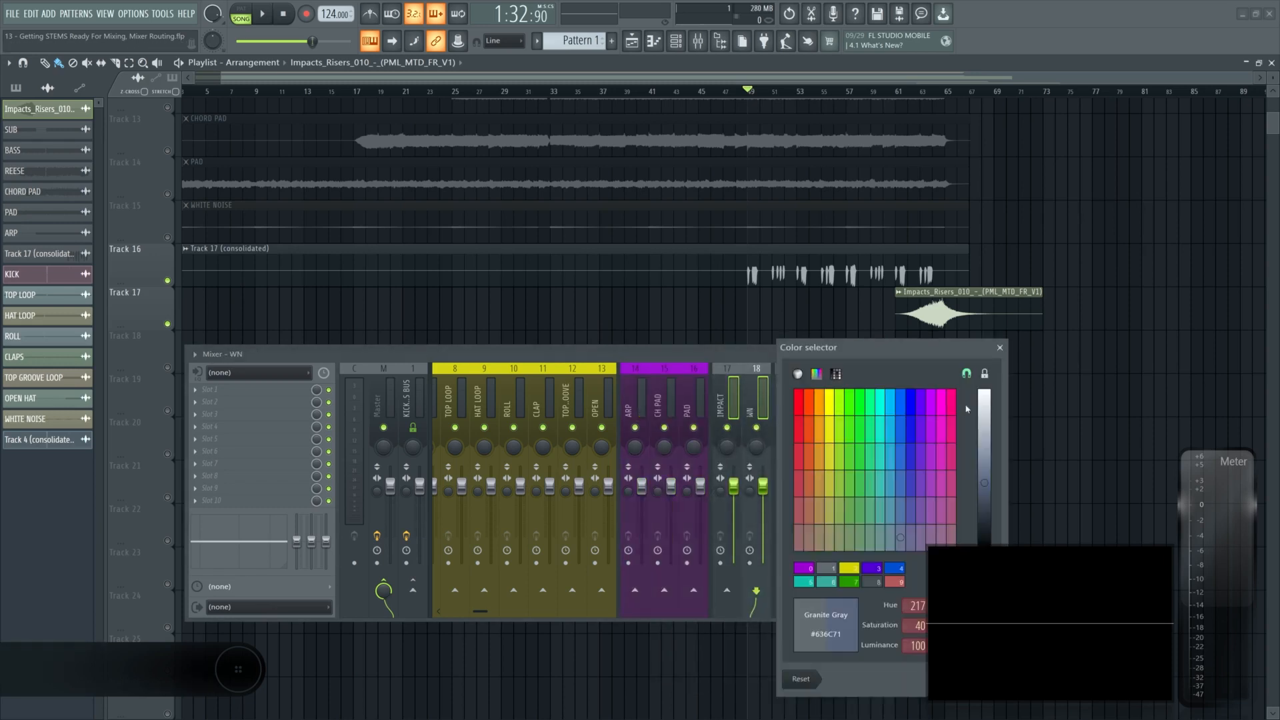
click(894, 402)
drag(838, 348, 508, 261)
click(660, 598)
- Colour the LD FINAL, LD, REVERB and DELAY inserts Dark Magenta
scroll(809, 398, down, 3)
drag(525, 397, 616, 388)
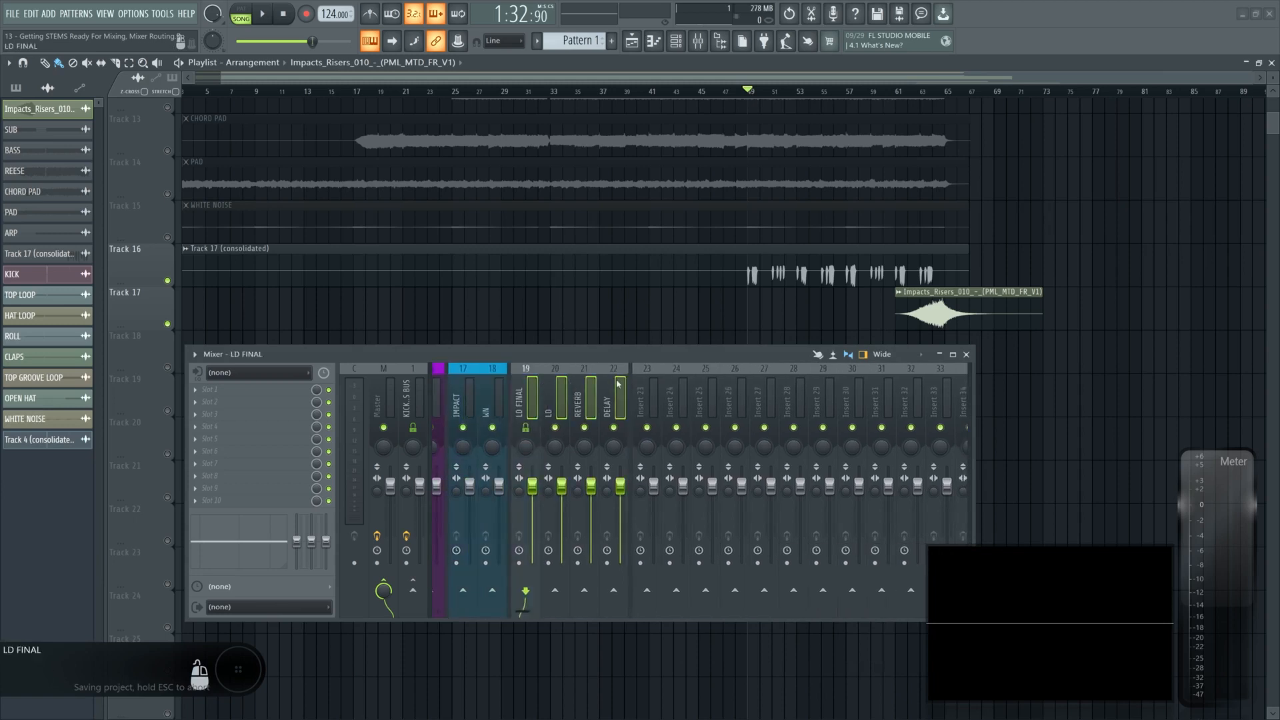
right_click(626, 393)
click(670, 392)
click(804, 454)
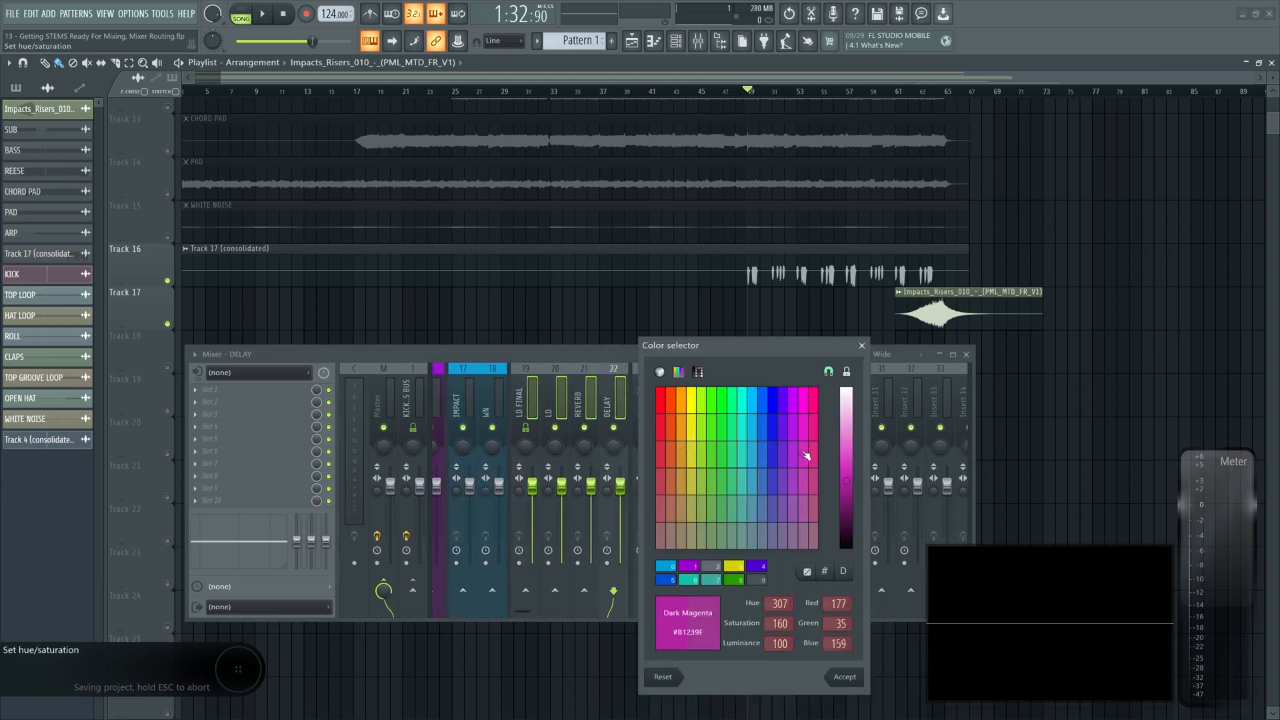
click(845, 677)
- Widen and reposition the mixer window and scroll the playlist back to the first tracks
scroll(708, 406, up, 4)
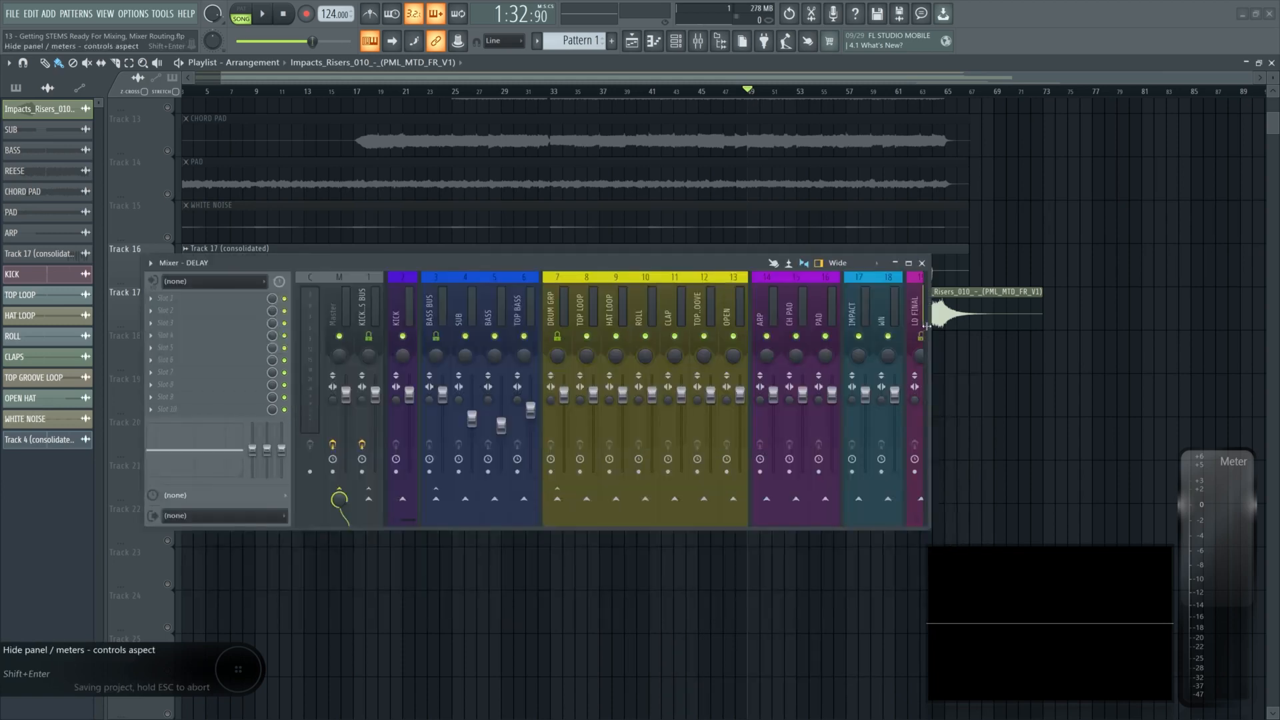
drag(931, 330, 1059, 341)
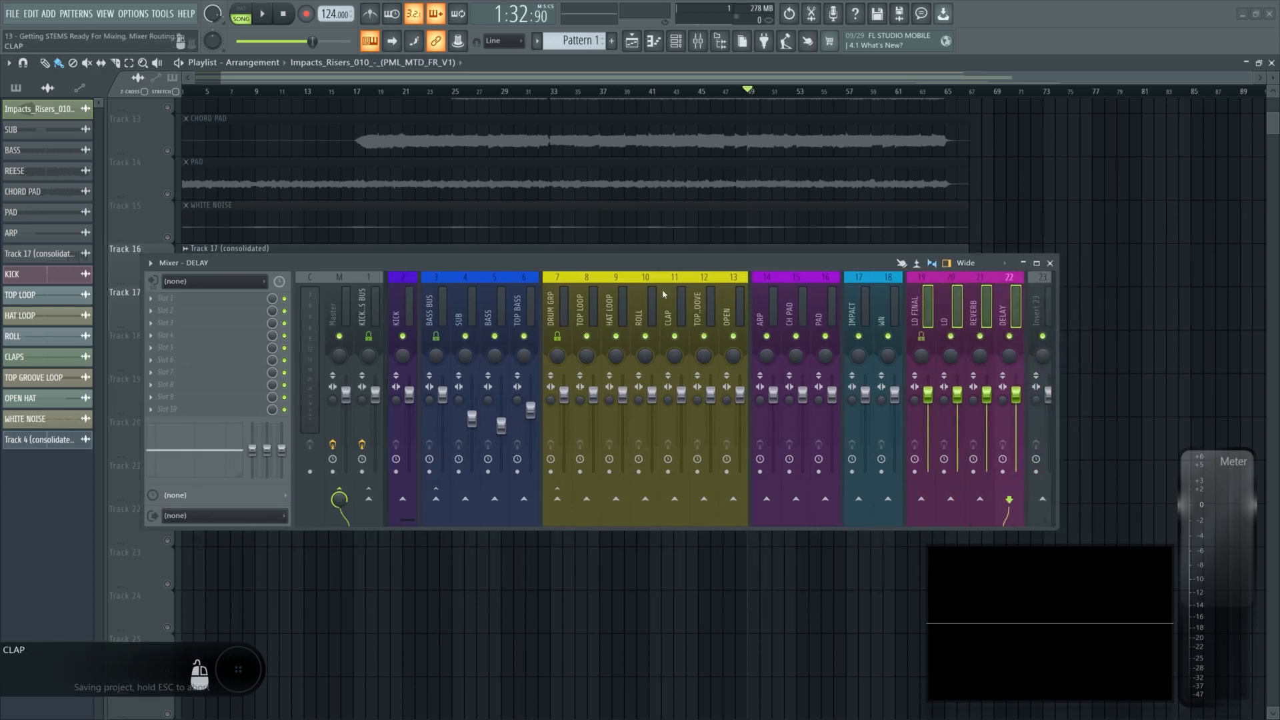
drag(610, 262, 581, 404)
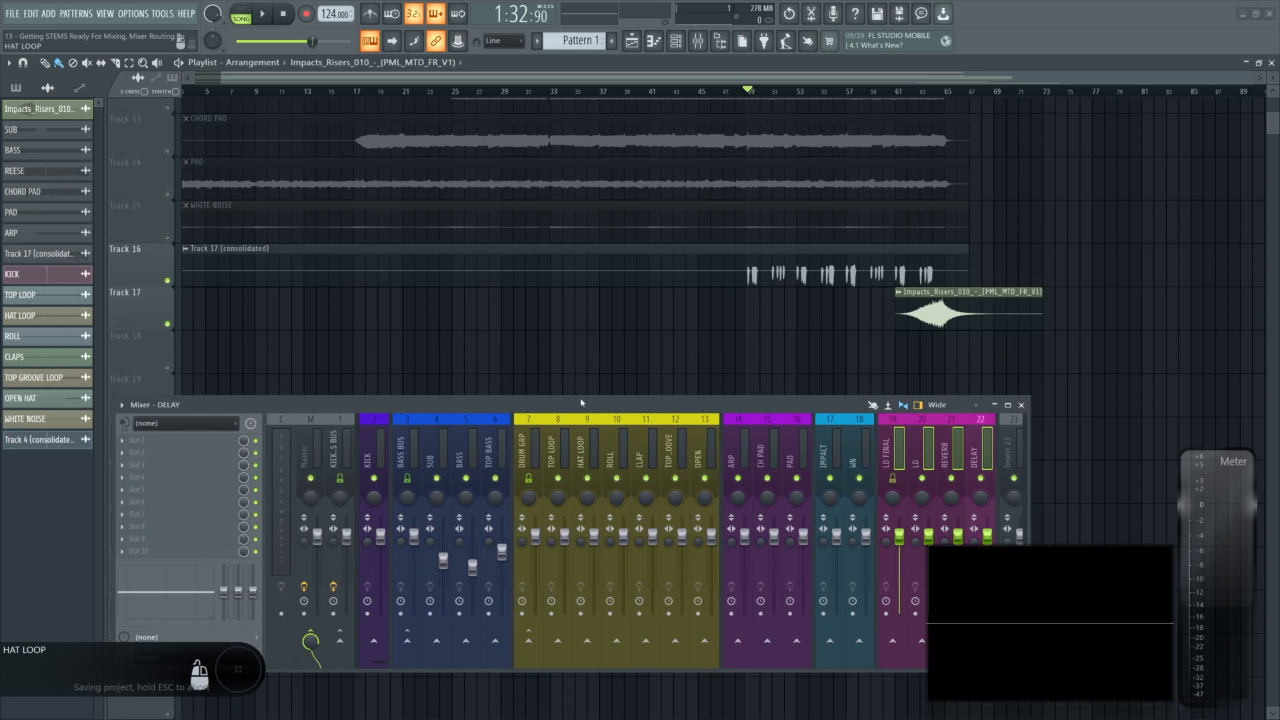
scroll(200, 247, up, 6)
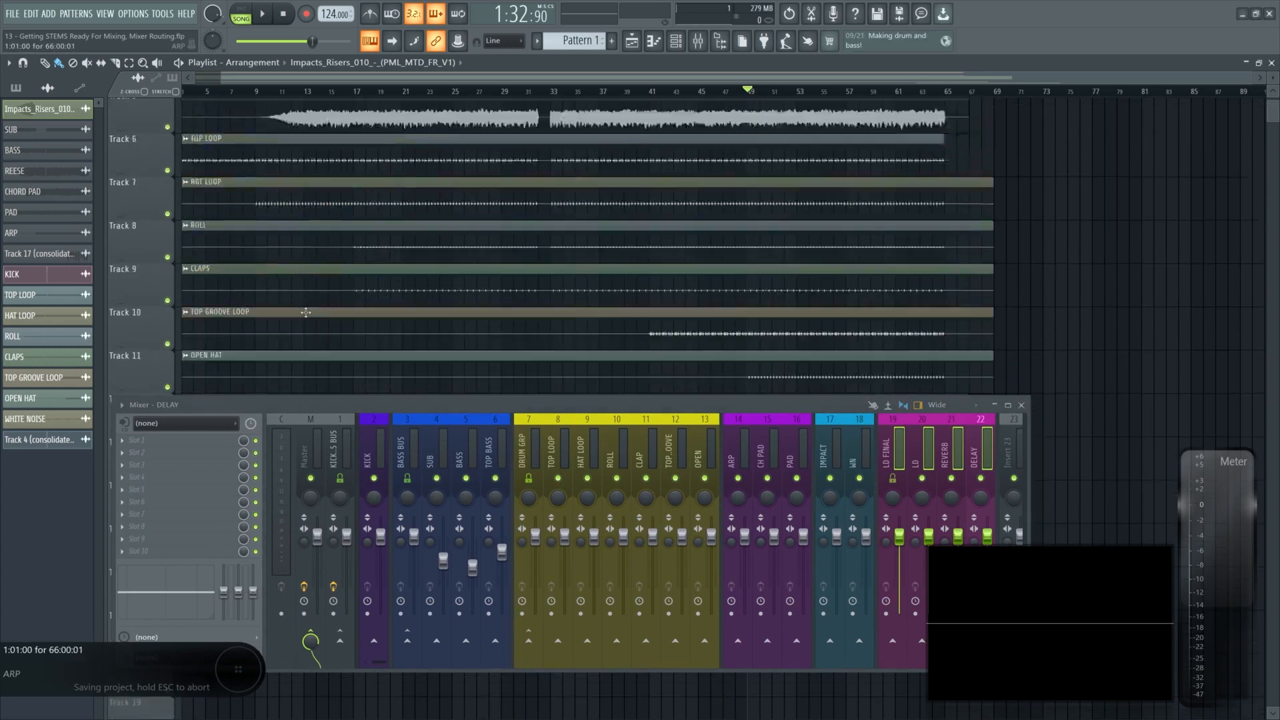
scroll(305, 312, up, 4)
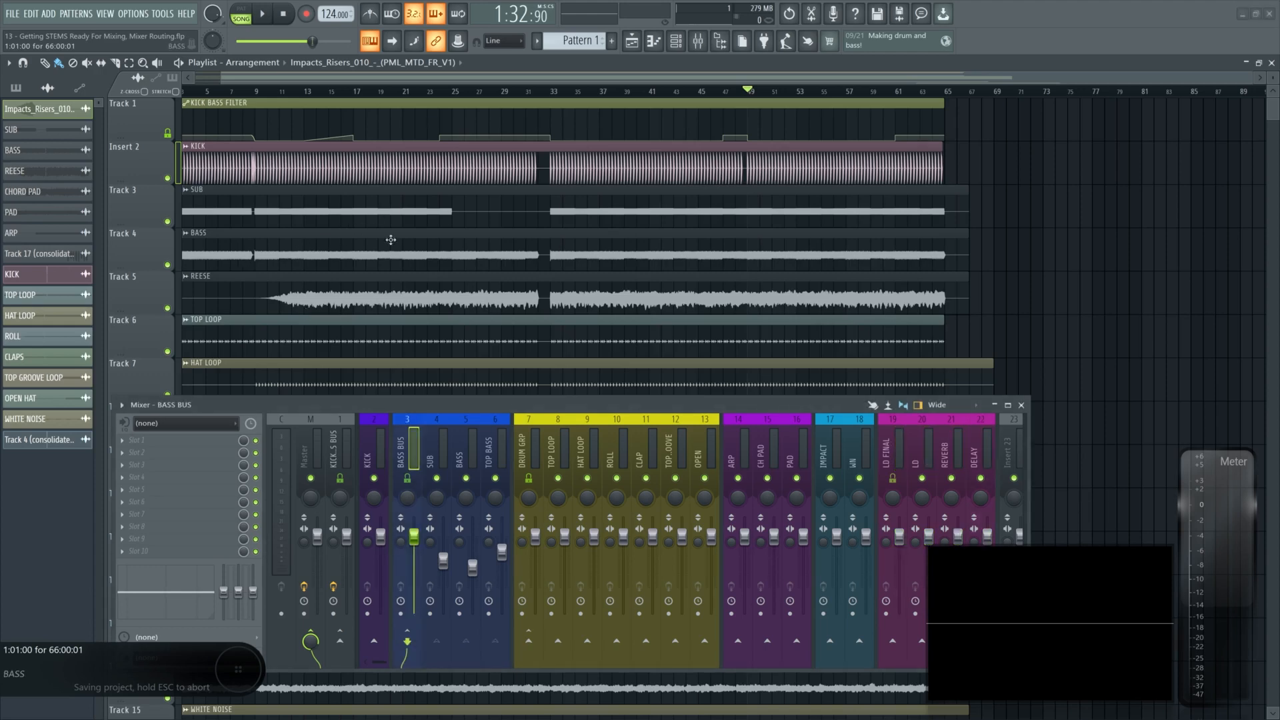
scroll(428, 257, down, 5)
scroll(429, 258, up, 5)
- Toggle the BASS BUS insert's sends to the Master and the KICK BASS BUS
drag(430, 405, 420, 358)
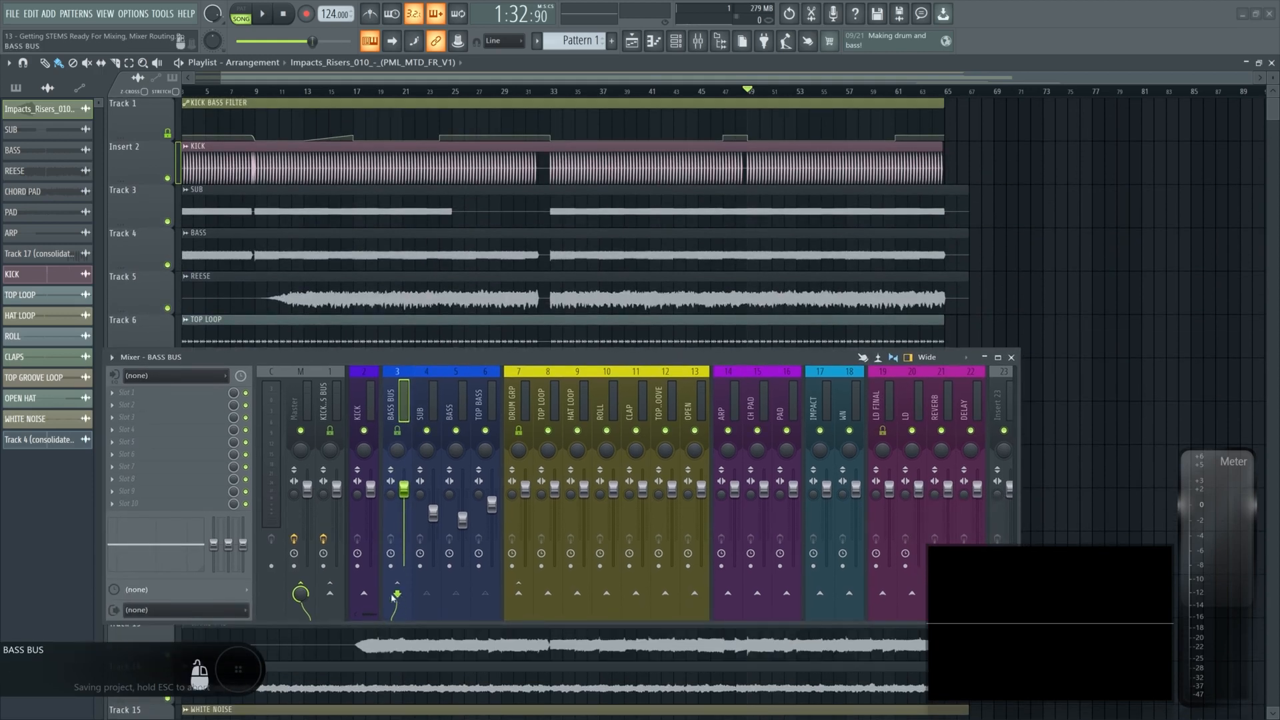
click(300, 592)
click(330, 593)
- Inspect the Fruity Filter on the KICK BASS BUS insert
click(326, 395)
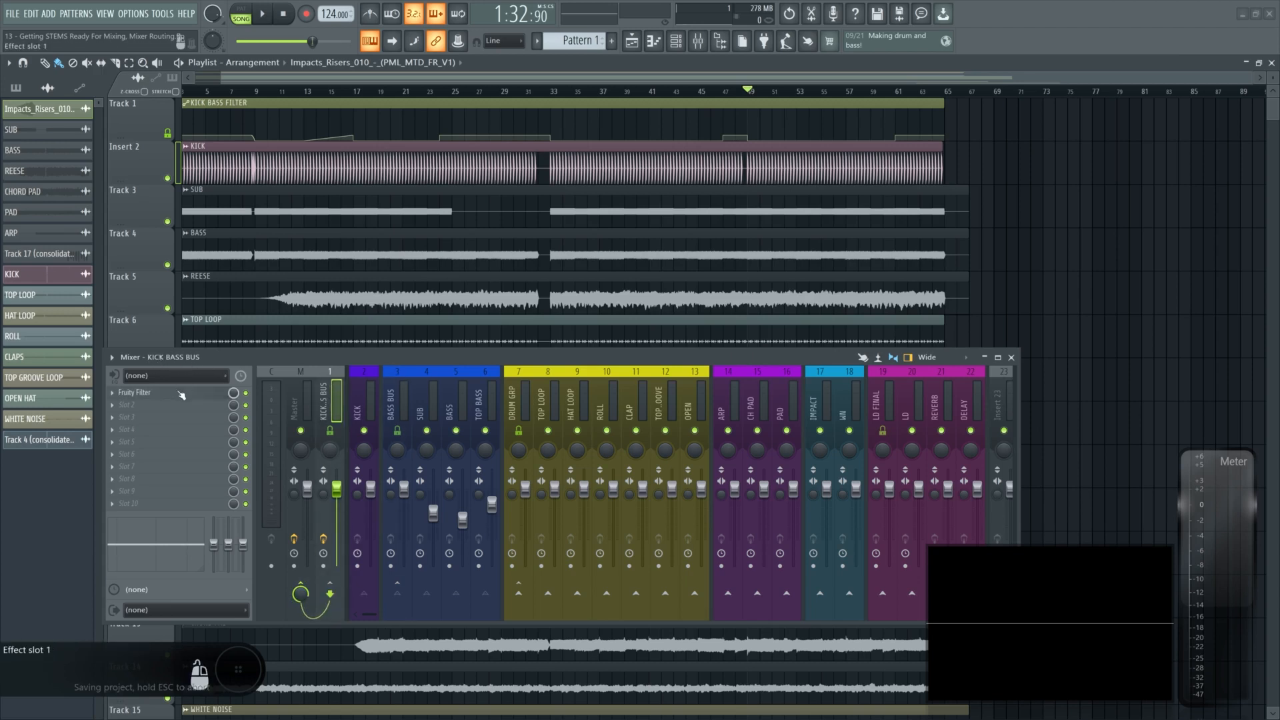
click(133, 392)
click(622, 323)
click(360, 401)
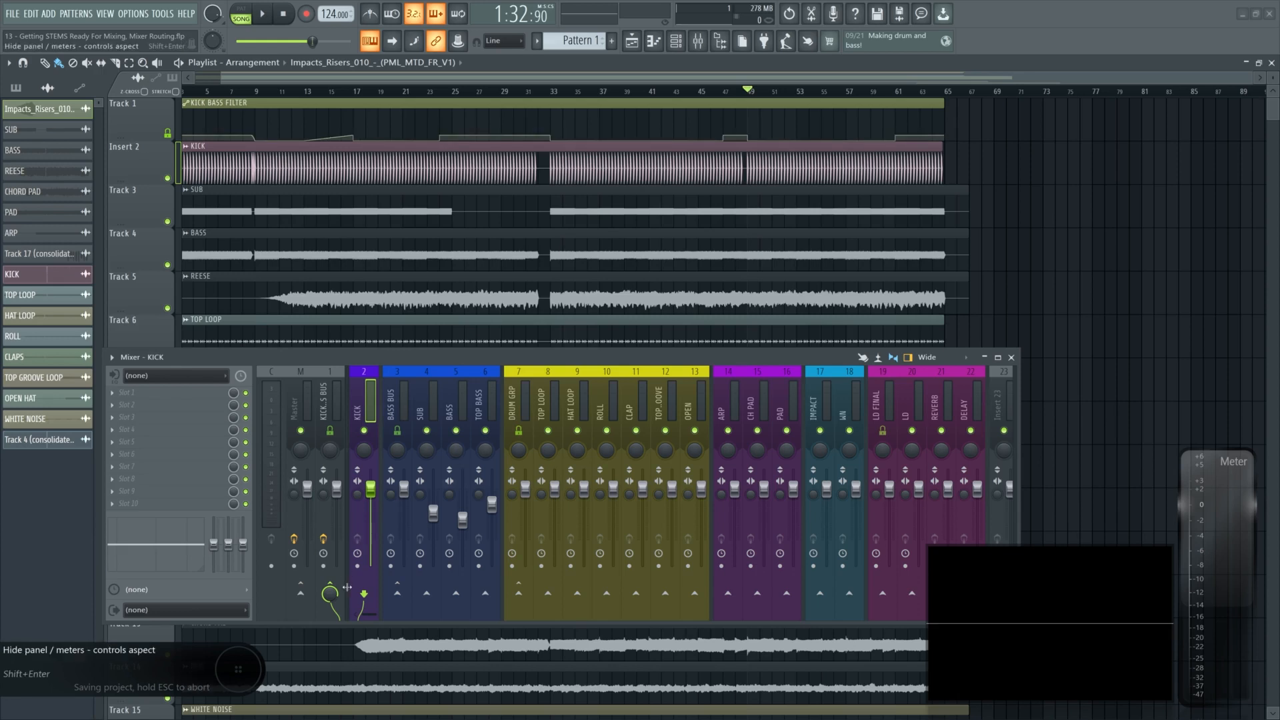
drag(336, 489, 337, 532)
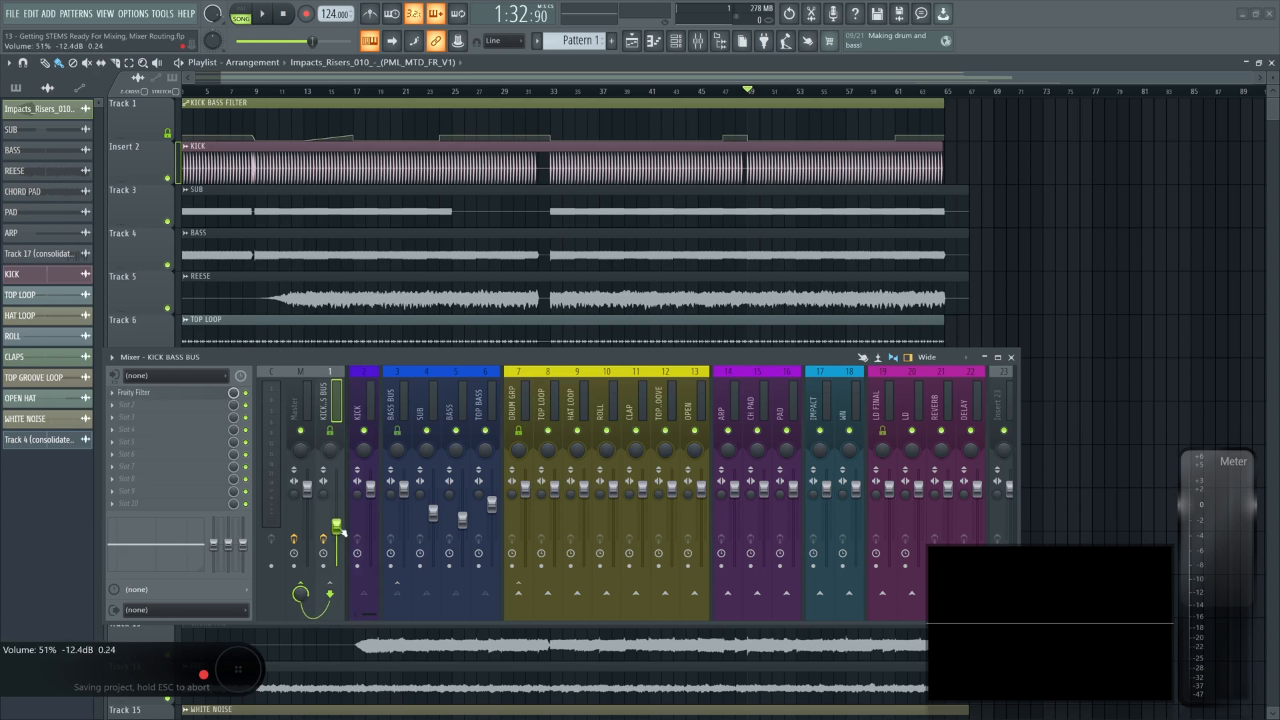
key(ctrl+z)
click(160, 393)
click(625, 323)
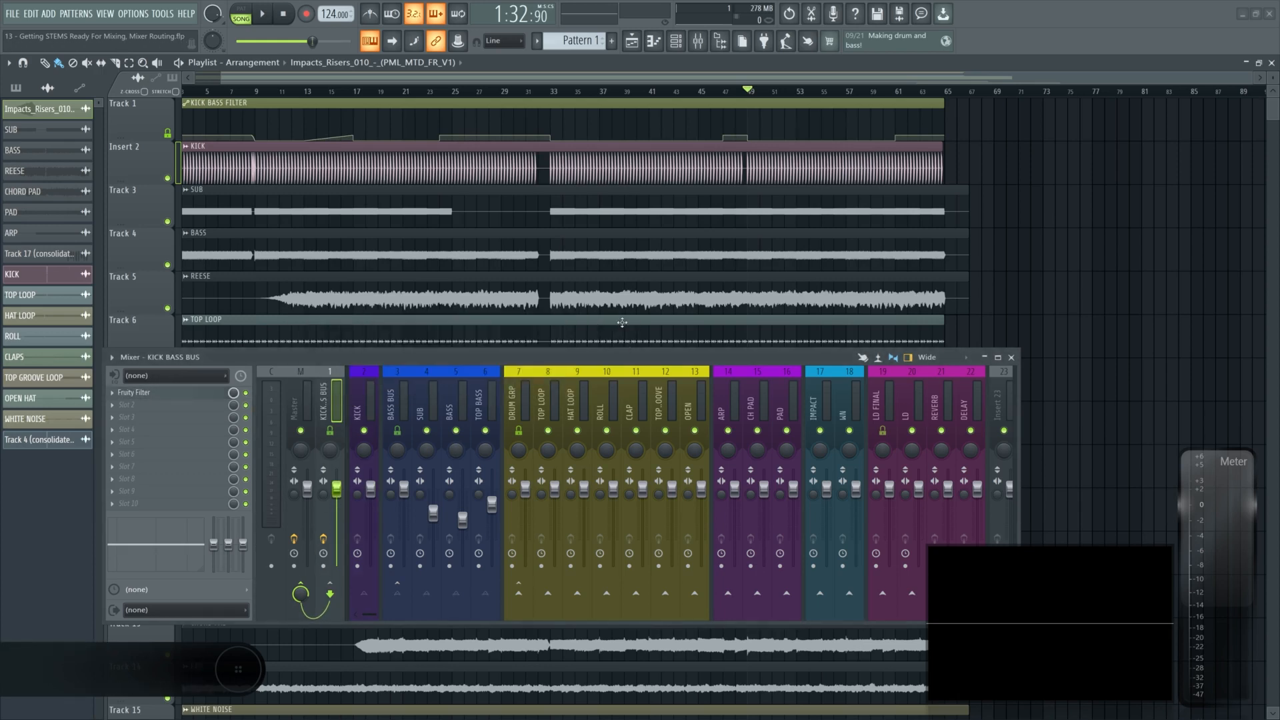